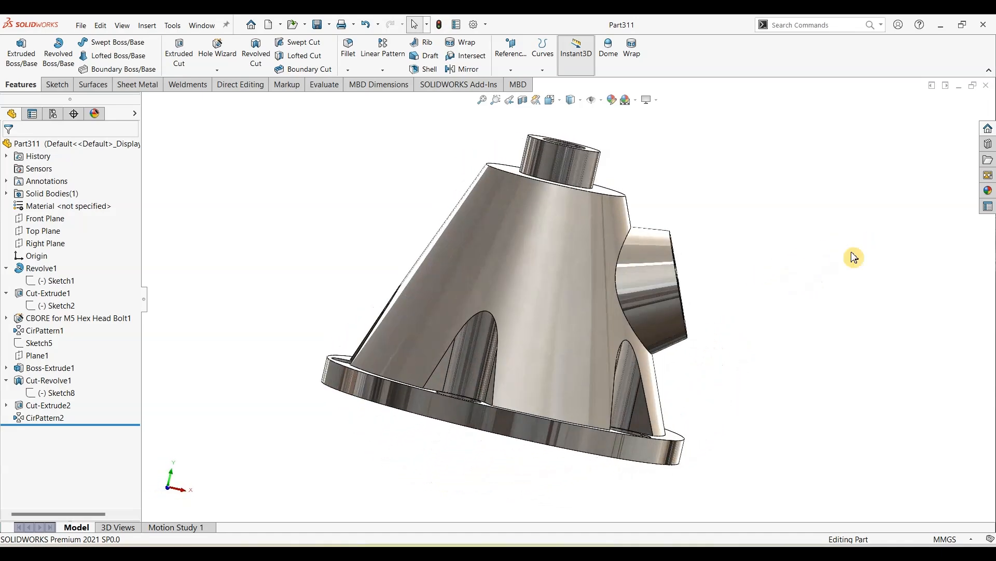
# Step: Check the Part311 drawing PDF for the dimensions and create a new part document
pyautogui.hotkey('alt', 'Tab')
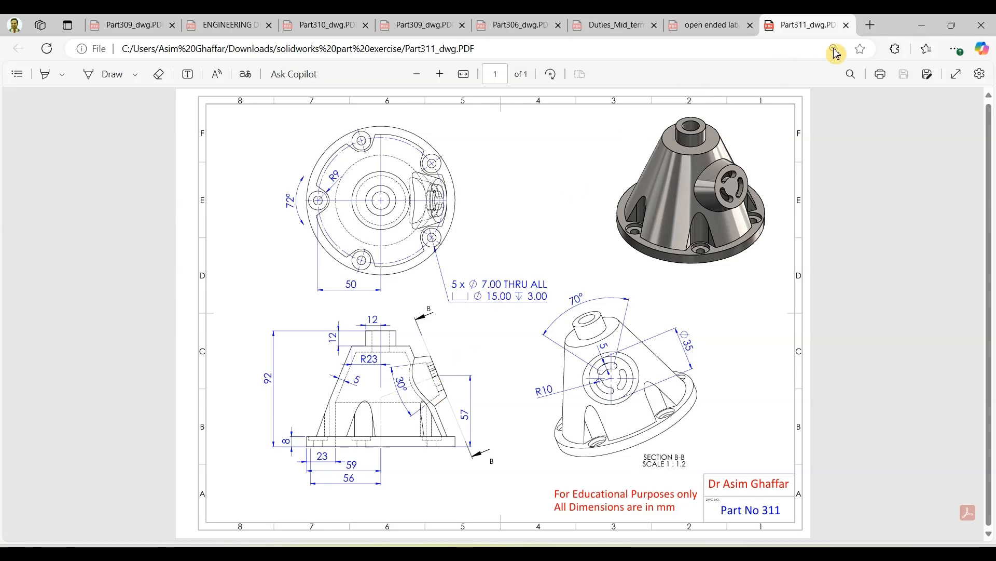
pyautogui.click(923, 25)
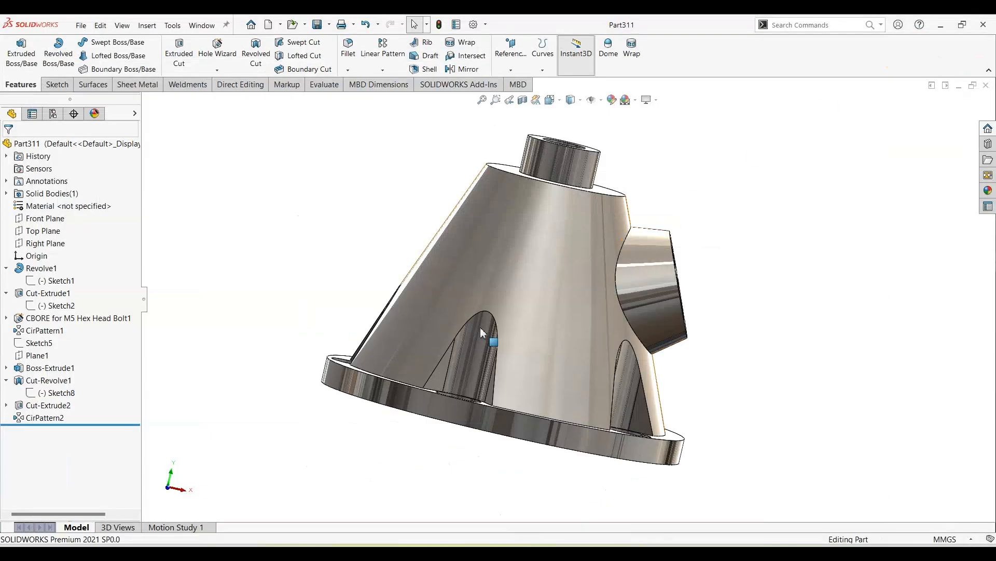
pyautogui.click(80, 25)
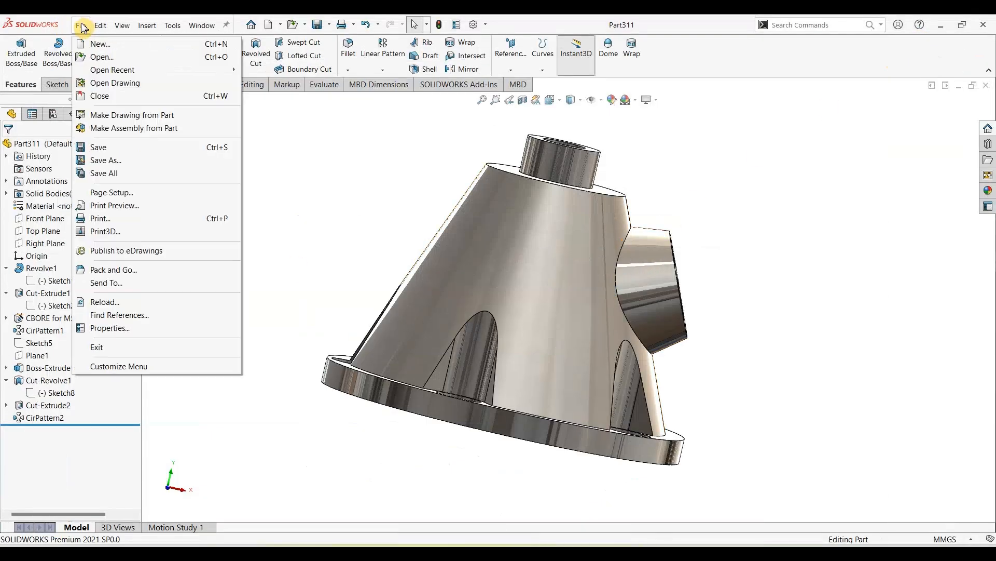
pyautogui.click(99, 45)
pyautogui.click(551, 386)
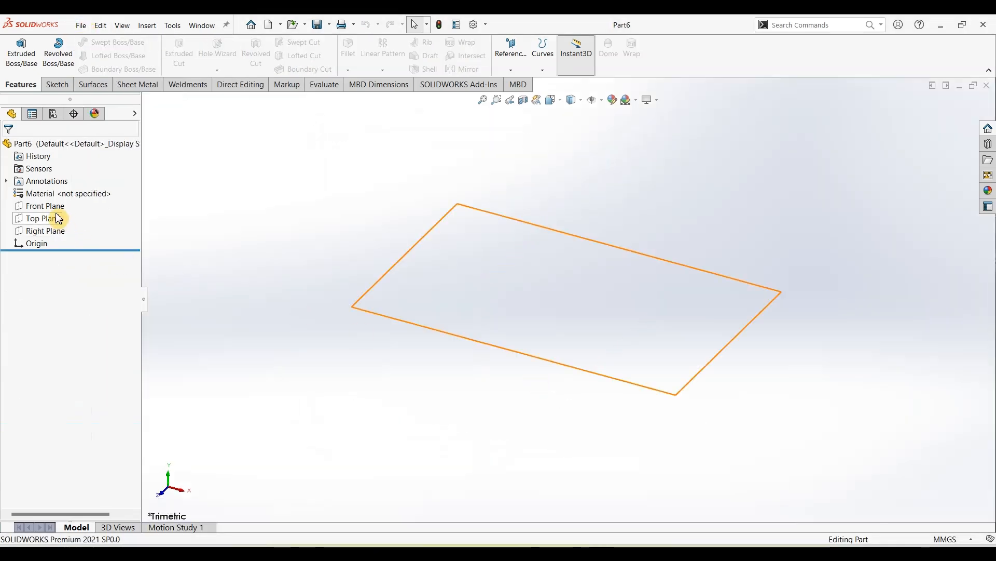
# Step: Start a sketch on the Front Plane
pyautogui.click(57, 206)
pyautogui.click(57, 85)
pyautogui.click(20, 60)
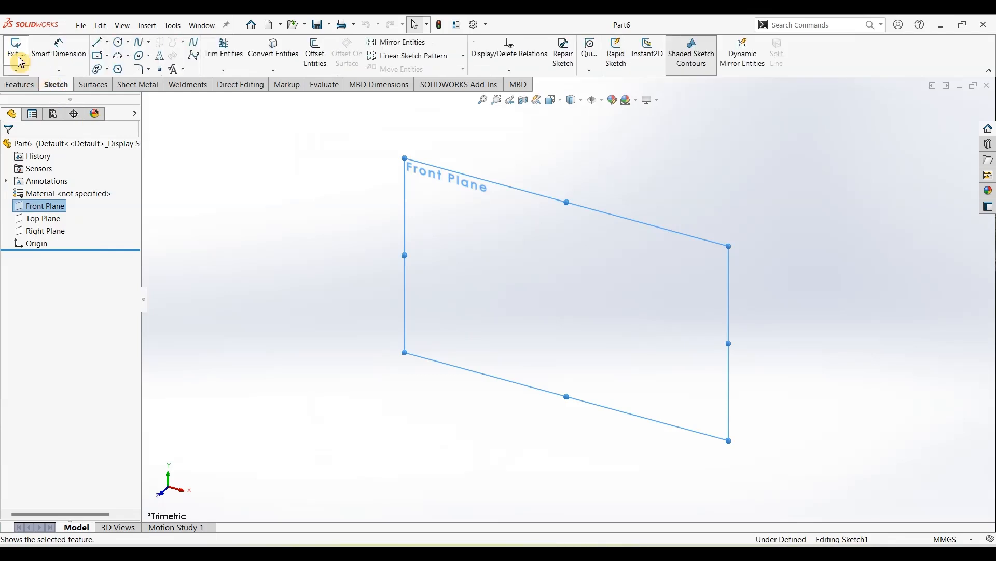
# Step: Draw a centerline about 147 mm long upward from the origin and make it vertical
pyautogui.click(107, 41)
pyautogui.click(117, 68)
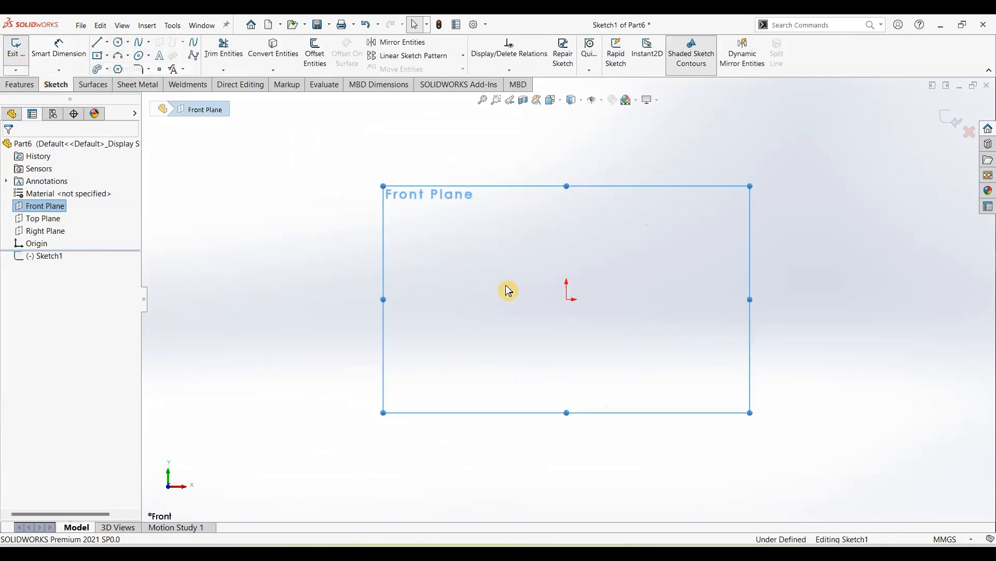
pyautogui.click(568, 299)
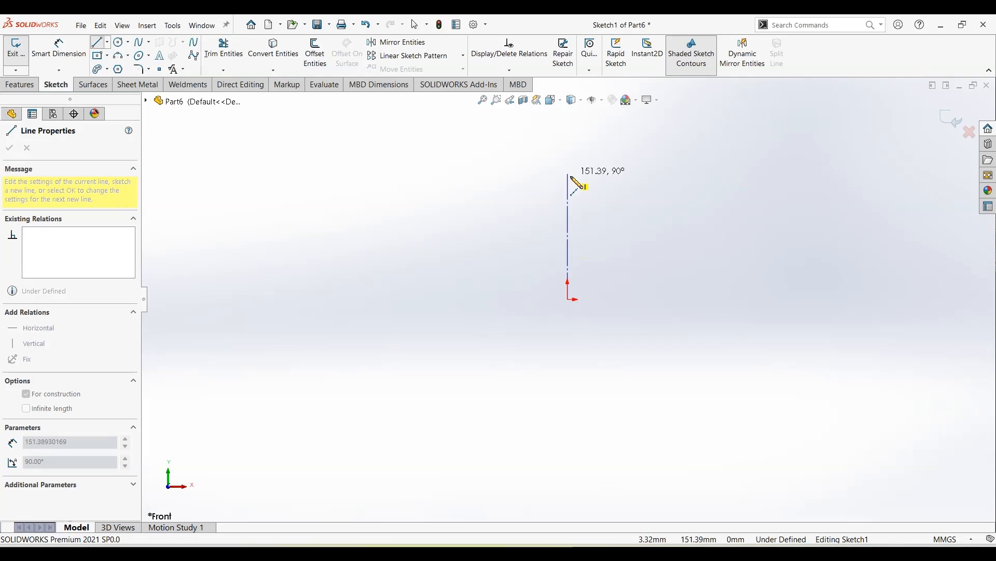
pyautogui.click(572, 178)
pyautogui.press('Escape')
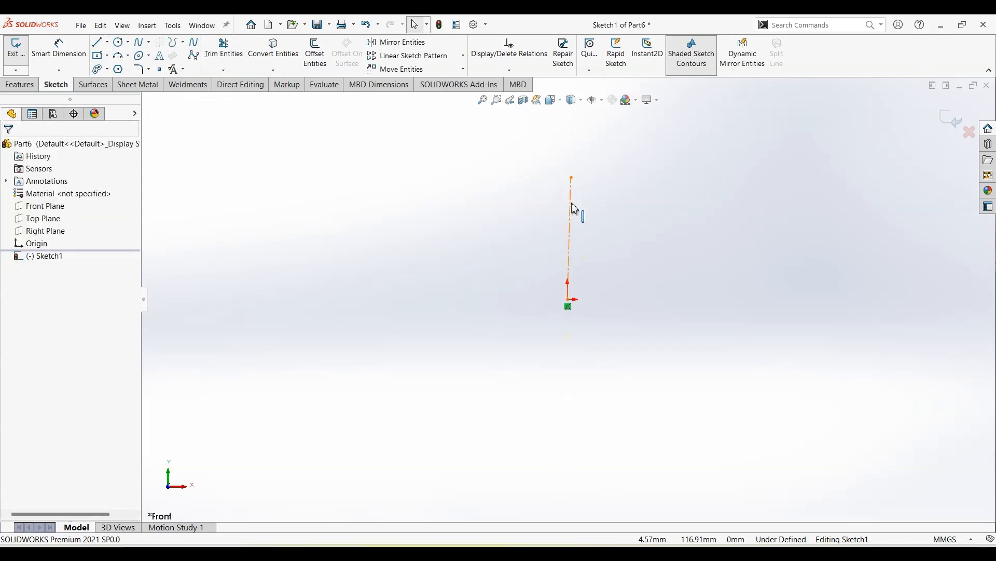
pyautogui.click(570, 205)
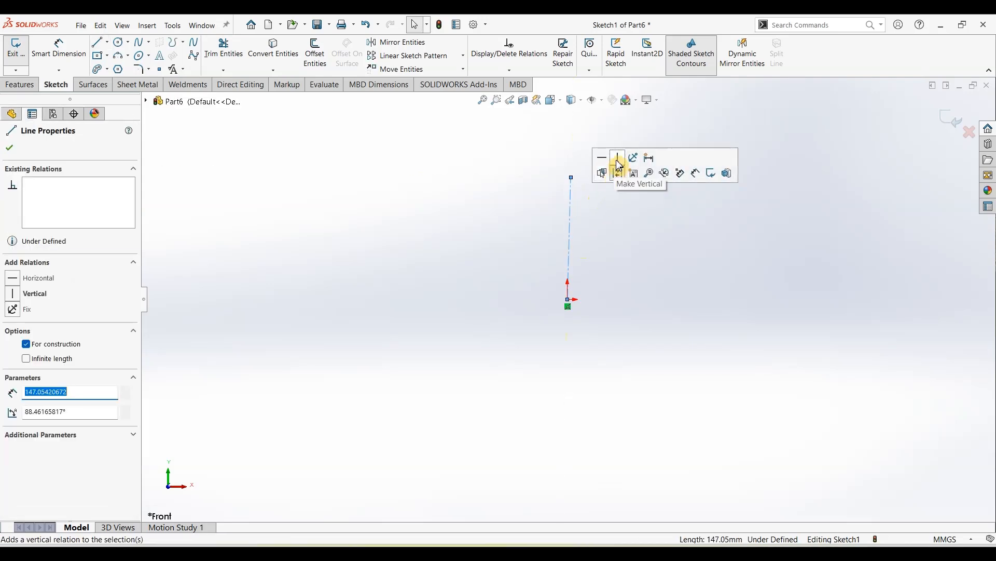
pyautogui.click(620, 165)
pyautogui.click(485, 284)
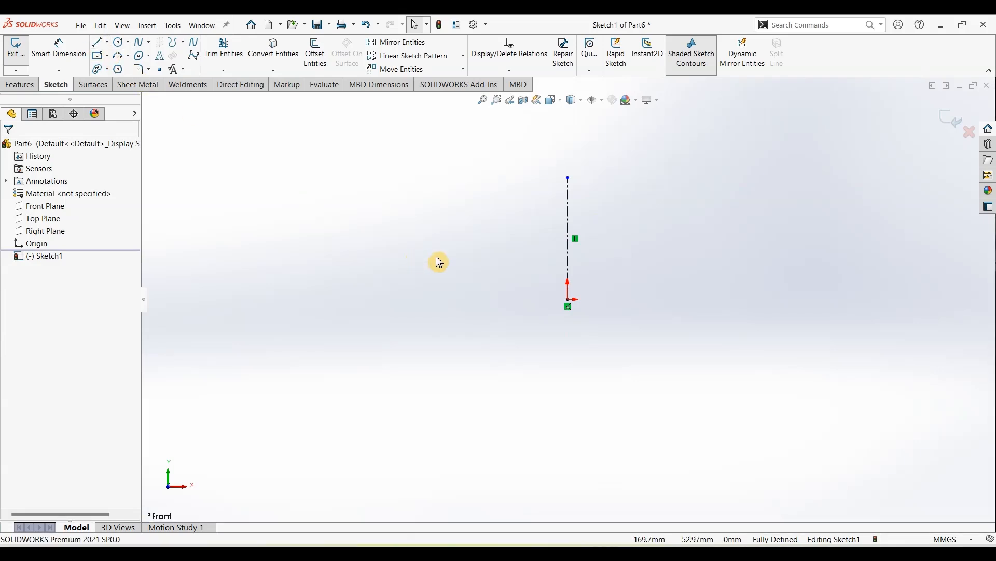
# Step: Sketch an open stepped line profile left of the centerline: base level with the origin, flange edge and top, slanted wall, shoulder, and collar side and top
pyautogui.scroll(-2, 439, 262)
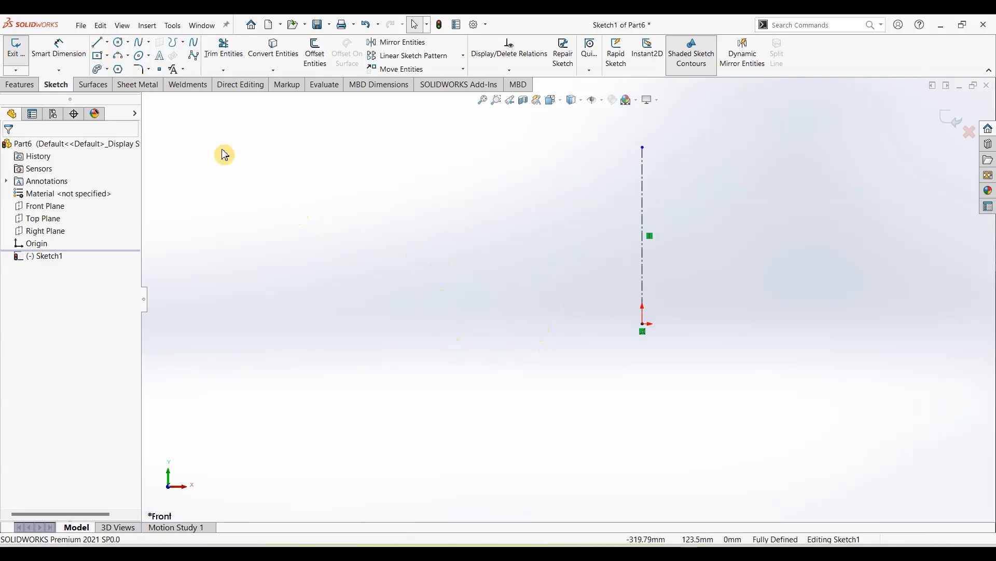
pyautogui.click(97, 43)
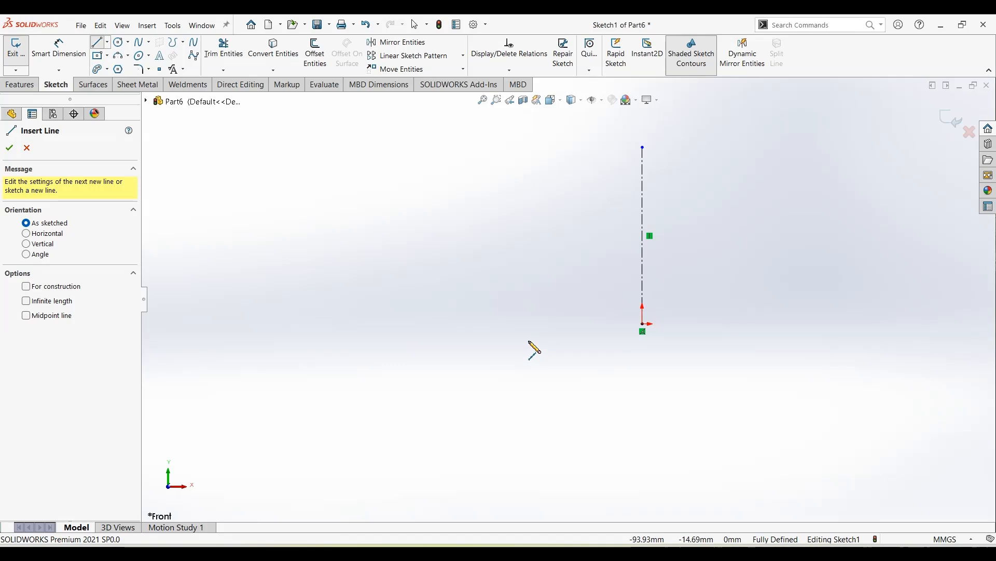
pyautogui.click(520, 324)
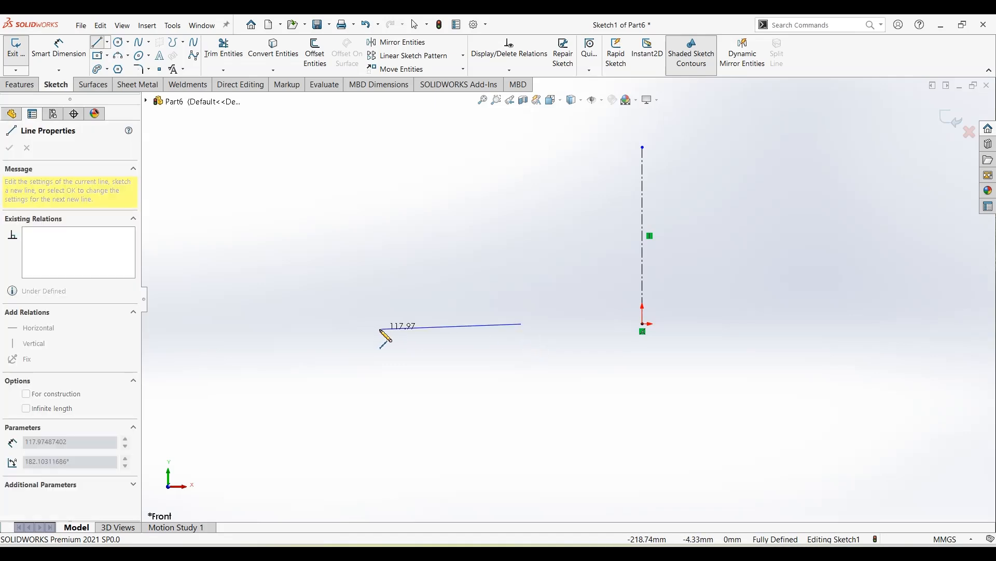
pyautogui.click(387, 323)
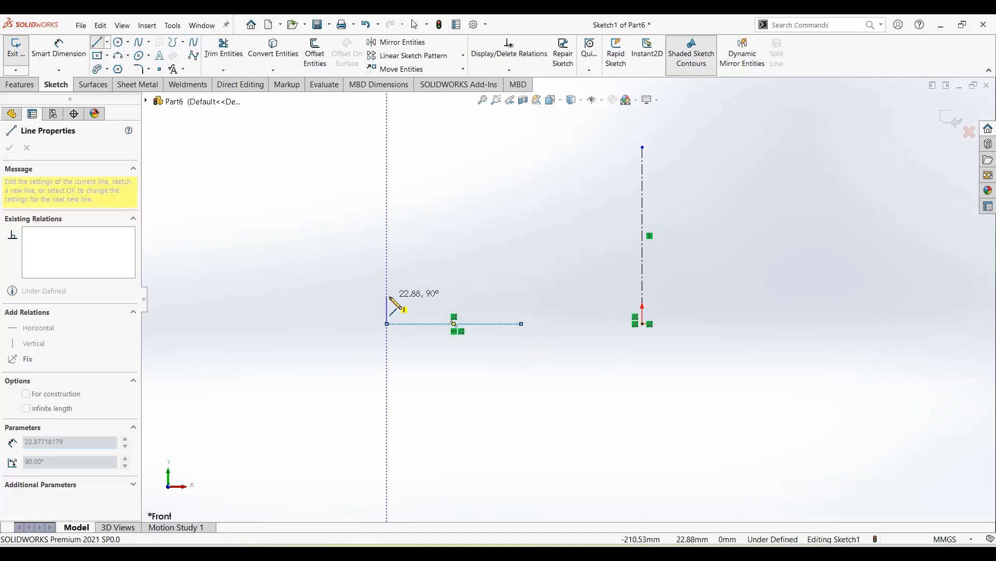
pyautogui.click(387, 295)
pyautogui.click(443, 295)
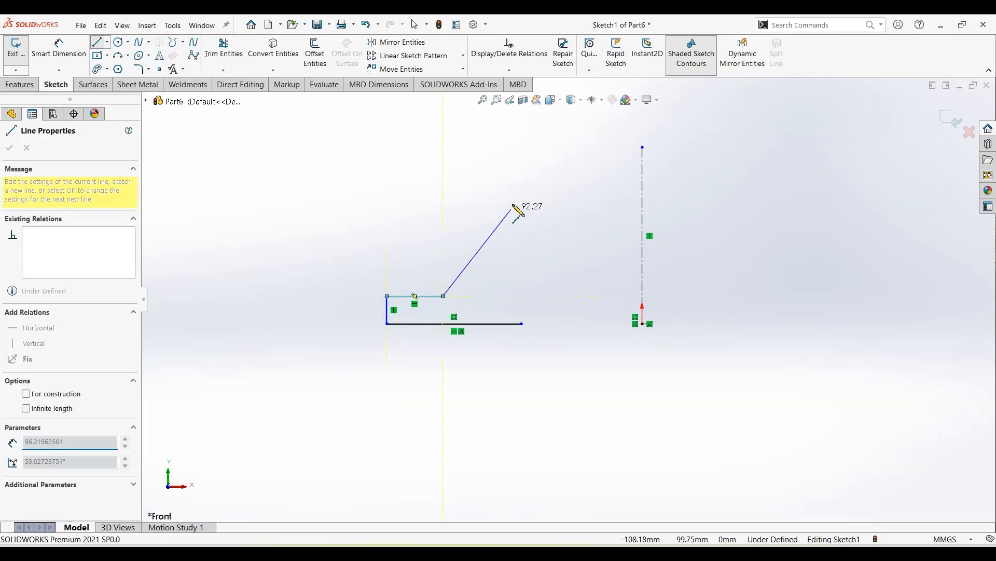
pyautogui.scroll(2, 516, 206)
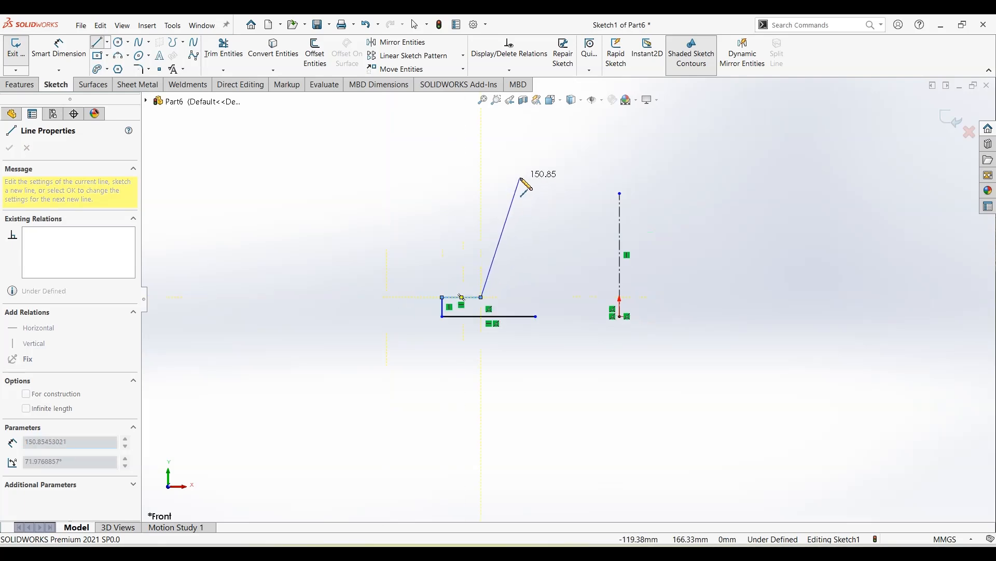
pyautogui.click(520, 178)
pyautogui.click(540, 177)
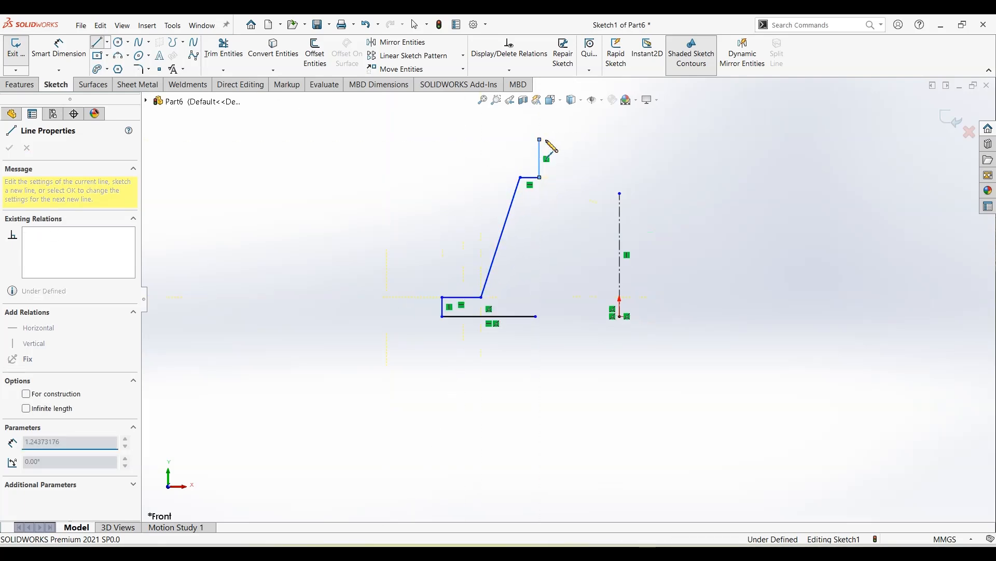
pyautogui.click(540, 139)
pyautogui.click(561, 139)
pyautogui.press('Escape')
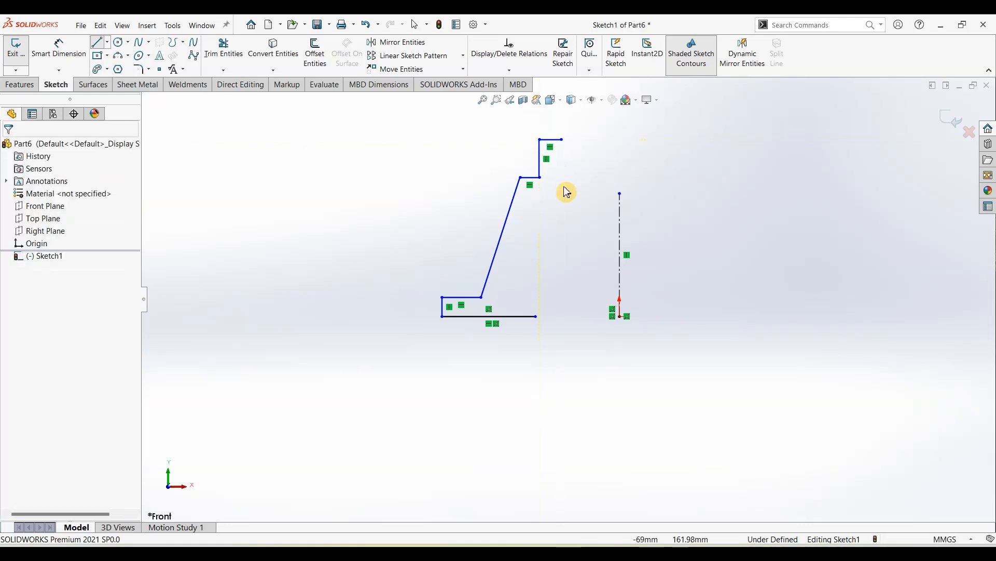
# Step: Dimension the flange's outer vertical edge to 8 mm
pyautogui.click(60, 47)
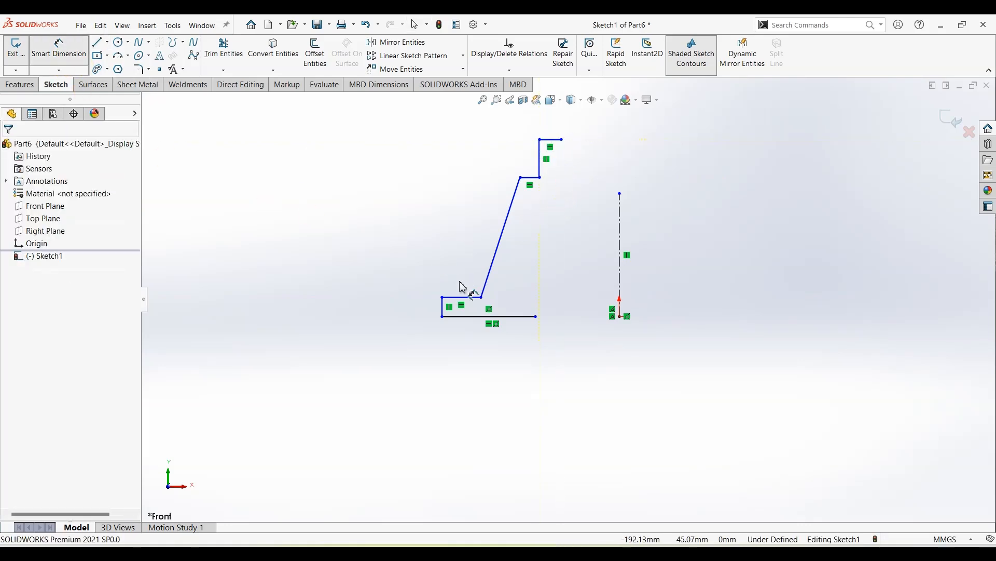
pyautogui.click(435, 310)
pyautogui.click(447, 323)
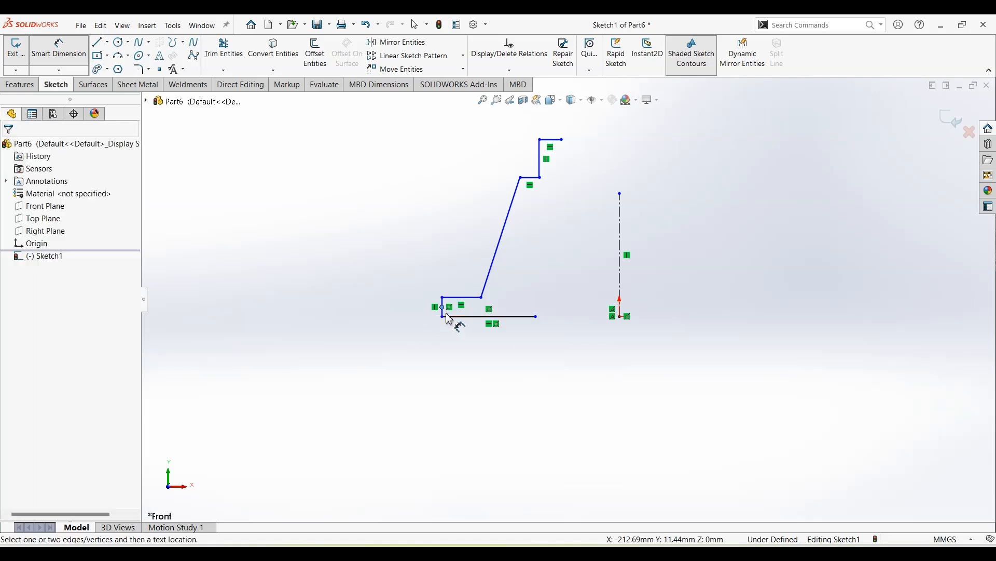
pyautogui.click(443, 309)
pyautogui.click(421, 316)
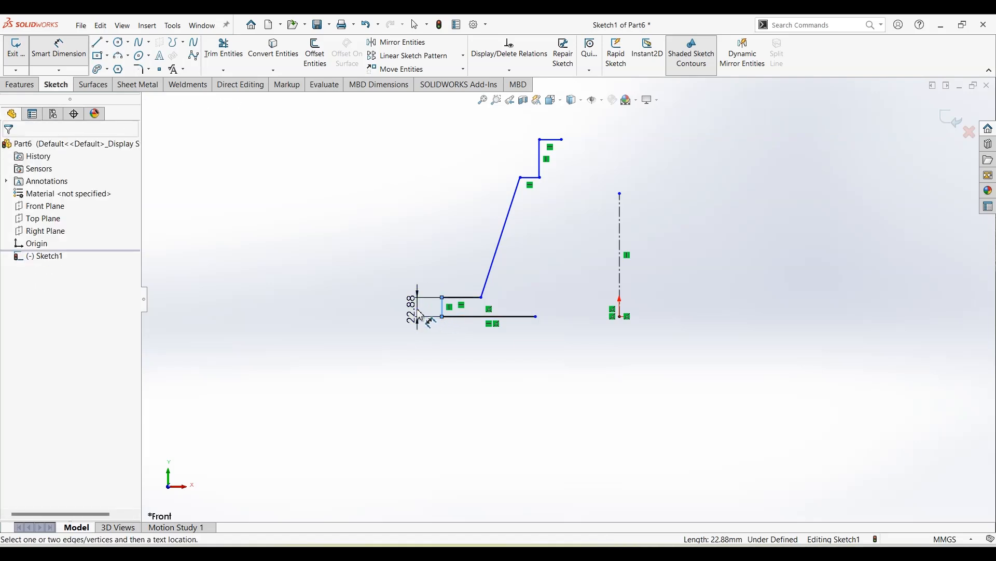
pyautogui.write('8')
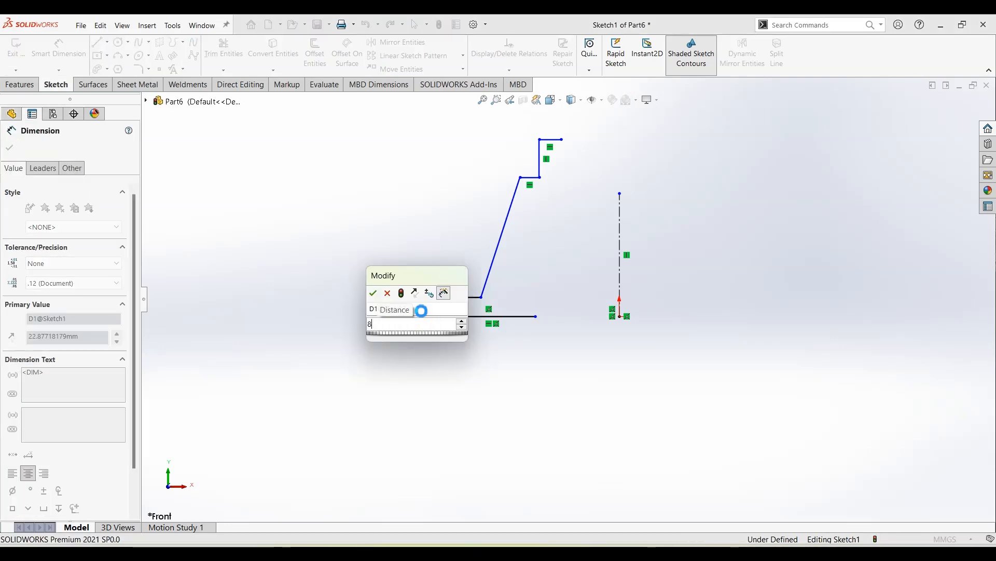
pyautogui.press('Return')
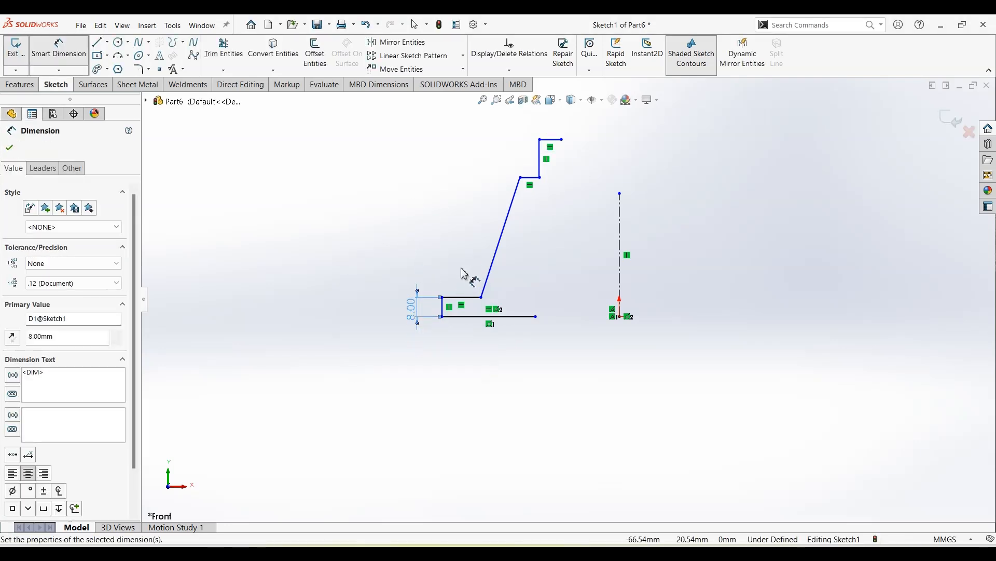
pyautogui.click(452, 282)
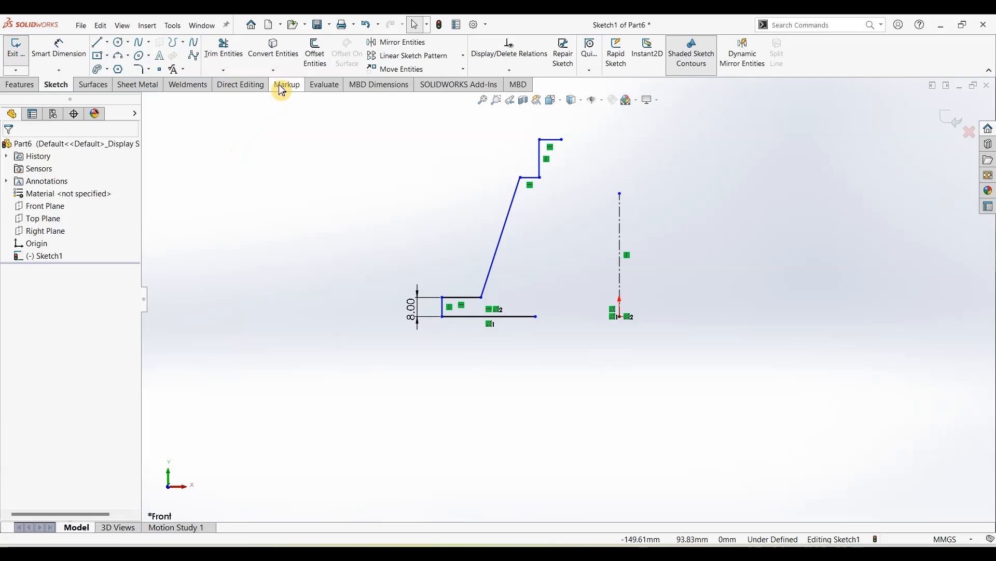
# Step: Offset the slanted wall, shoulder and collar side lines 5 mm toward the centerline and trim the overhanging end of the collar's top line
pyautogui.click(315, 53)
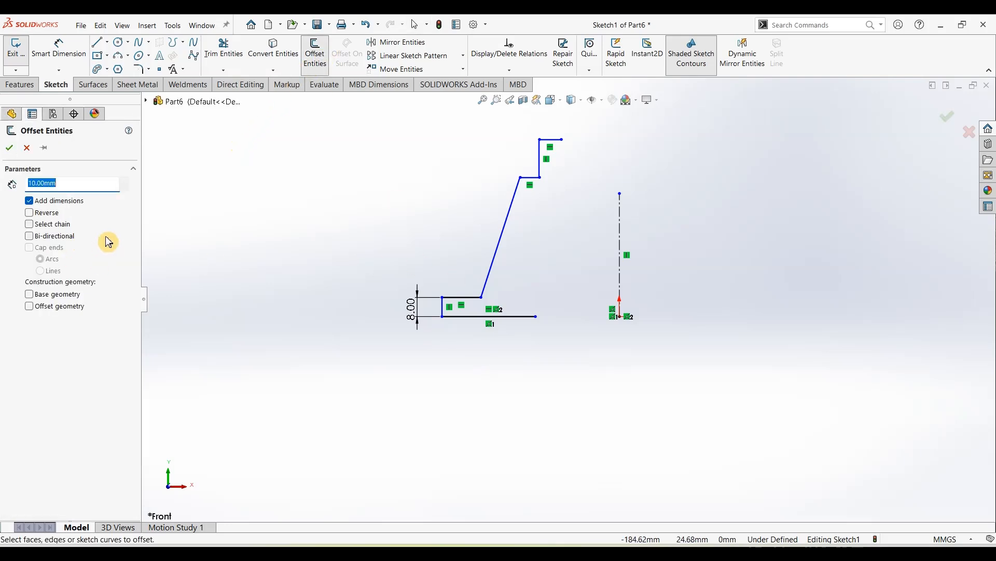
pyautogui.click(543, 158)
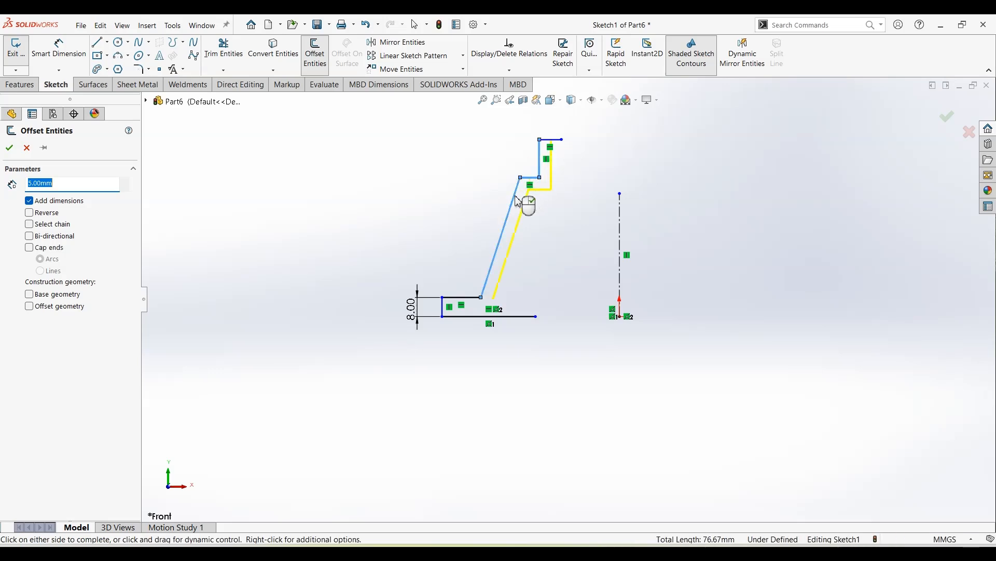
pyautogui.click(10, 156)
pyautogui.click(224, 52)
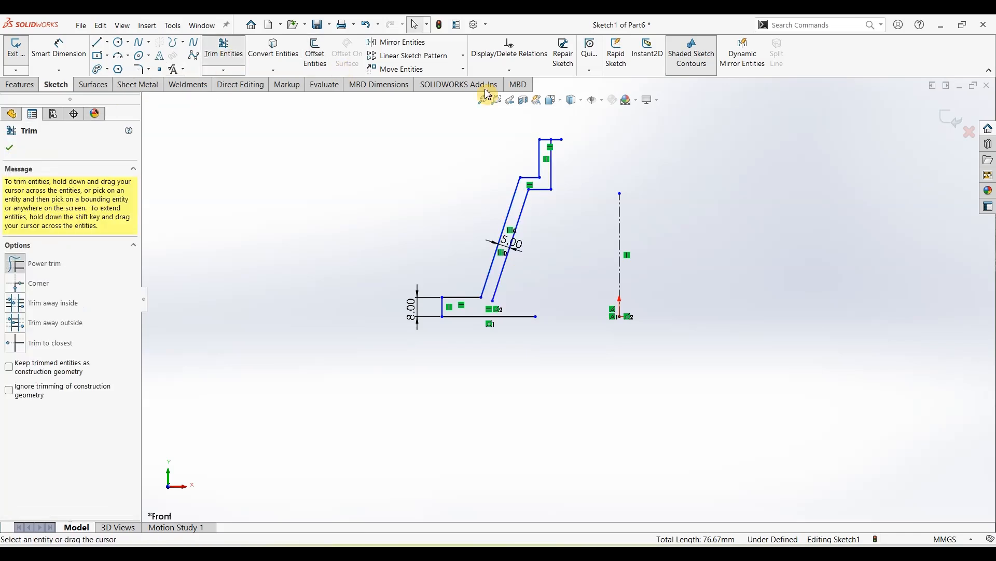
# Step: Extend the inner slanted line down to the base line and trim the base line's excess beyond it
pyautogui.click(224, 71)
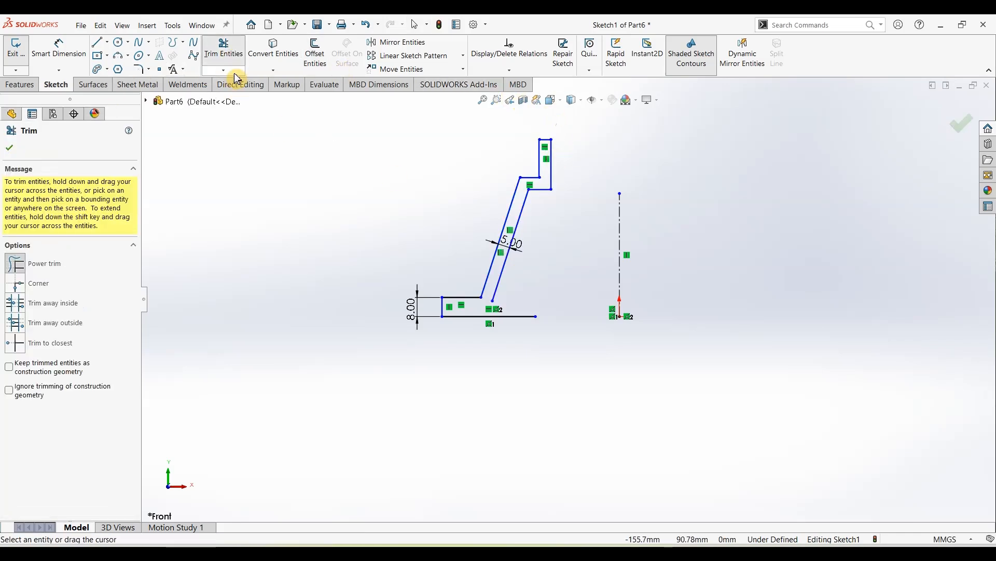
pyautogui.click(239, 96)
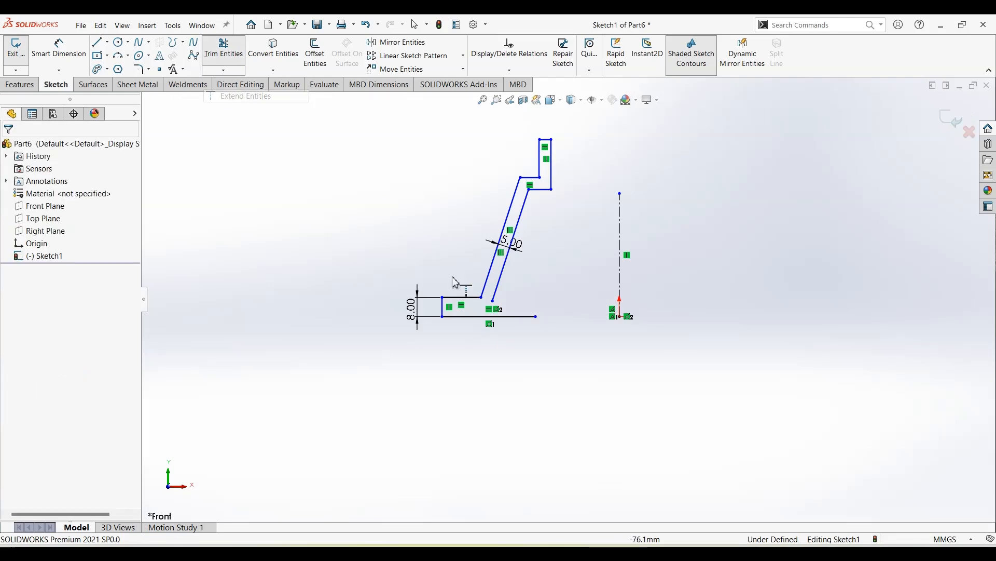
pyautogui.click(498, 294)
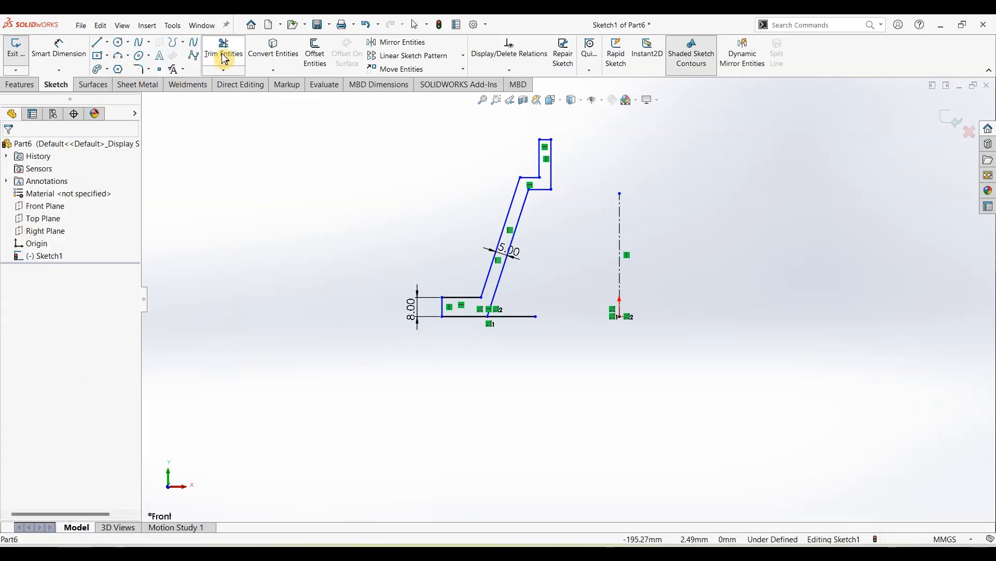
pyautogui.click(224, 59)
pyautogui.moveTo(526, 300); pyautogui.dragTo(507, 351)
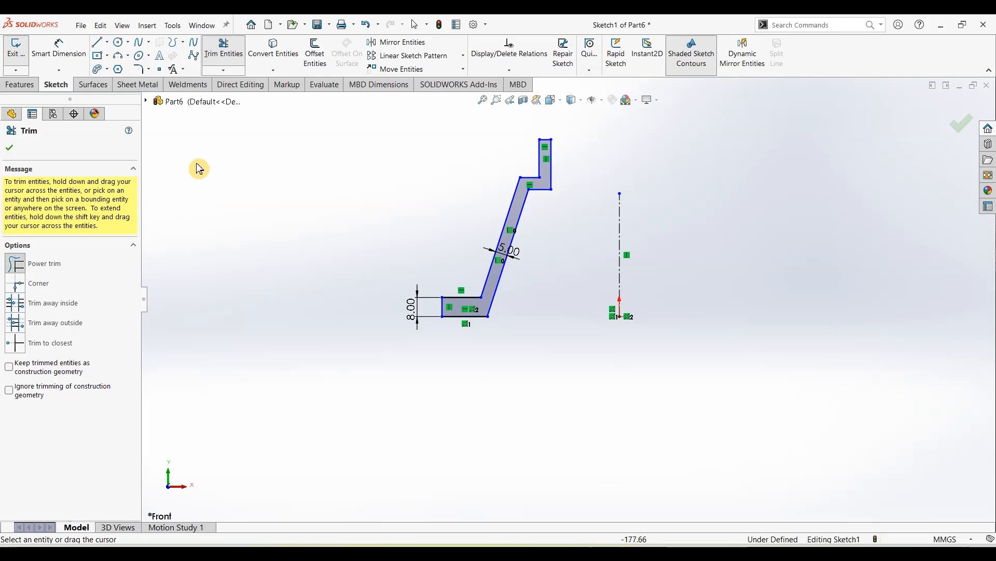
# Step: Dimension the horizontal distance from the flange's lower outer corner to the centerline as 59 mm
pyautogui.click(59, 52)
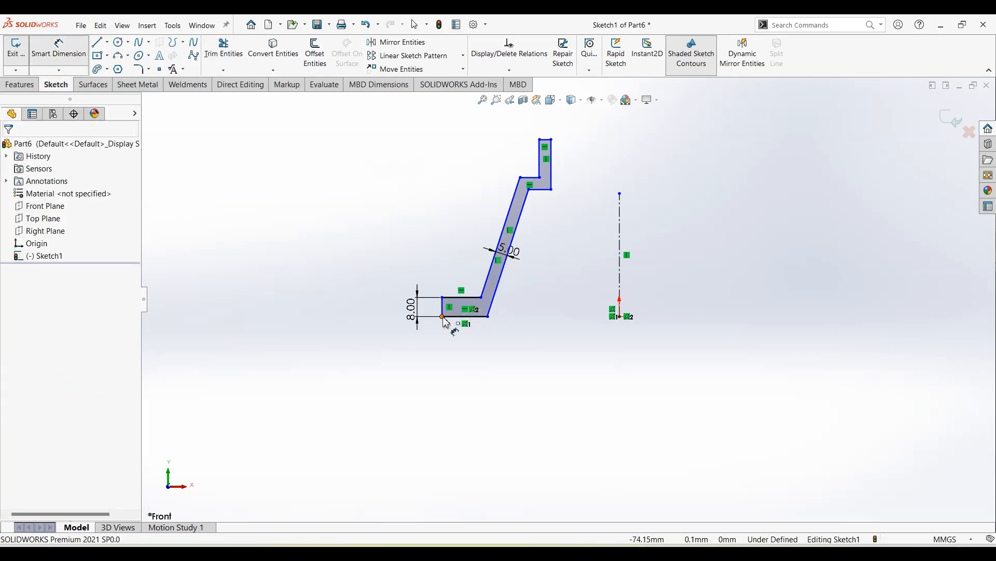
pyautogui.click(443, 317)
pyautogui.click(620, 295)
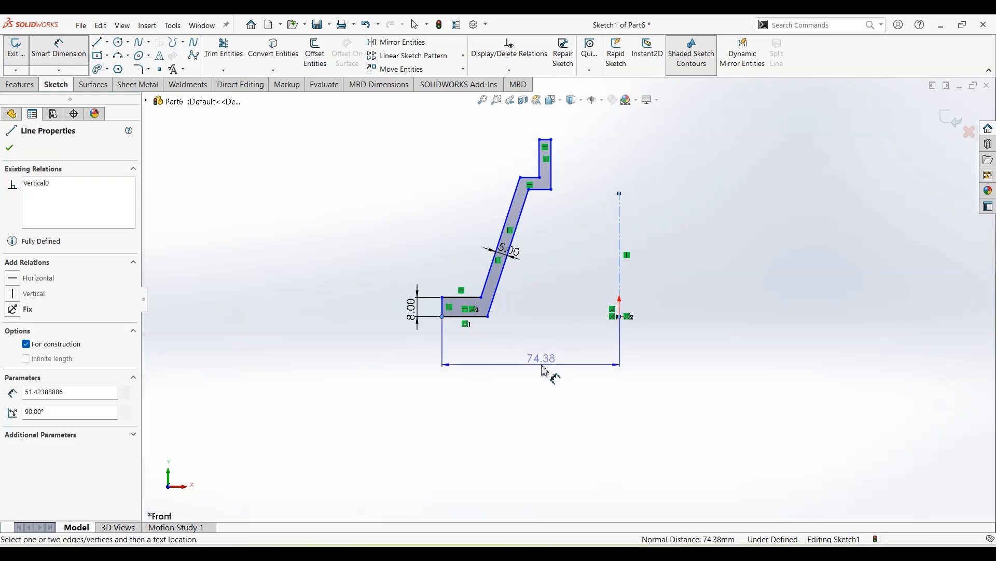
pyautogui.click(544, 370)
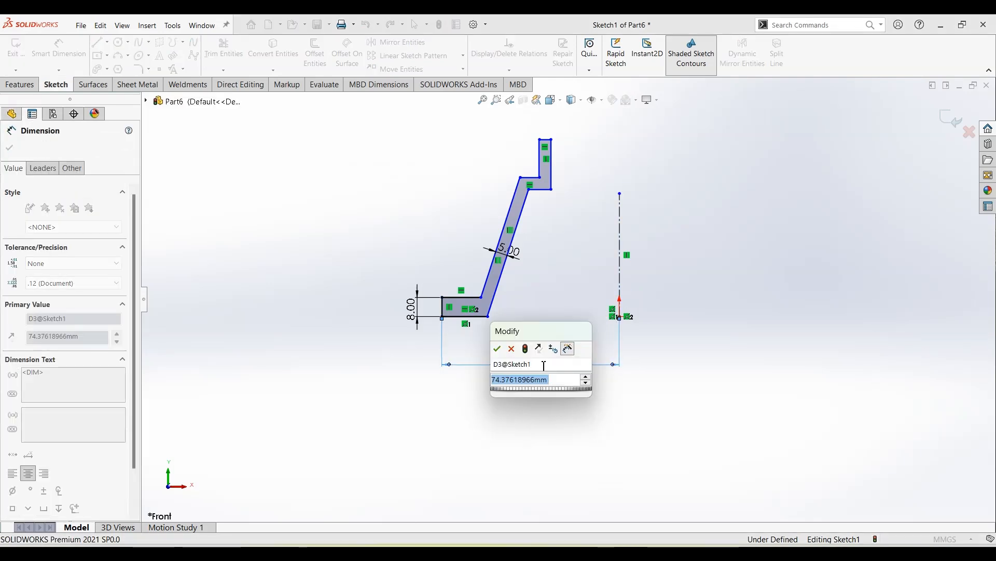
pyautogui.write('59')
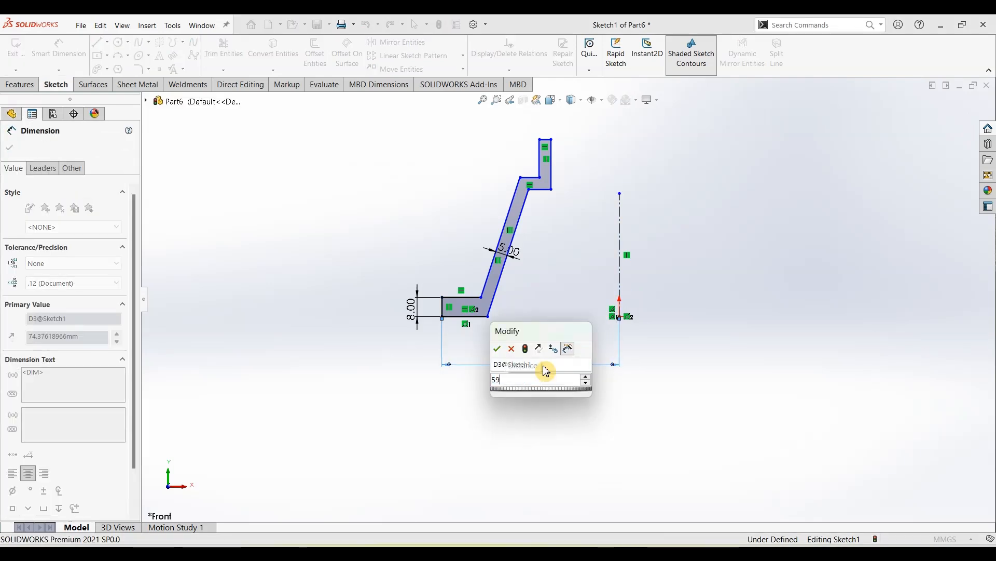
pyautogui.press('Return')
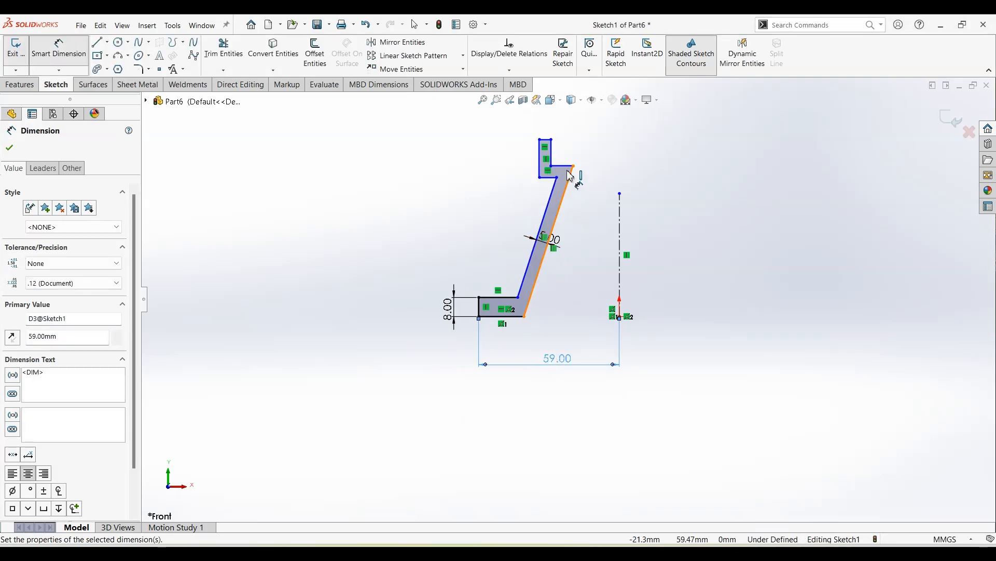
# Step: Pull the shoulder's inner corner toward the centerline to unflip the collar, and dimension the collar's outer side 15 mm from the centerline
pyautogui.press('Escape')
pyautogui.moveTo(574, 167); pyautogui.dragTo(599, 193)
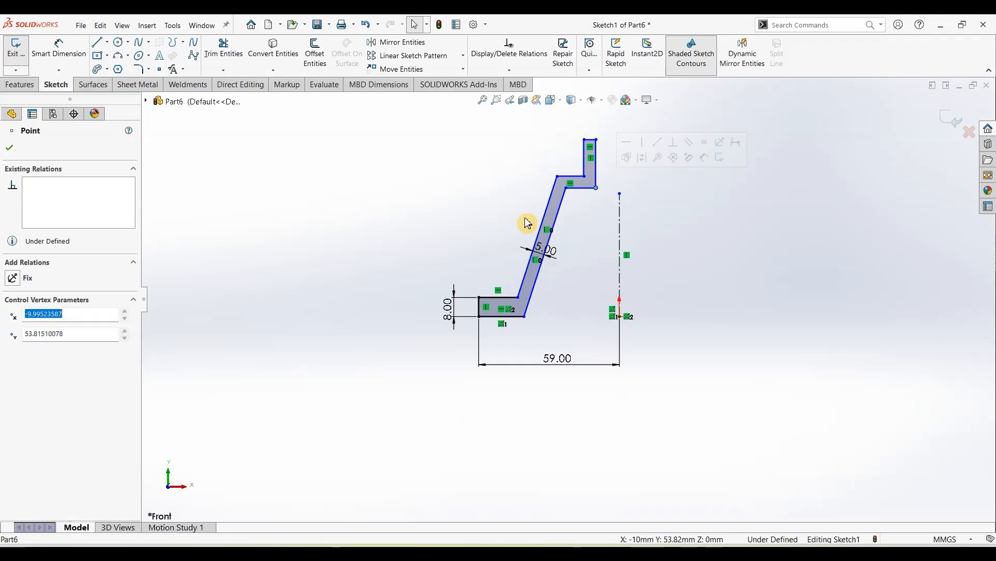
pyautogui.click(57, 51)
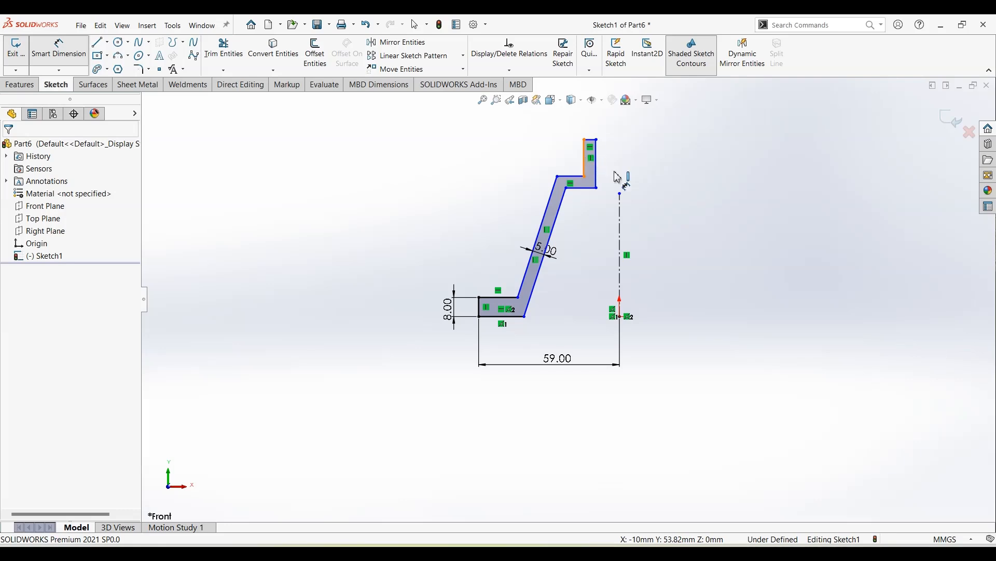
pyautogui.click(584, 159)
pyautogui.click(619, 194)
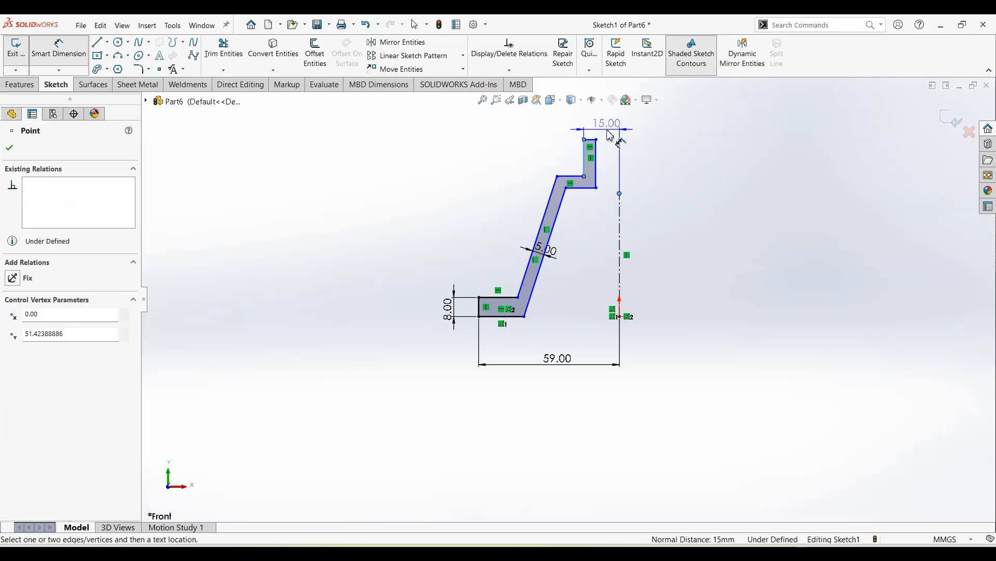
pyautogui.click(611, 135)
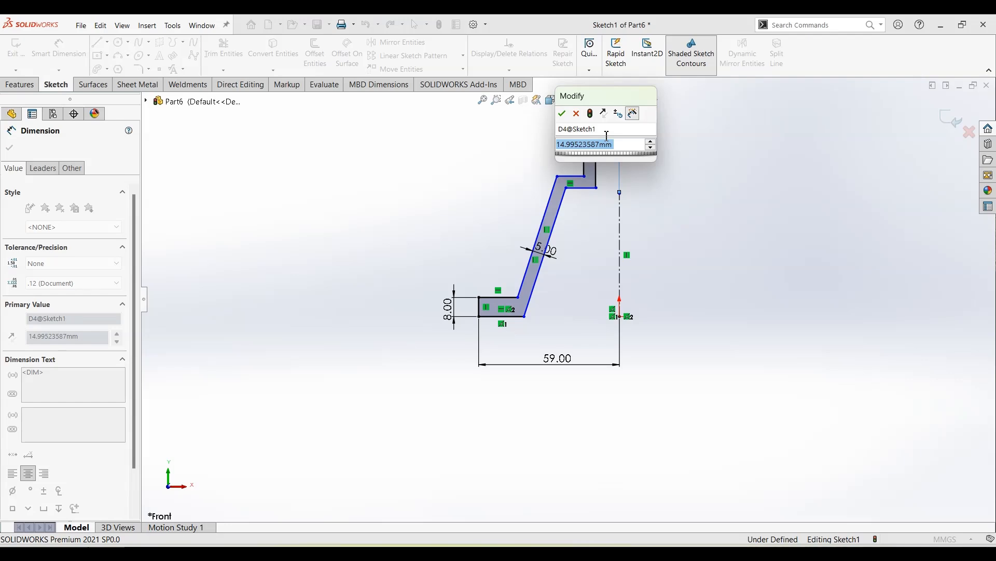
pyautogui.write('15')
pyautogui.press('Return')
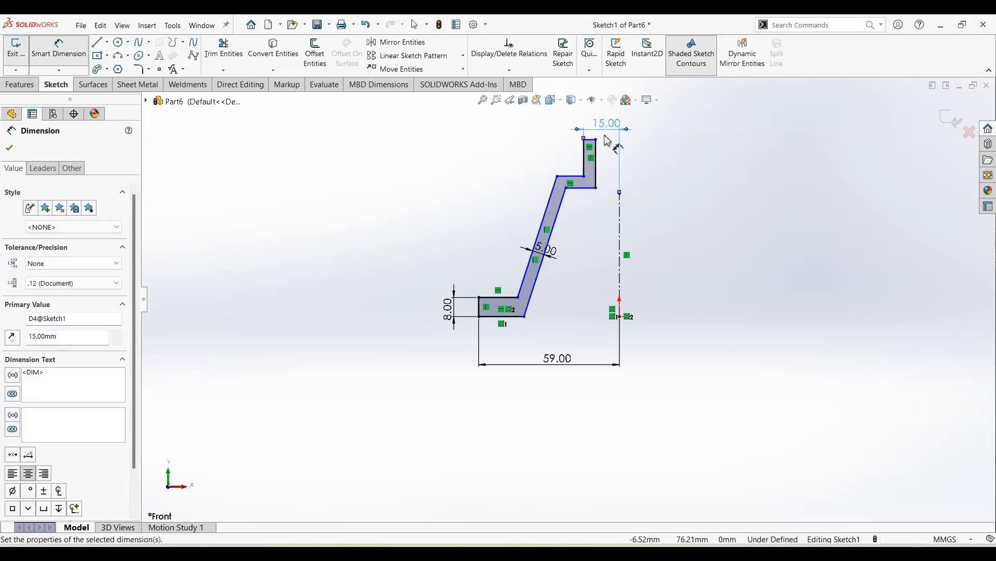
# Step: Dimension the height of the collar's outer side above the shoulder as 12 mm
pyautogui.click(570, 178)
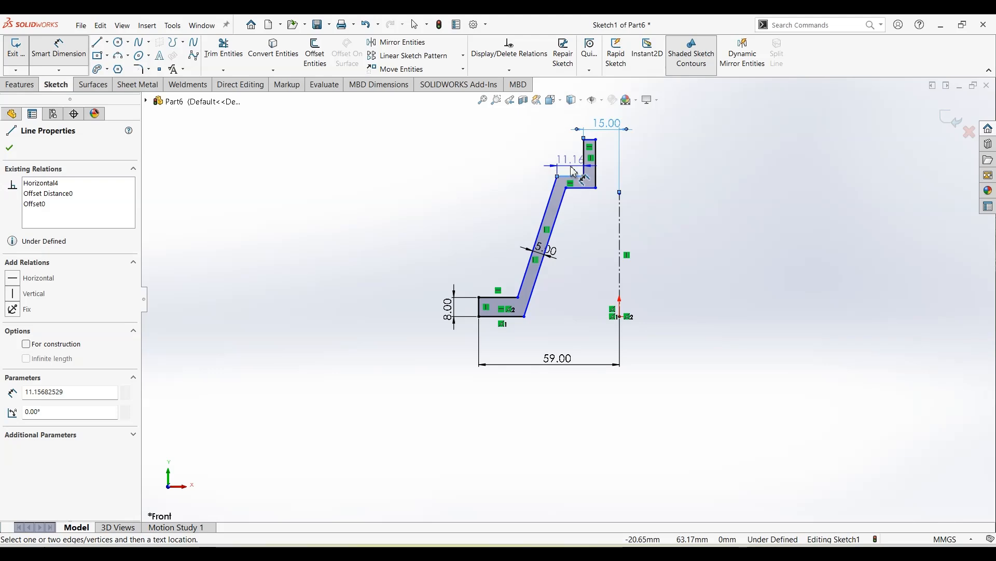
pyautogui.press('Escape')
pyautogui.click(586, 166)
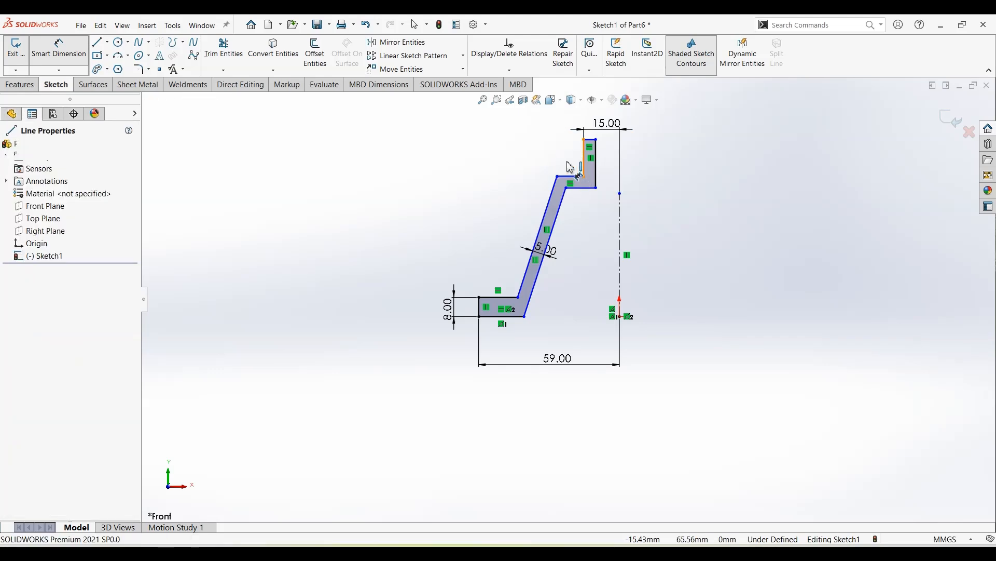
pyautogui.click(554, 170)
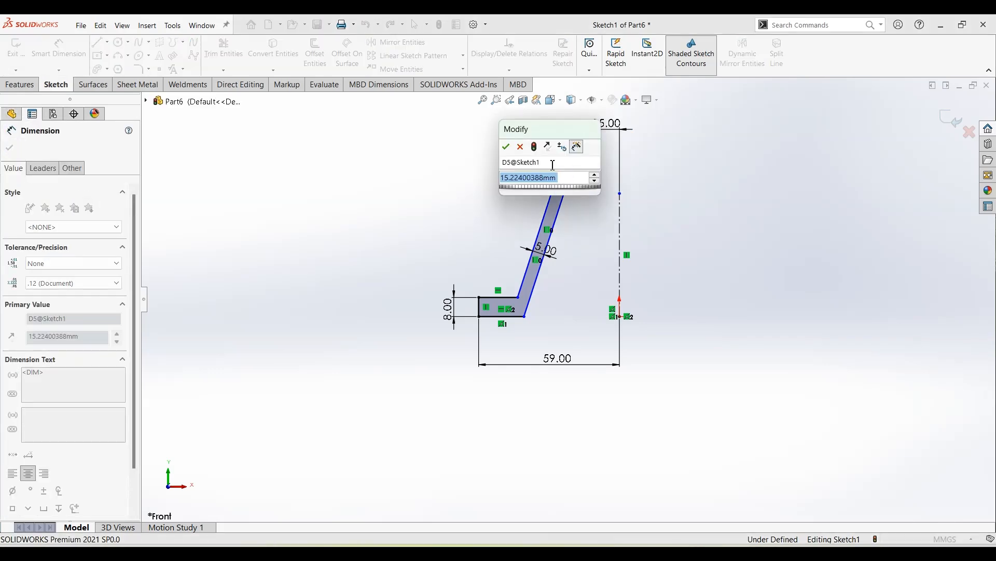
pyautogui.write('12')
pyautogui.press('Return')
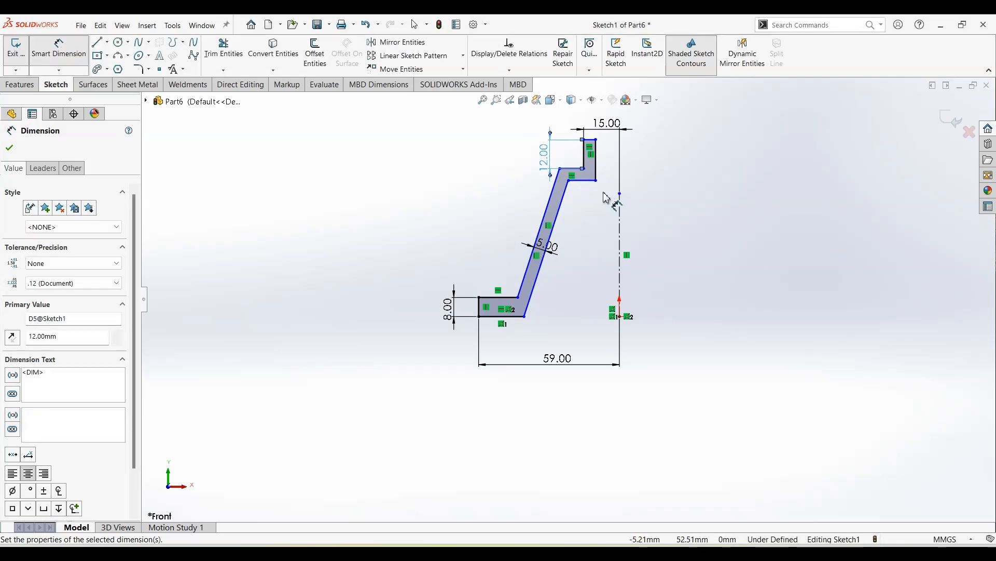
# Step: Dimension the distance from the shoulder's outer corner to the centerline as 46/2 mm
pyautogui.click(560, 169)
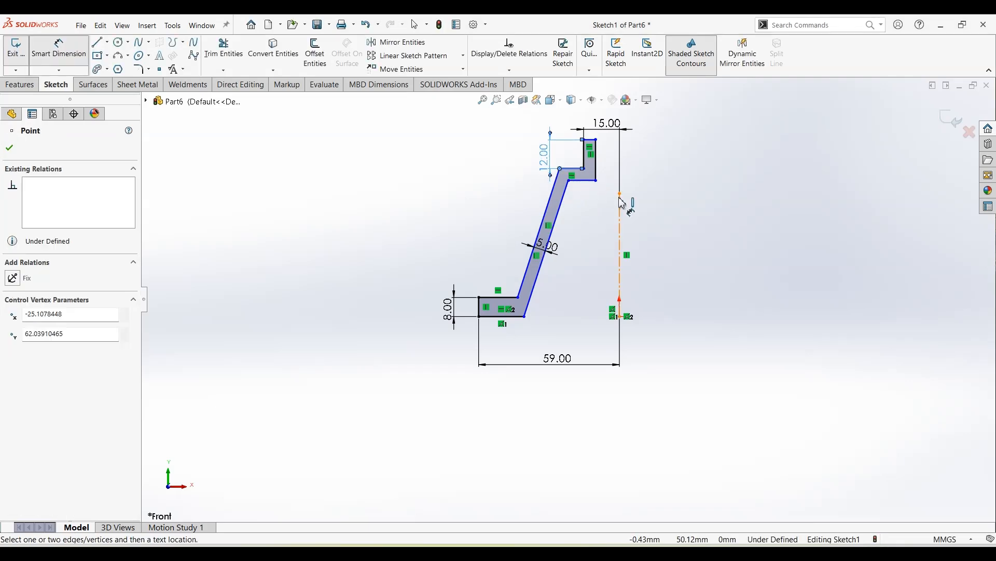
pyautogui.click(619, 217)
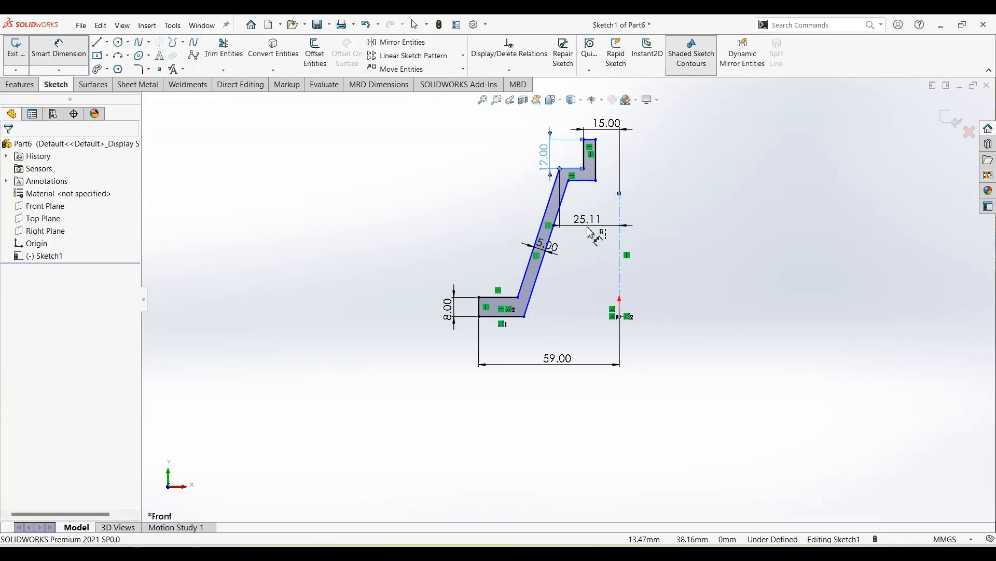
pyautogui.click(590, 228)
pyautogui.write('46/2')
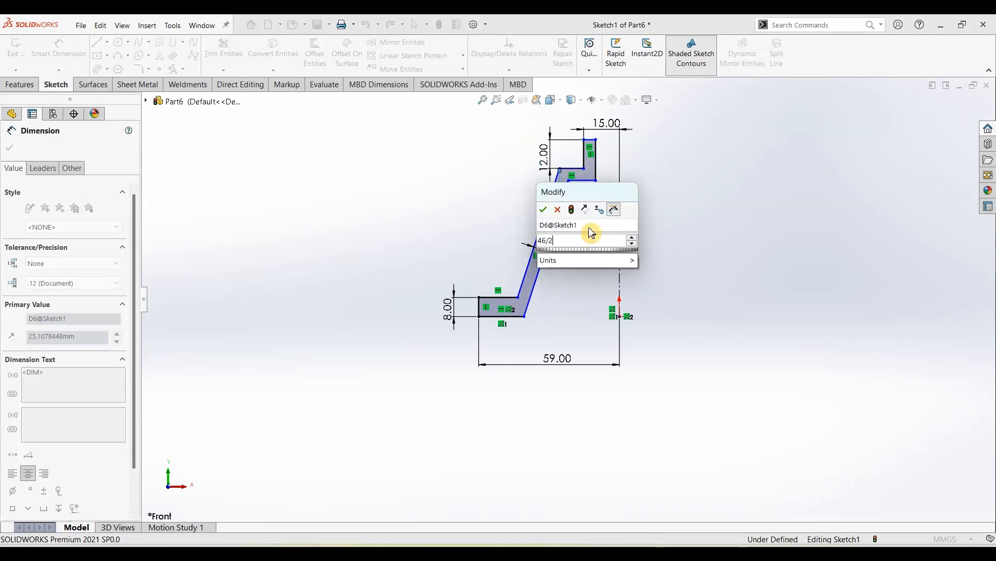
pyautogui.press('Return')
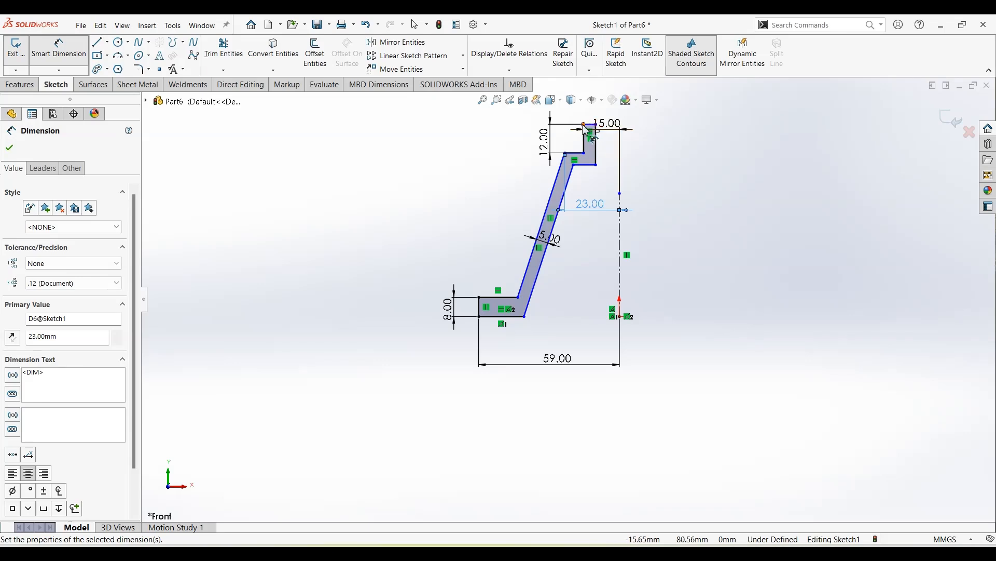
# Step: Dimension the profile's overall height from the base line to the collar's top as 92 mm
pyautogui.click(585, 128)
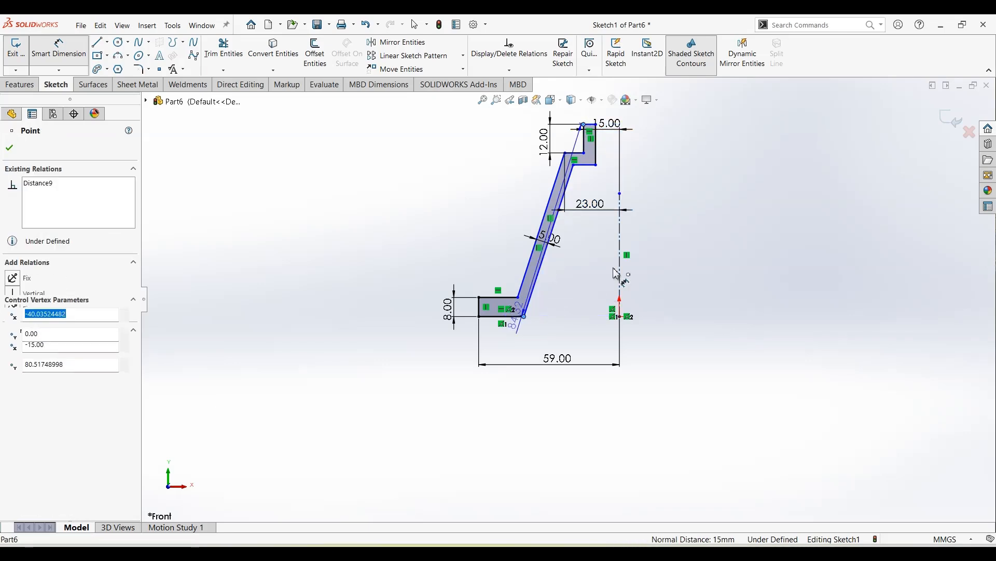
pyautogui.click(687, 218)
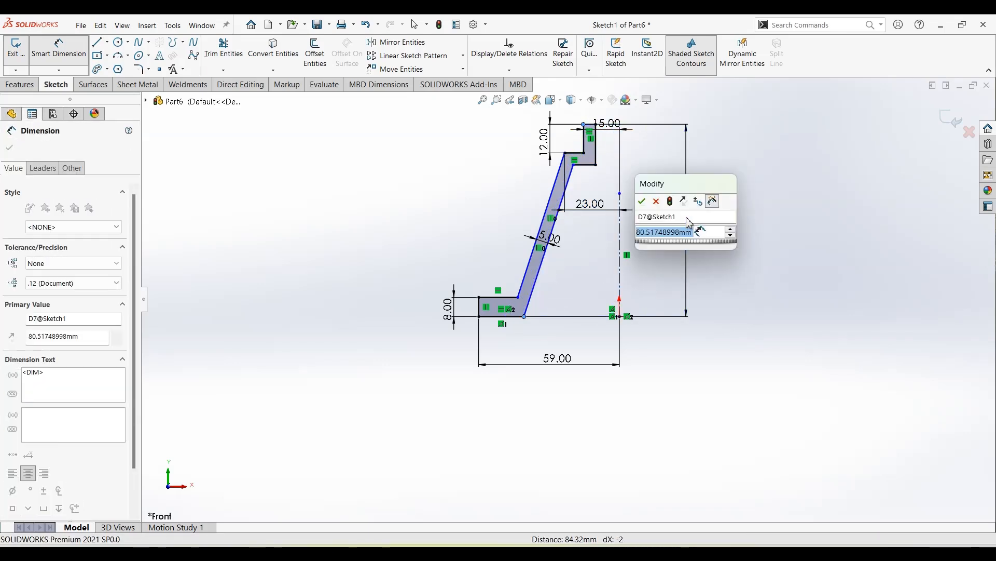
pyautogui.press('Return')
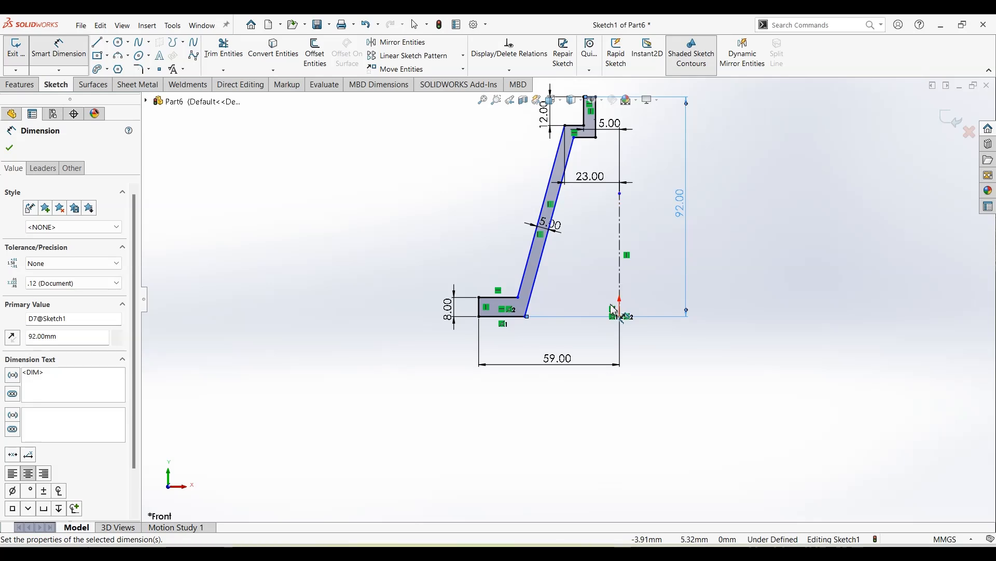
# Step: Try to dimension the base line's width from the flange's outer edge to the wall's lower inner corner
pyautogui.click(487, 311)
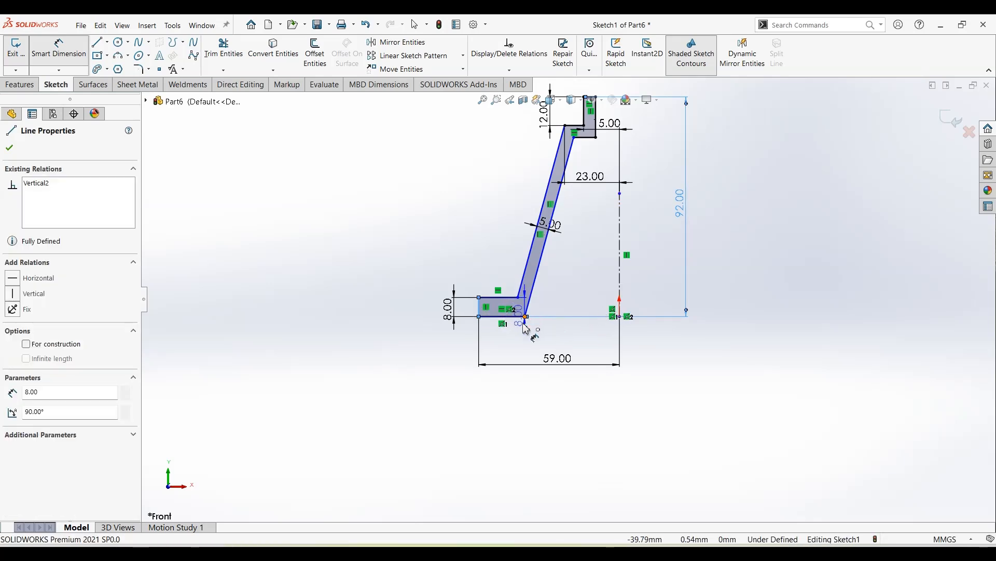
pyautogui.click(526, 316)
pyautogui.click(506, 351)
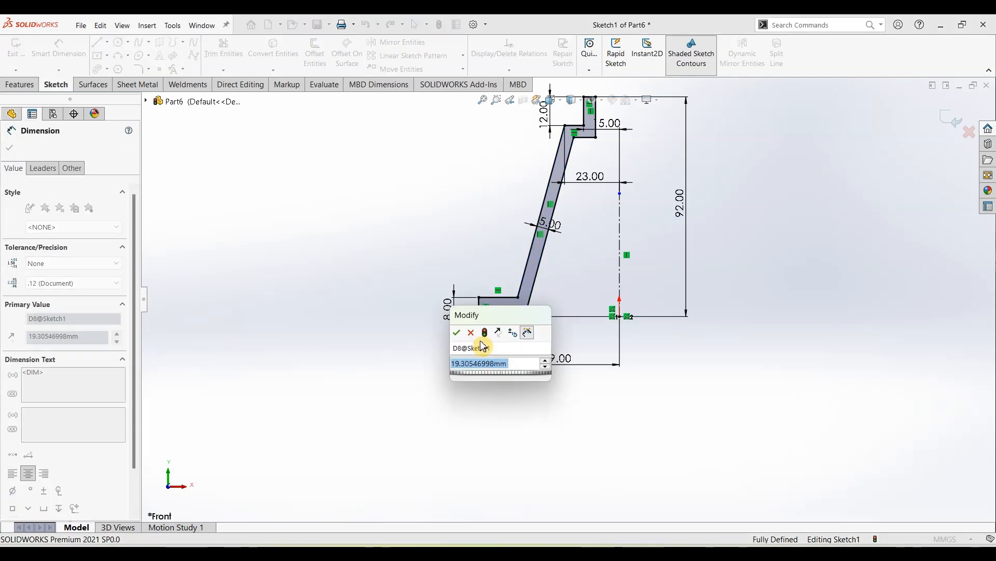
pyautogui.click(472, 334)
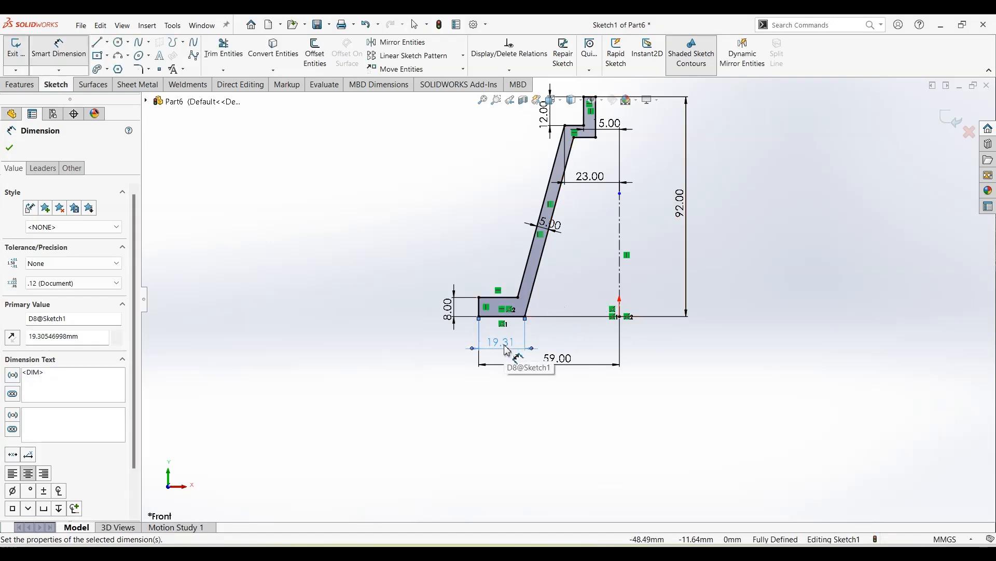
pyautogui.press('Delete')
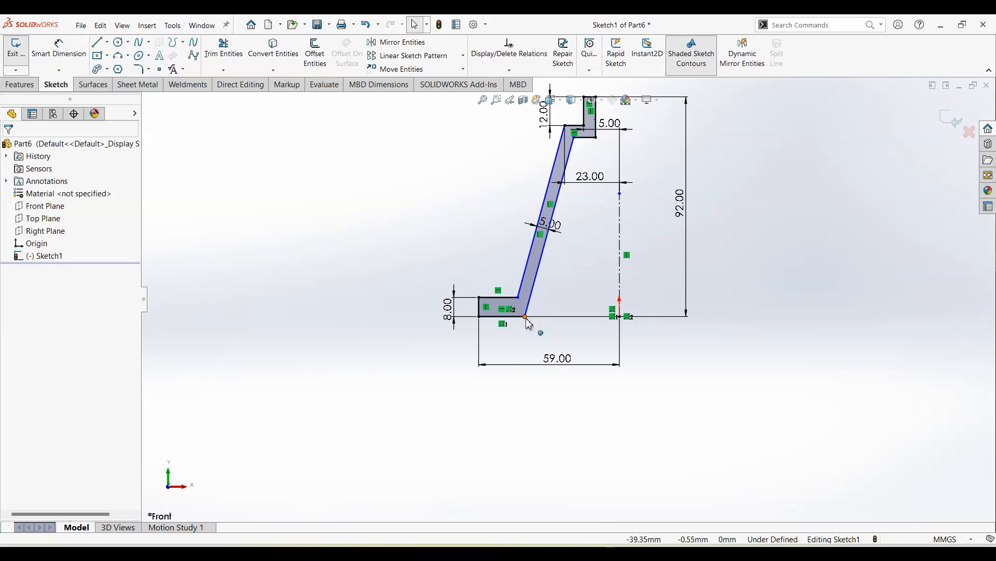
# Step: Shift the slanted wall's lower end outward and draw a construction line about 8.8 mm long from its outer foot to the base line
pyautogui.moveTo(526, 316); pyautogui.dragTo(519, 285)
pyautogui.click(223, 174)
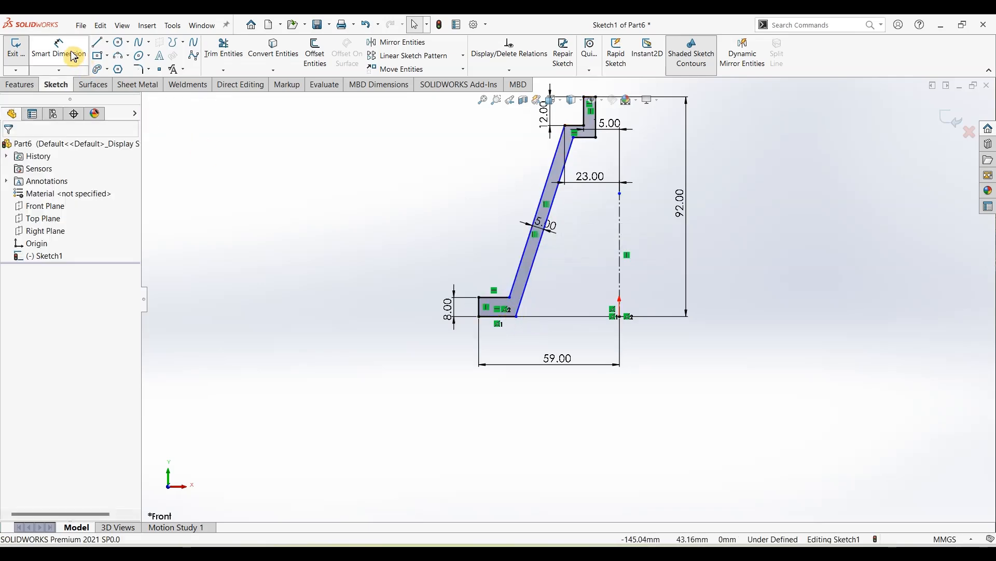
pyautogui.click(73, 56)
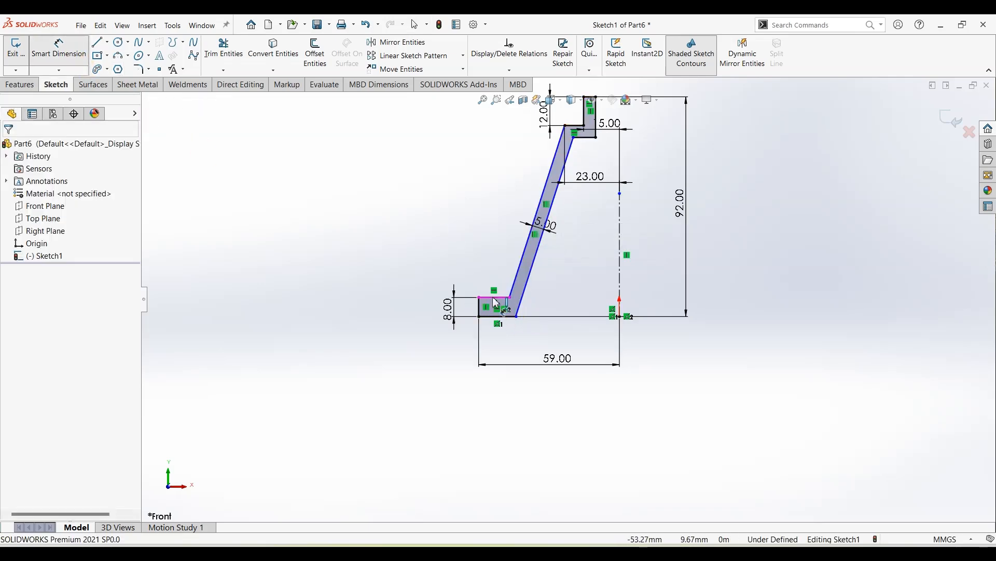
pyautogui.click(107, 42)
pyautogui.click(117, 65)
pyautogui.scroll(-1, 519, 311)
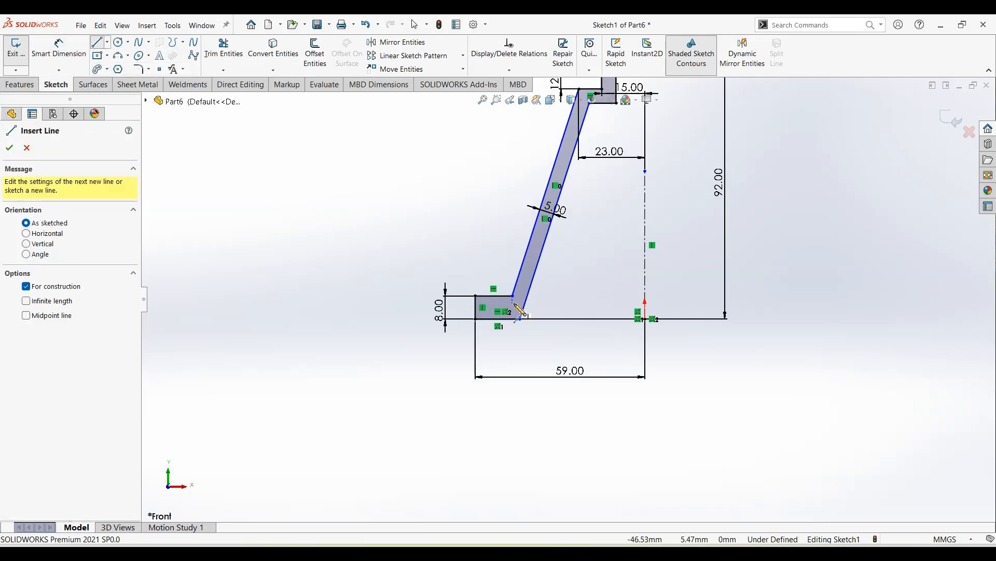
pyautogui.scroll(-3, 519, 310)
pyautogui.click(516, 287)
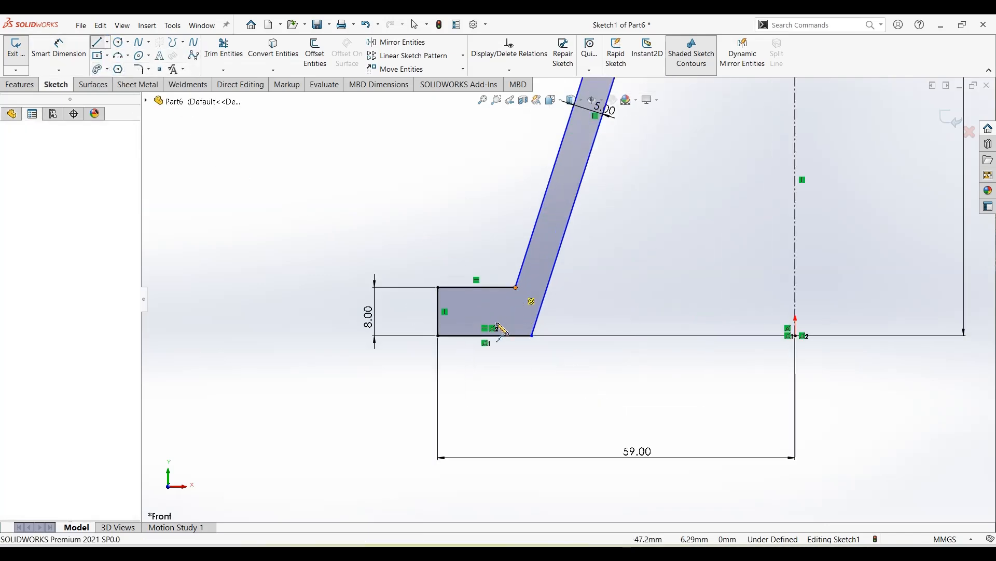
pyautogui.click(493, 335)
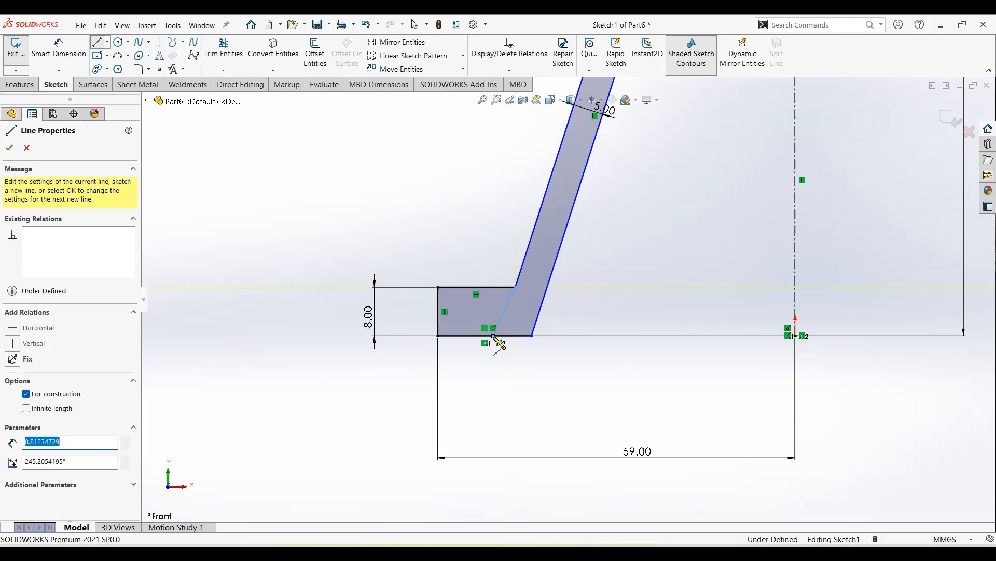
pyautogui.press('Escape')
pyautogui.press('Escape')
# Step: Make the construction line collinear with the slanted wall's outer line
pyautogui.click(525, 273)
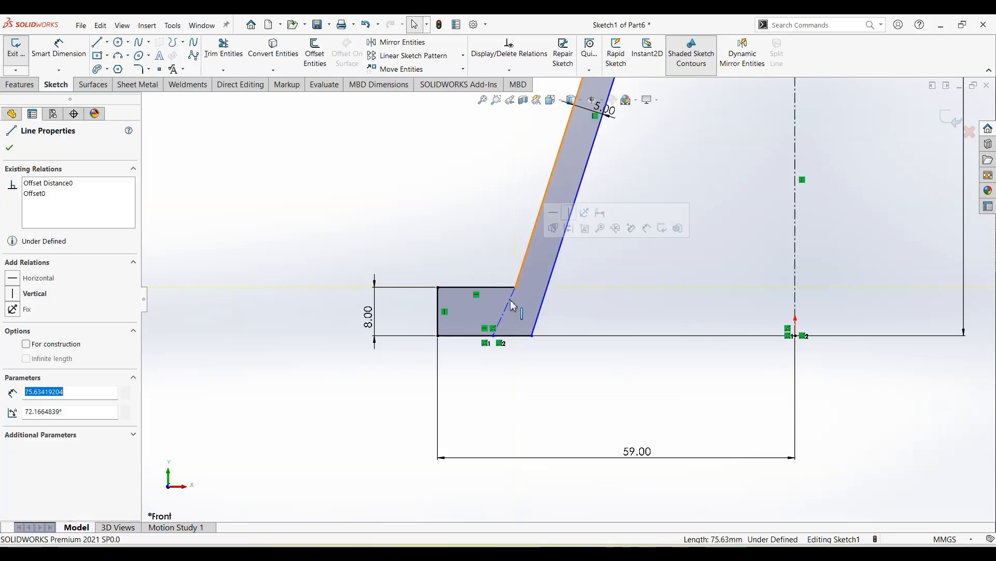
pyautogui.keyDown('ctrl'); pyautogui.click(509, 305); pyautogui.keyUp('ctrl')
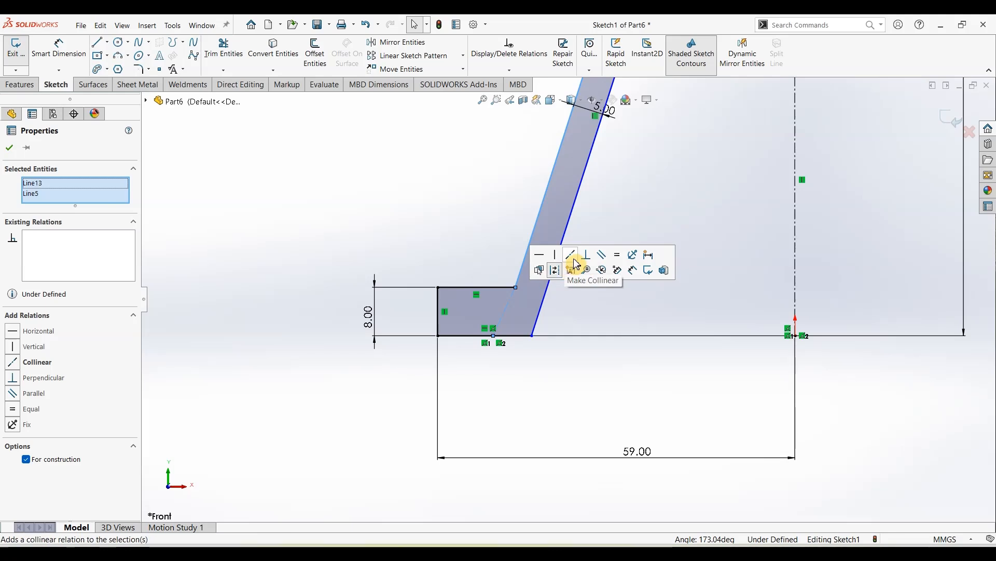
pyautogui.click(571, 256)
# Step: Dimension the horizontal distance from the construction line's foot on the base line to the centerline as 56 mm
pyautogui.click(77, 59)
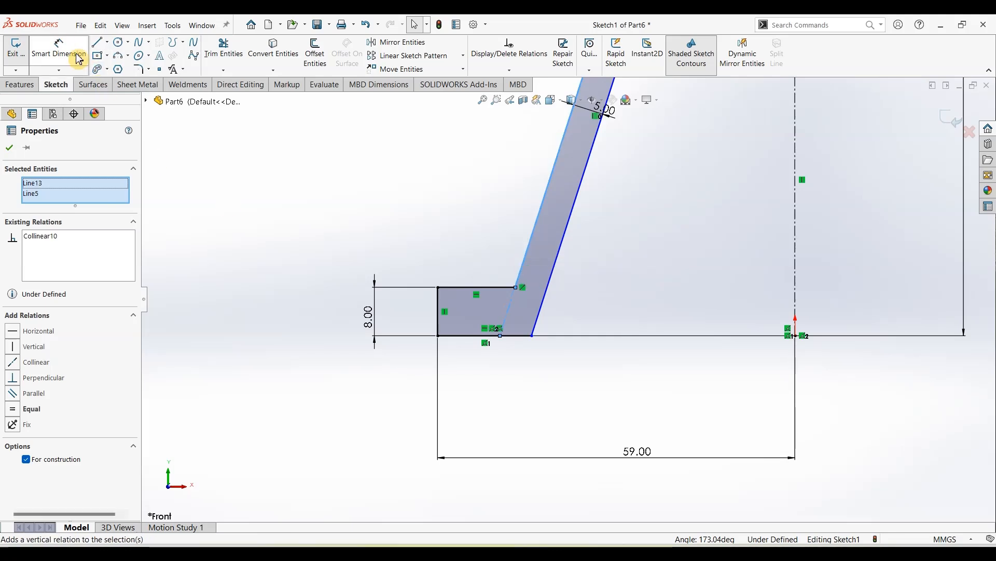
pyautogui.click(501, 337)
pyautogui.click(796, 336)
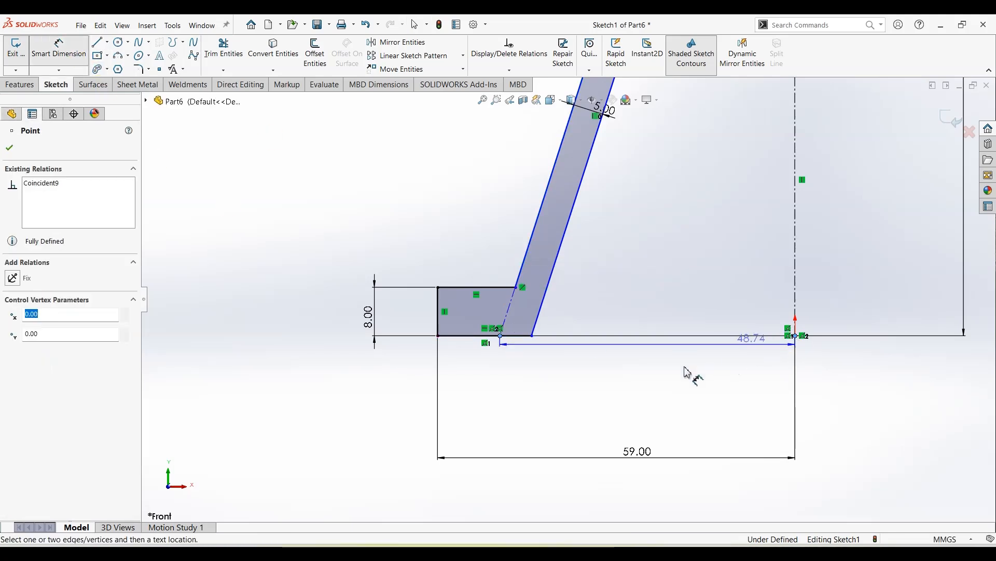
pyautogui.click(676, 375)
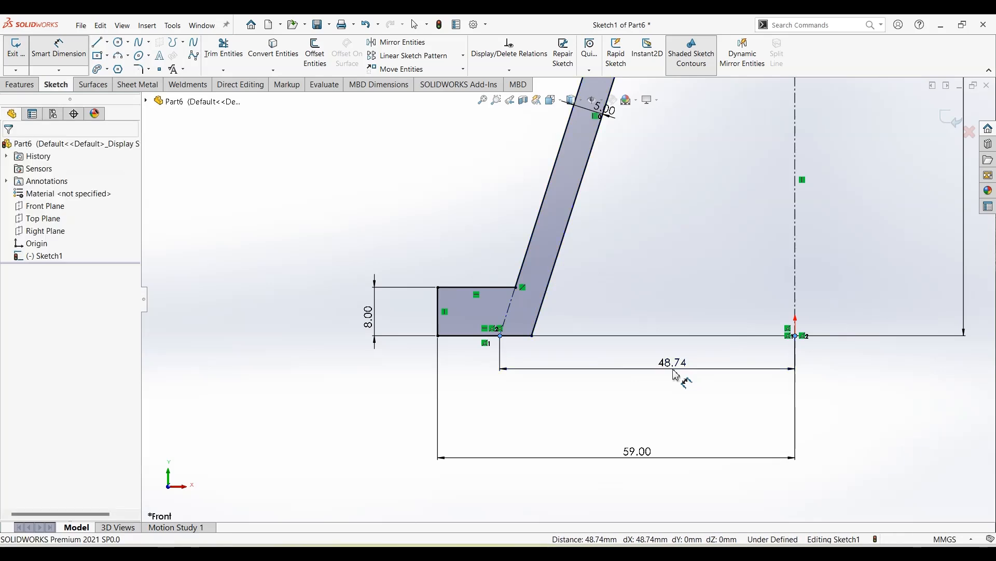
pyautogui.write('50')
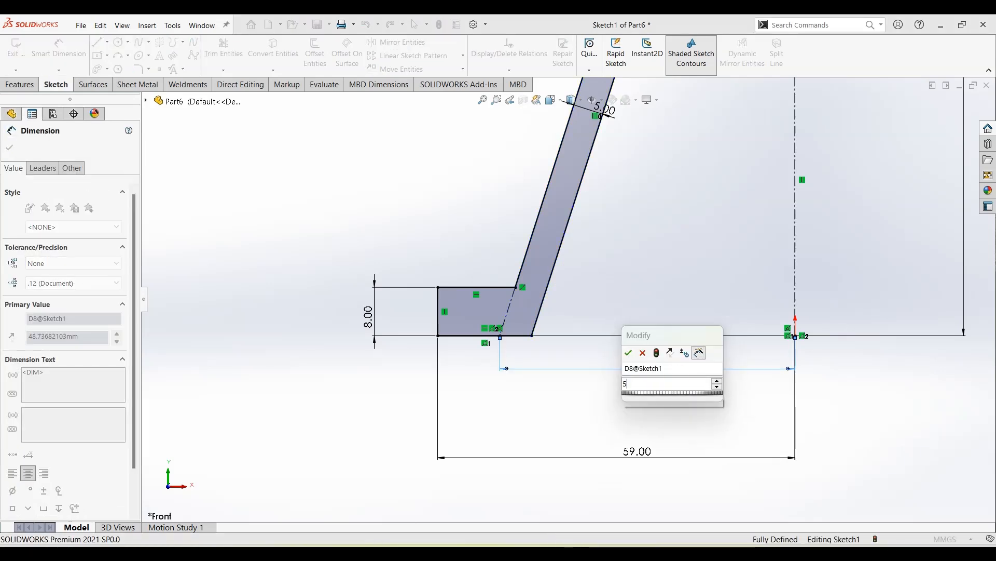
pyautogui.press('Return')
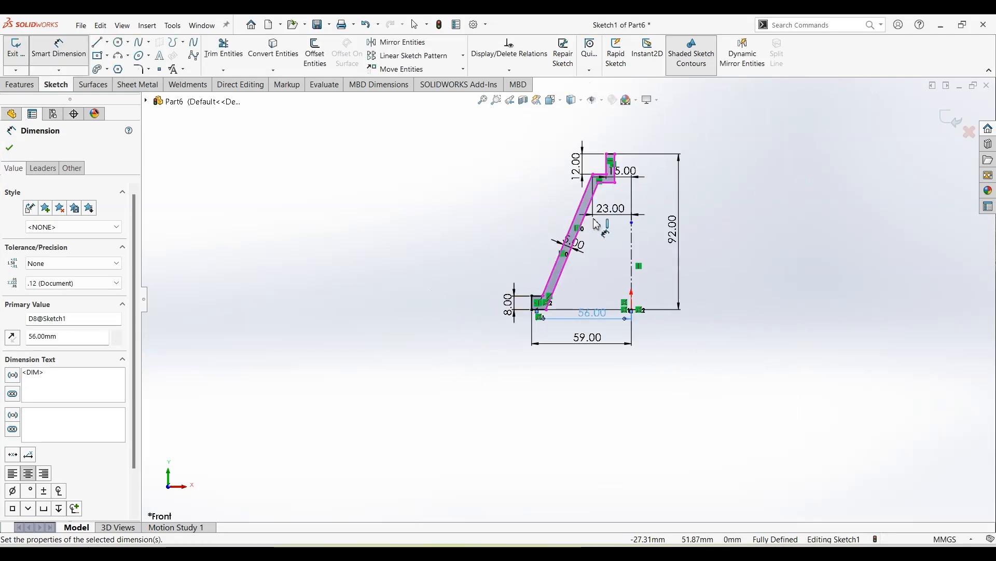
# Step: Draw a vertical line about 27 mm long from the wall's inner line to base level, and a horizontal line joining it to the wall's lower inner corner
pyautogui.scroll(3, 597, 208)
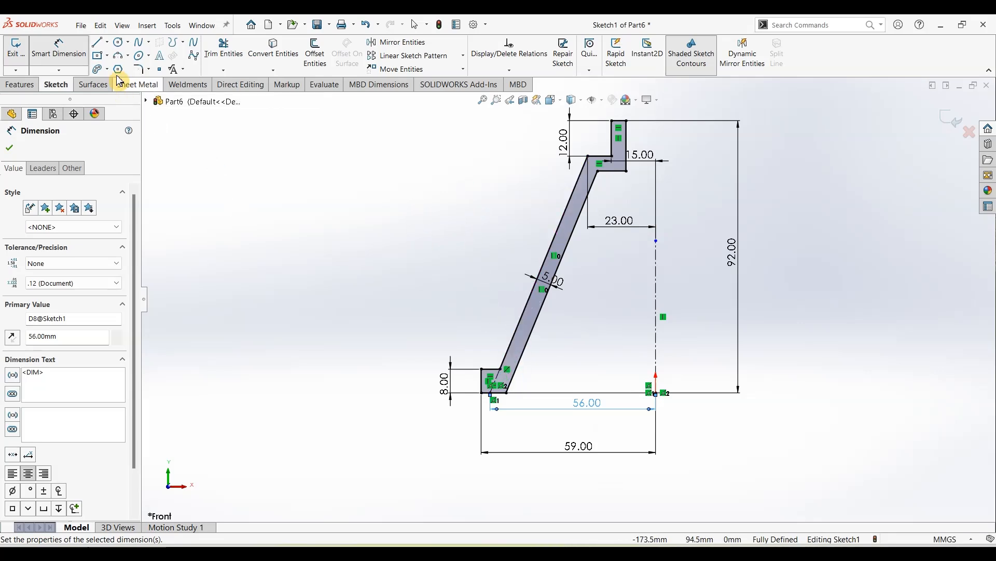
pyautogui.click(96, 42)
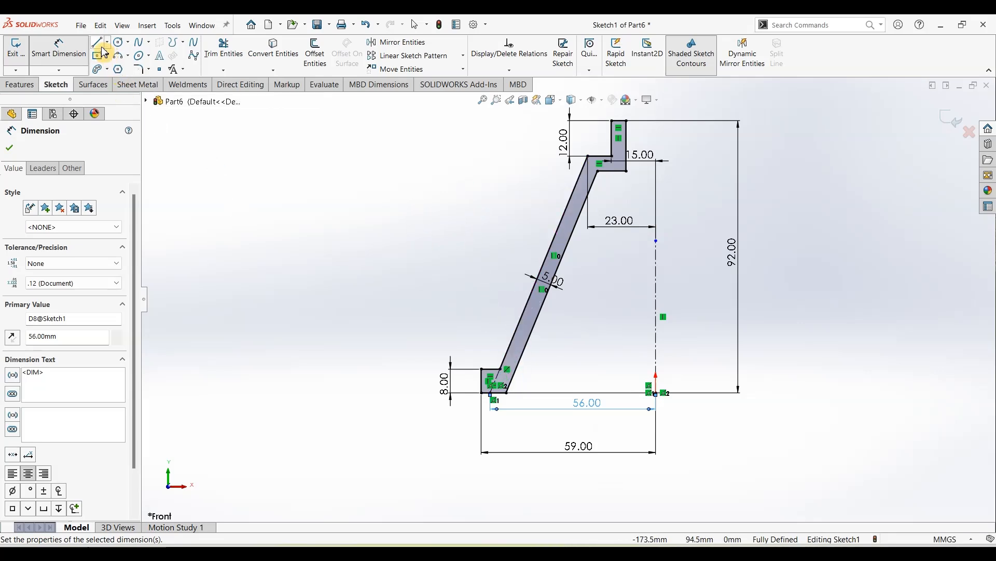
pyautogui.click(541, 335)
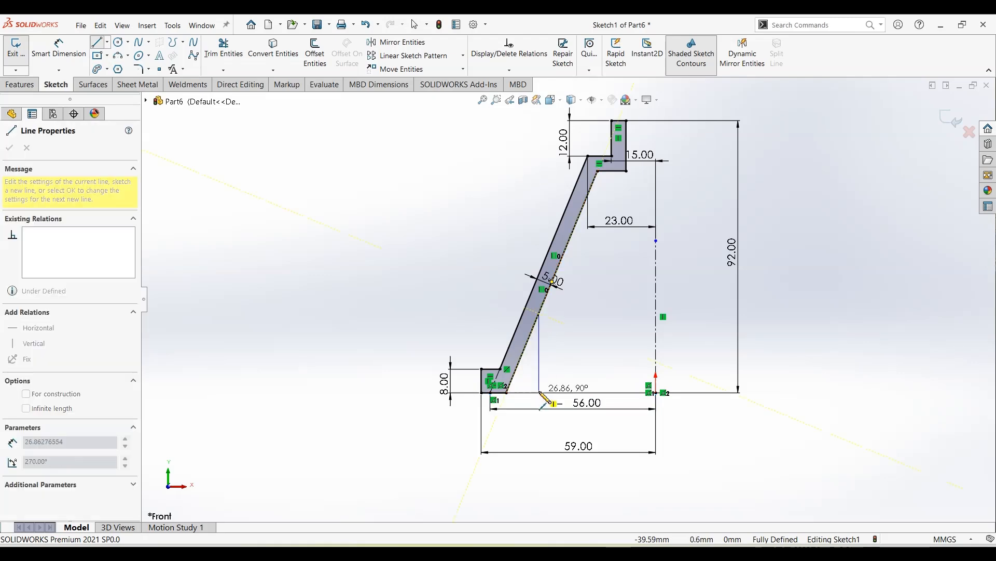
pyautogui.click(539, 393)
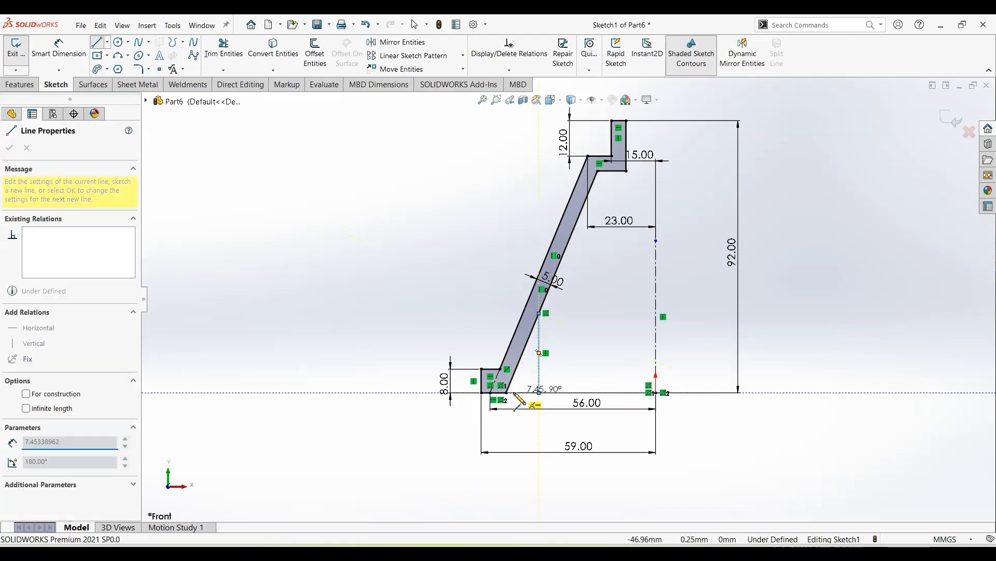
pyautogui.click(507, 394)
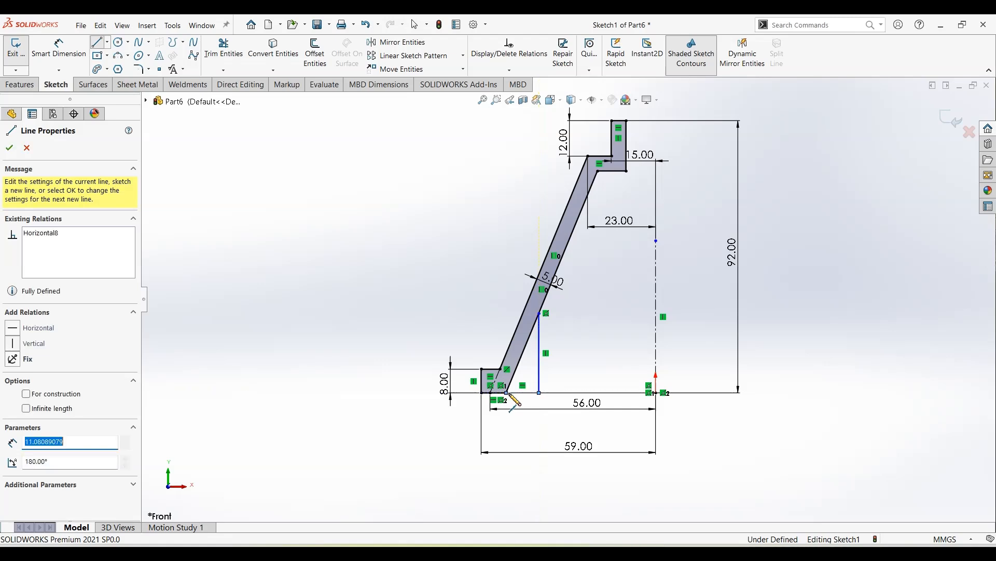
pyautogui.press('Escape')
# Step: Dimension the distance from the flange's outer edge to the new vertical line as 23 mm
pyautogui.click(59, 48)
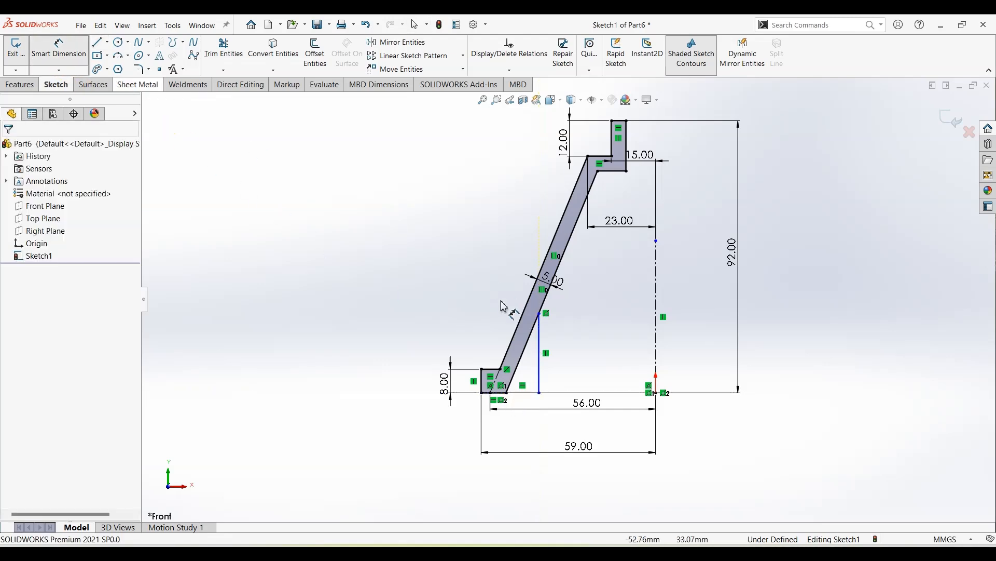
pyautogui.click(483, 381)
pyautogui.click(540, 358)
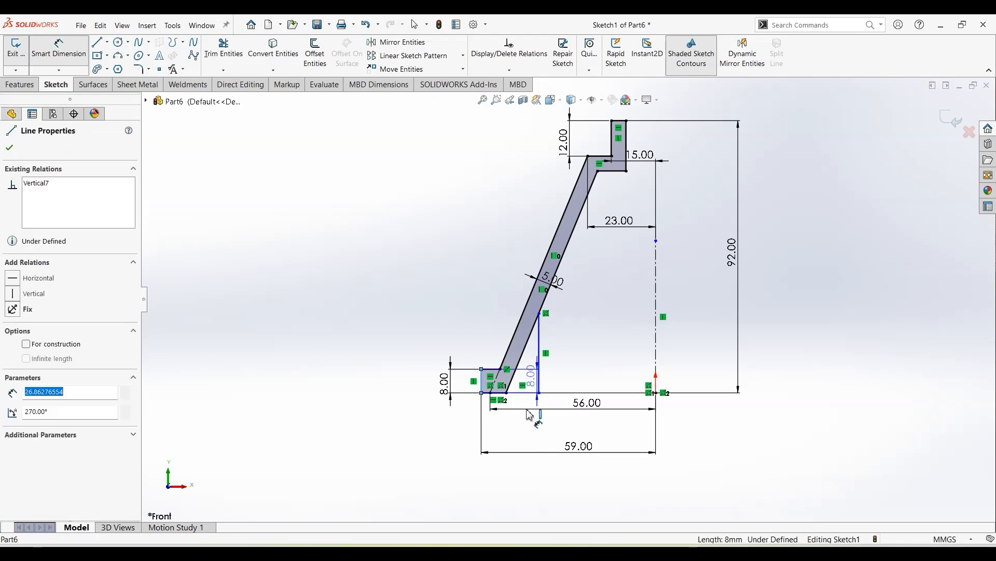
pyautogui.click(528, 440)
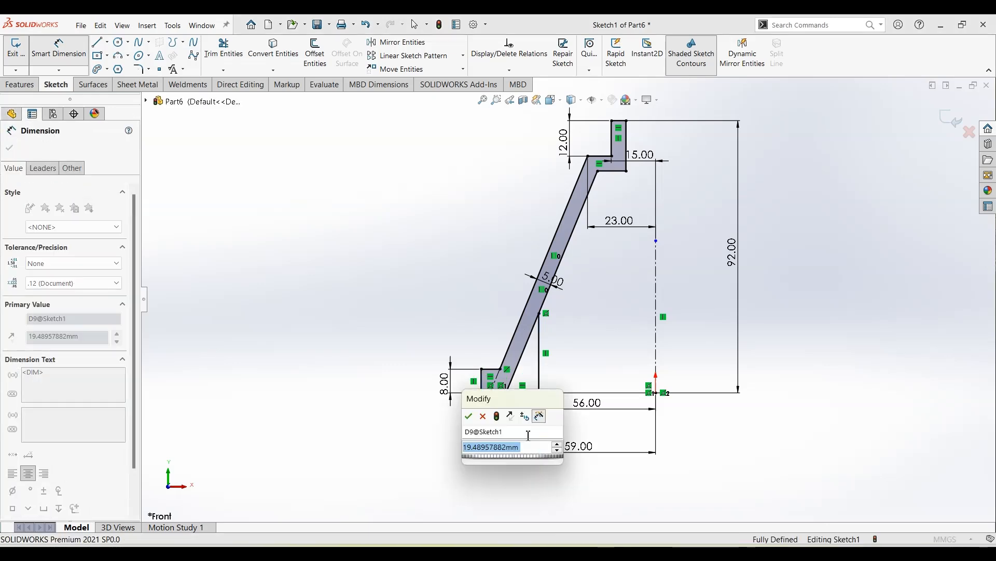
pyautogui.click(528, 439)
pyautogui.press('Return')
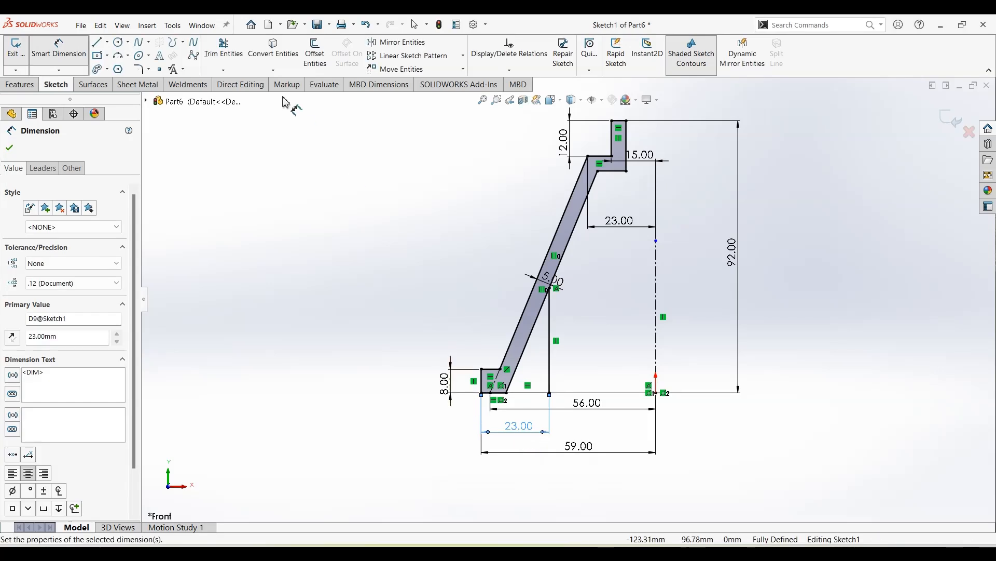
pyautogui.press('Escape')
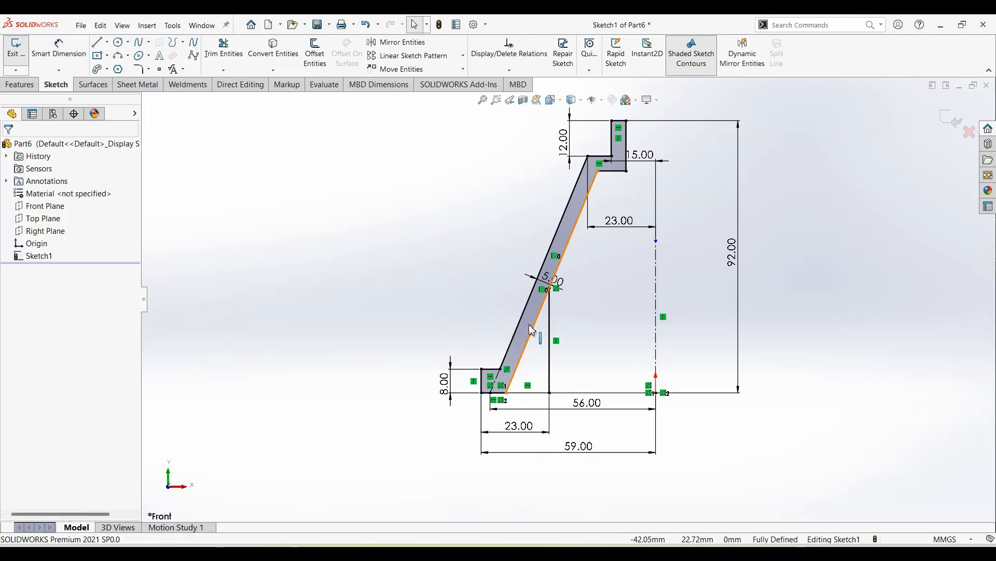
pyautogui.moveTo(530, 326)
pyautogui.mouseDown()
pyautogui.moveTo(535, 340)
pyautogui.moveTo(519, 375)
pyautogui.mouseUp()
pyautogui.click(242, 51)
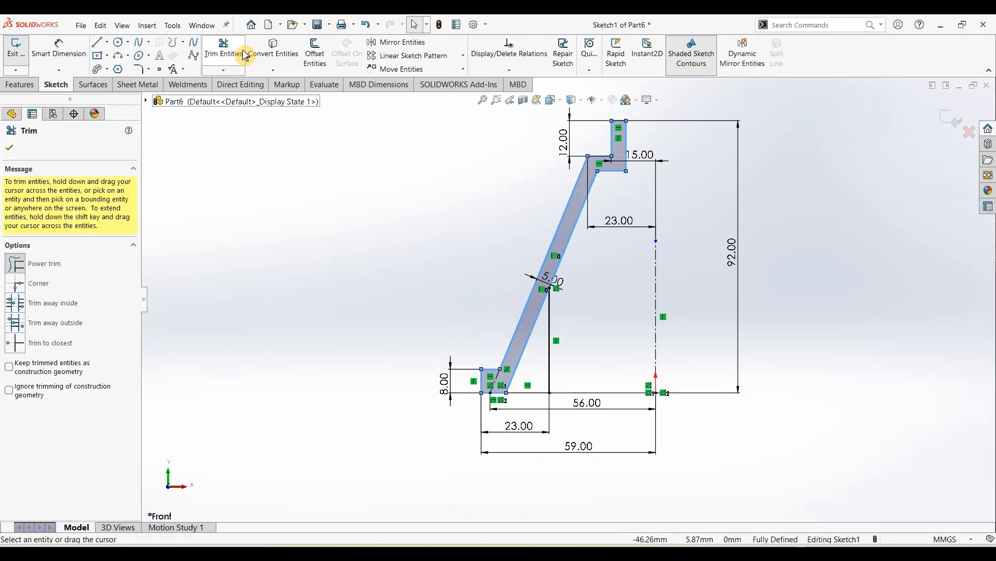
pyautogui.click(243, 53)
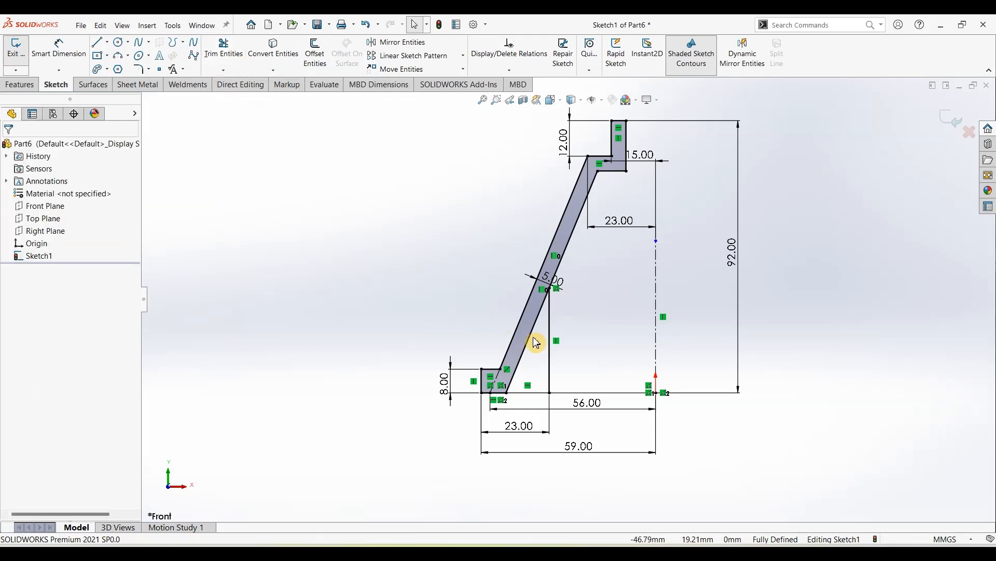
pyautogui.moveTo(530, 333)
pyautogui.mouseDown()
pyautogui.moveTo(543, 355)
pyautogui.moveTo(525, 352)
pyautogui.mouseUp()
pyautogui.click(247, 157)
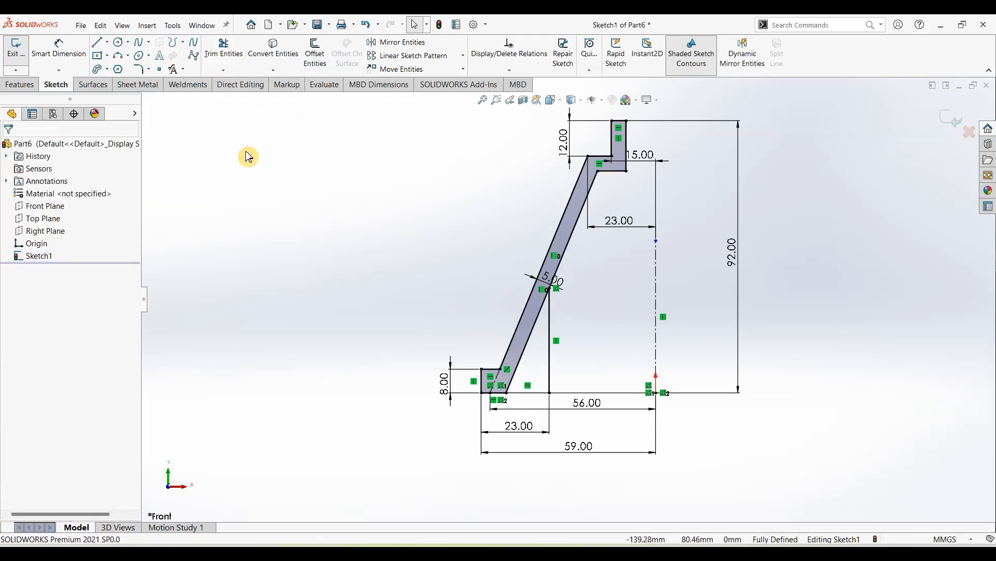
# Step: Trim away the lower part of the wall's inner slanted line, between the vertical line and the base
pyautogui.click(223, 47)
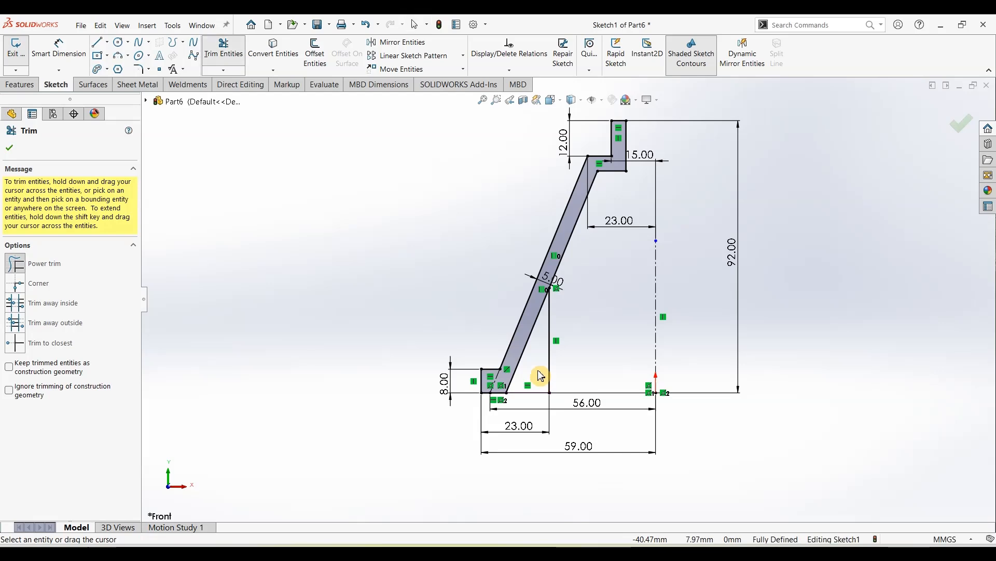
pyautogui.moveTo(541, 376); pyautogui.dragTo(529, 329)
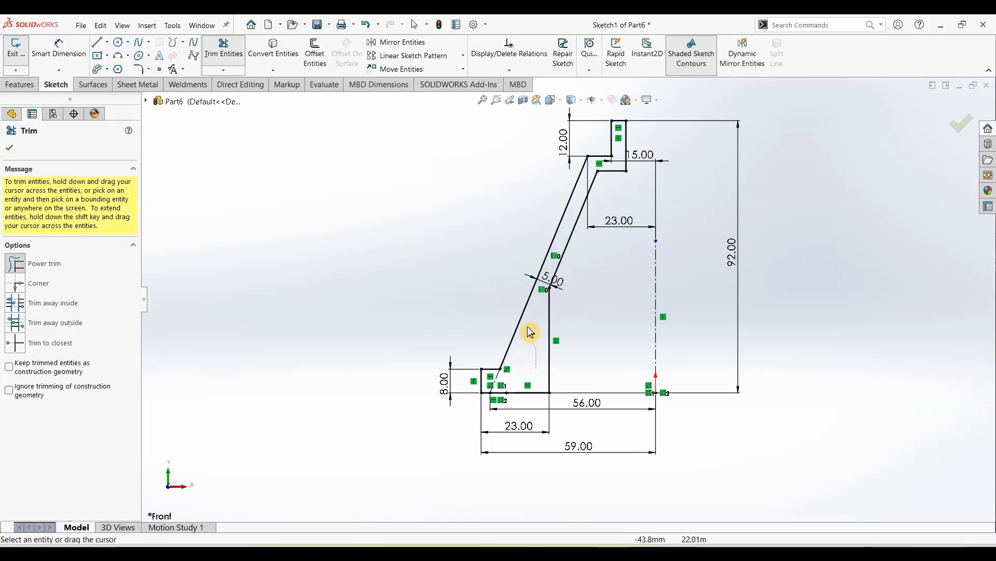
pyautogui.click(10, 149)
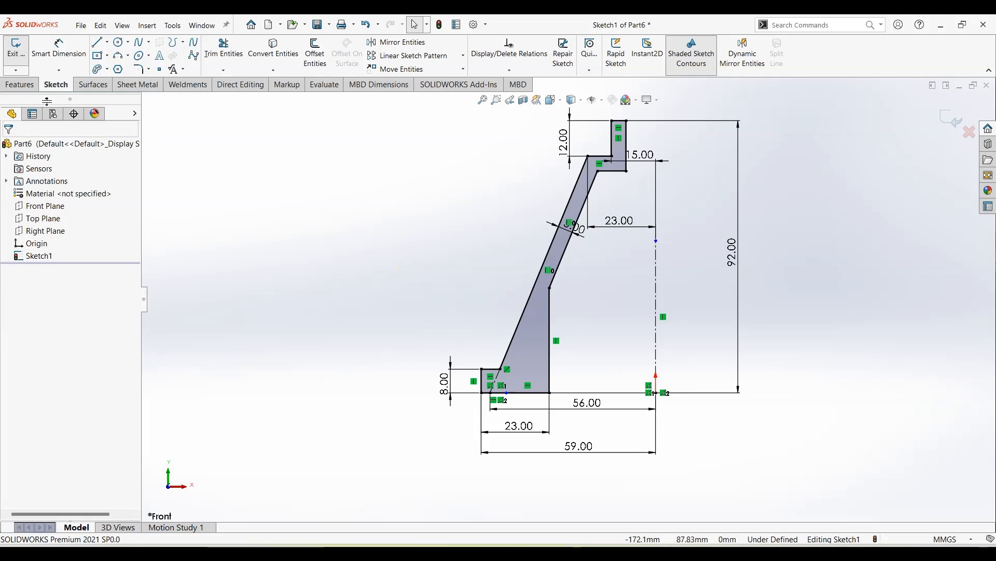
# Step: Revolve the profile 360° about the vertical centerline into a solid boss
pyautogui.click(29, 88)
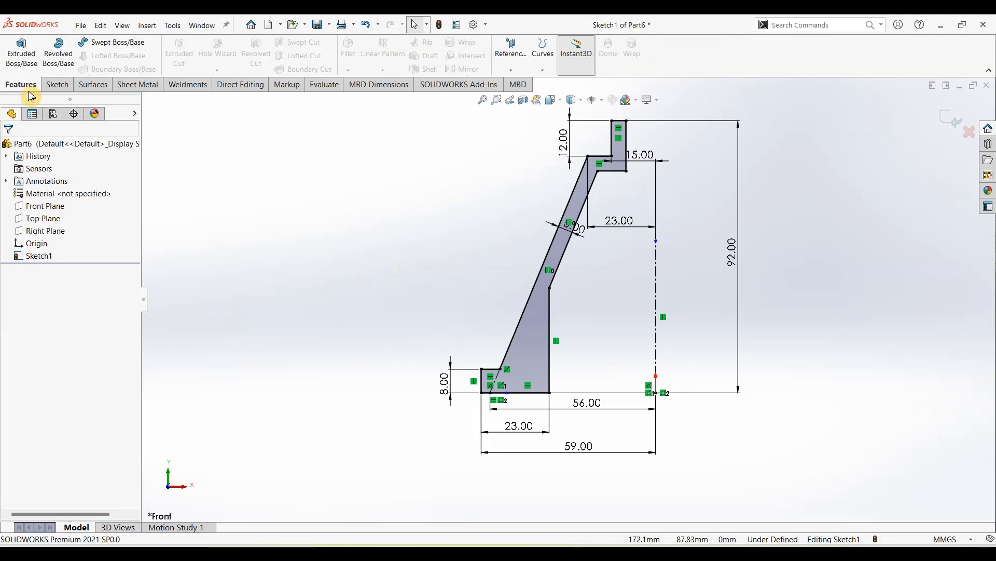
pyautogui.click(58, 53)
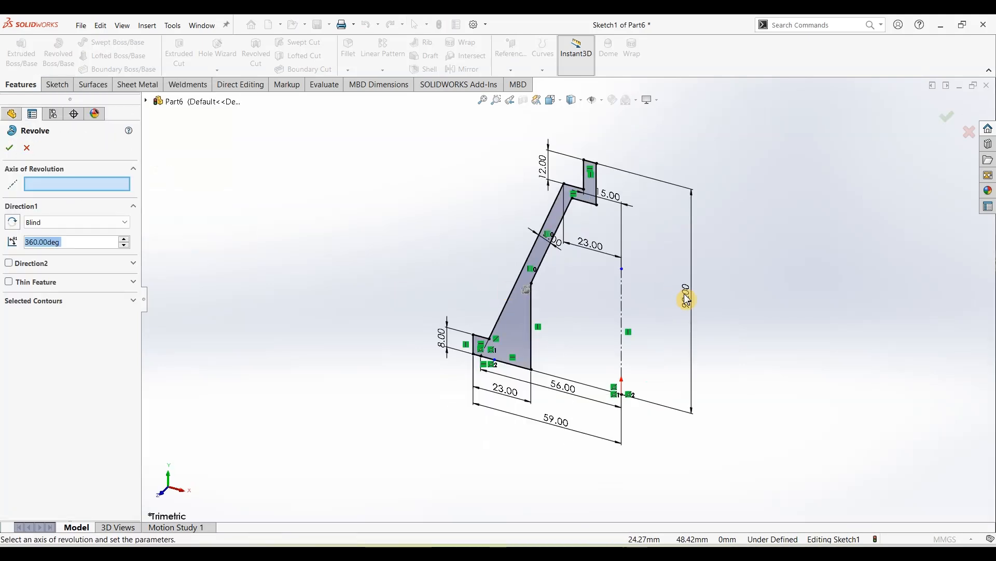
pyautogui.click(622, 330)
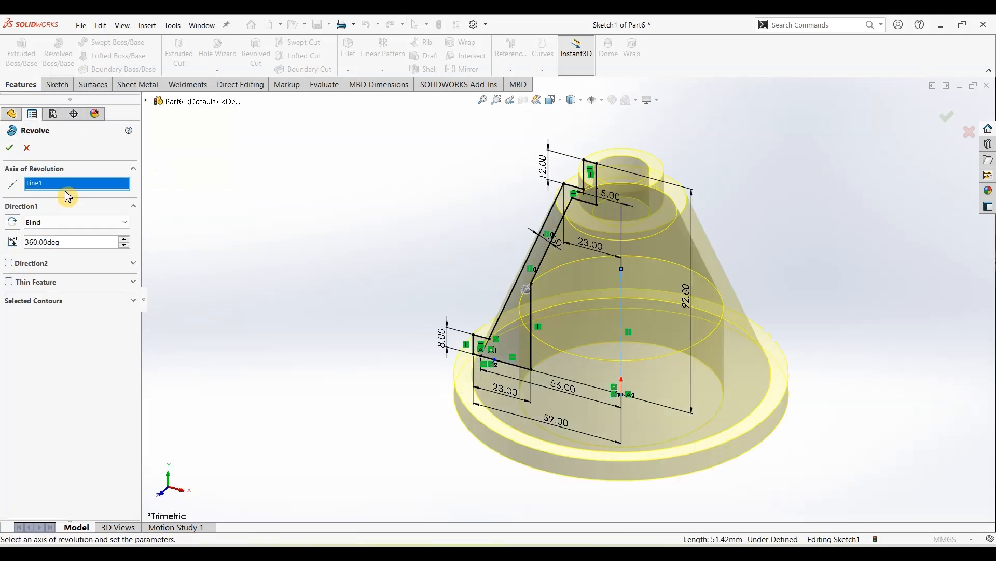
pyautogui.click(9, 148)
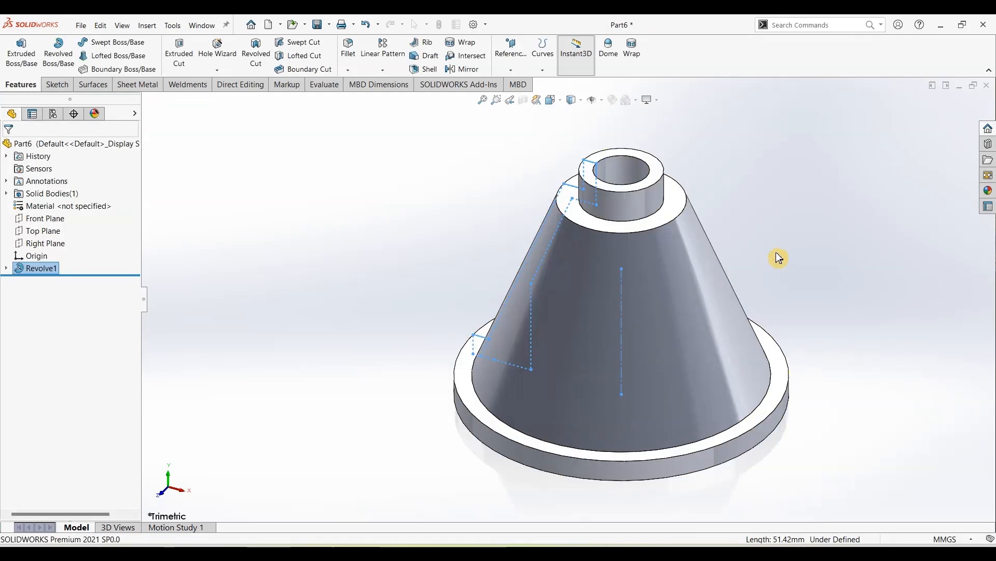
# Step: Start a new sketch on the flange's upper ring face
pyautogui.moveTo(334, 385); pyautogui.dragTo(369, 381, button='middle')
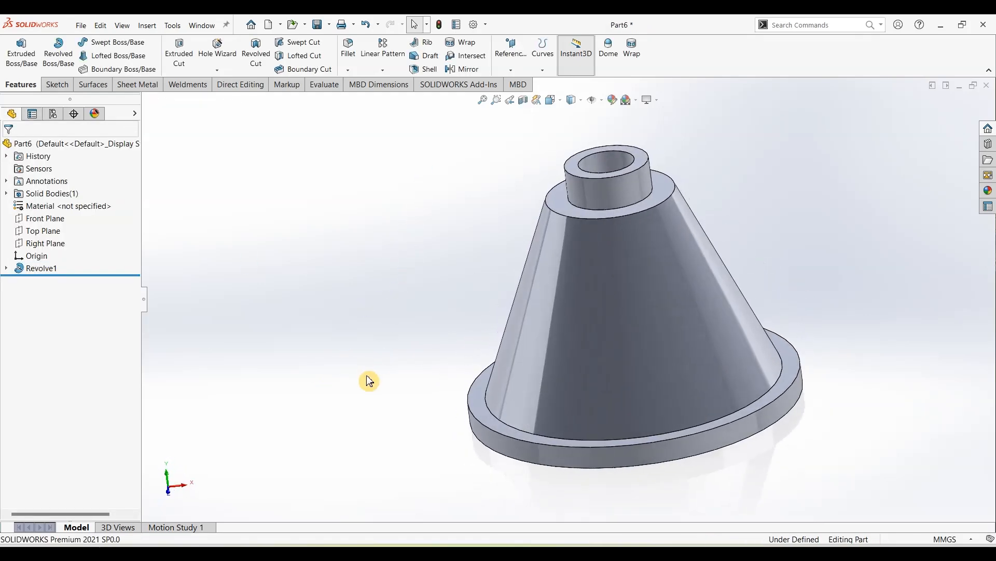
pyautogui.hotkey('ctrl', '7')
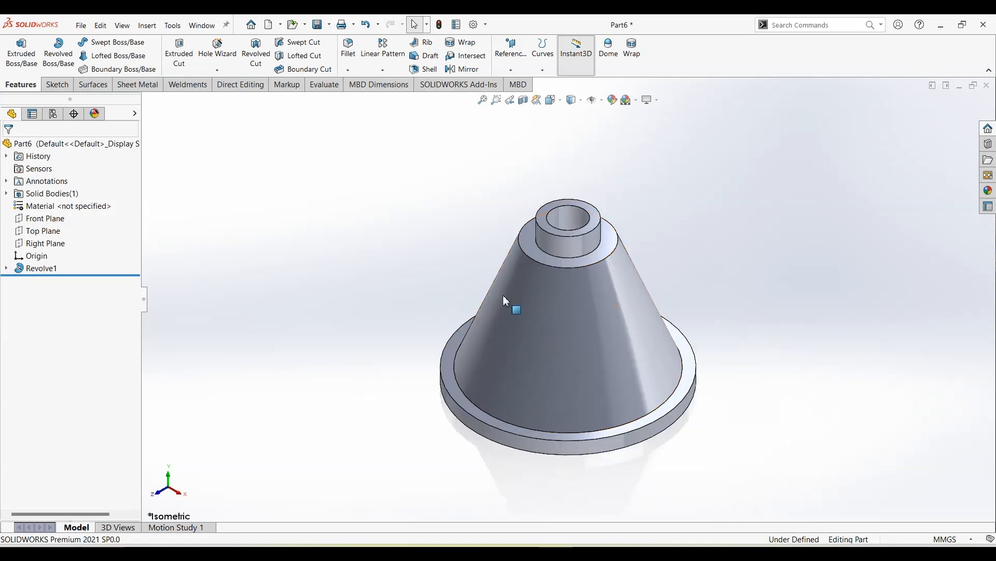
pyautogui.click(454, 345)
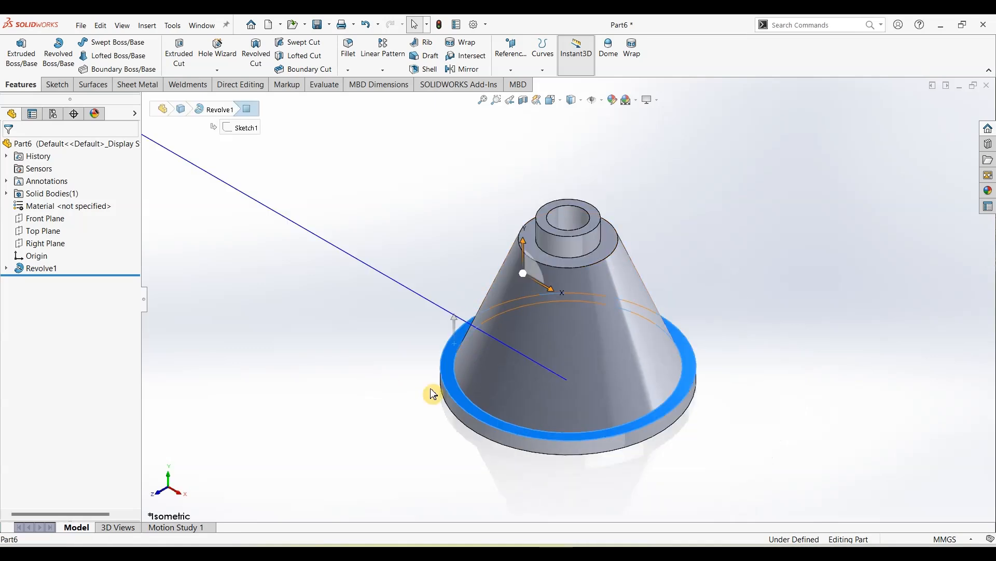
pyautogui.moveTo(434, 394)
pyautogui.mouseDown(button='middle')
pyautogui.moveTo(405, 411)
pyautogui.moveTo(434, 410)
pyautogui.mouseUp(button='middle')
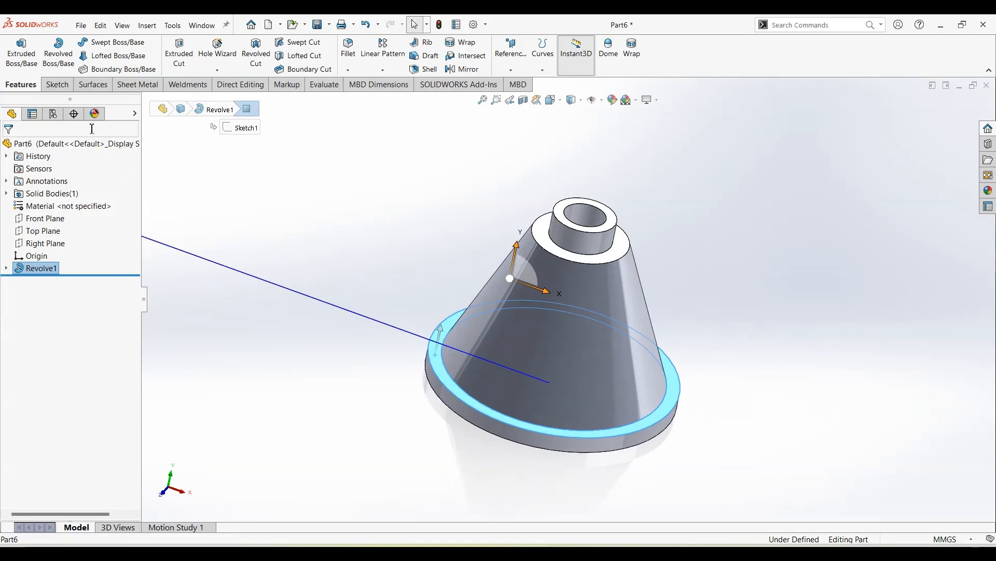
pyautogui.click(57, 84)
pyautogui.click(15, 49)
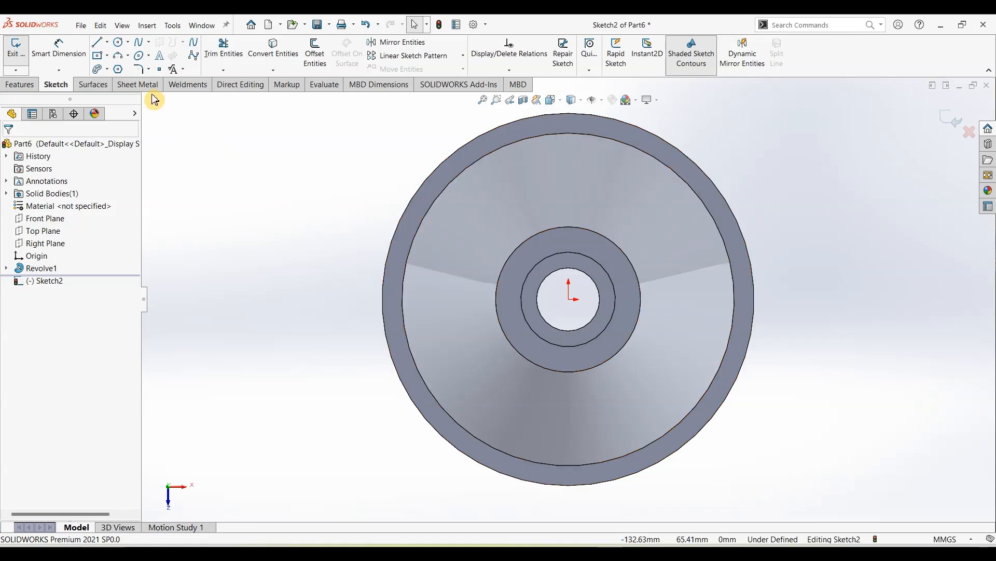
# Step: Draw two perpendicular lines, about 34 mm and 41 mm long, forming a V across the flange with its vertex level with the origin
pyautogui.click(97, 42)
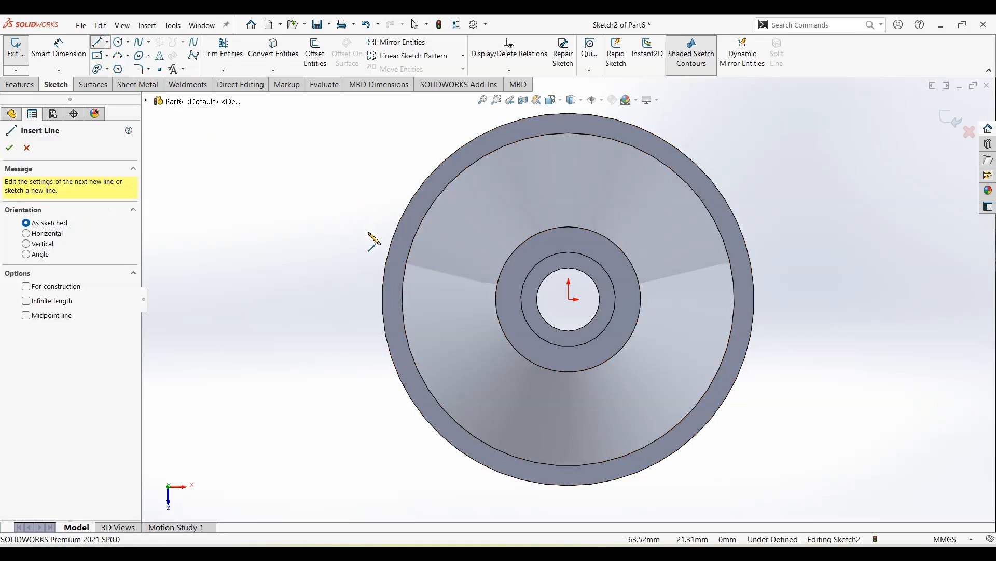
pyautogui.click(367, 232)
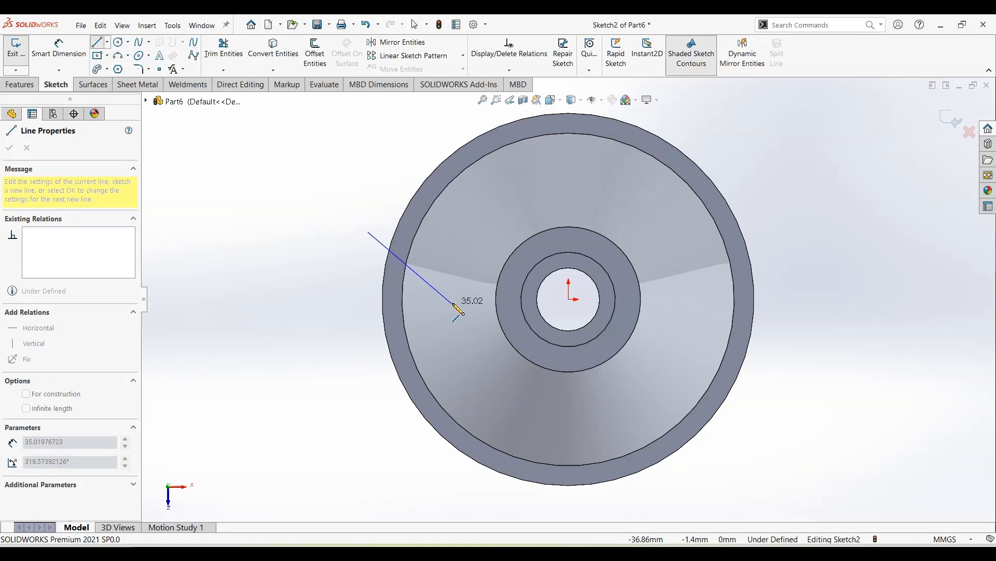
pyautogui.click(452, 299)
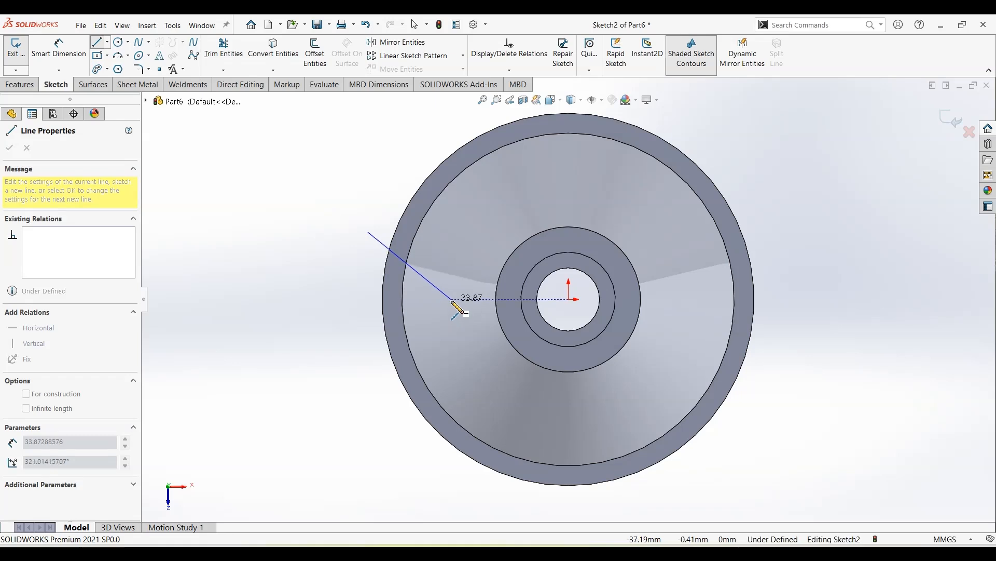
pyautogui.click(371, 400)
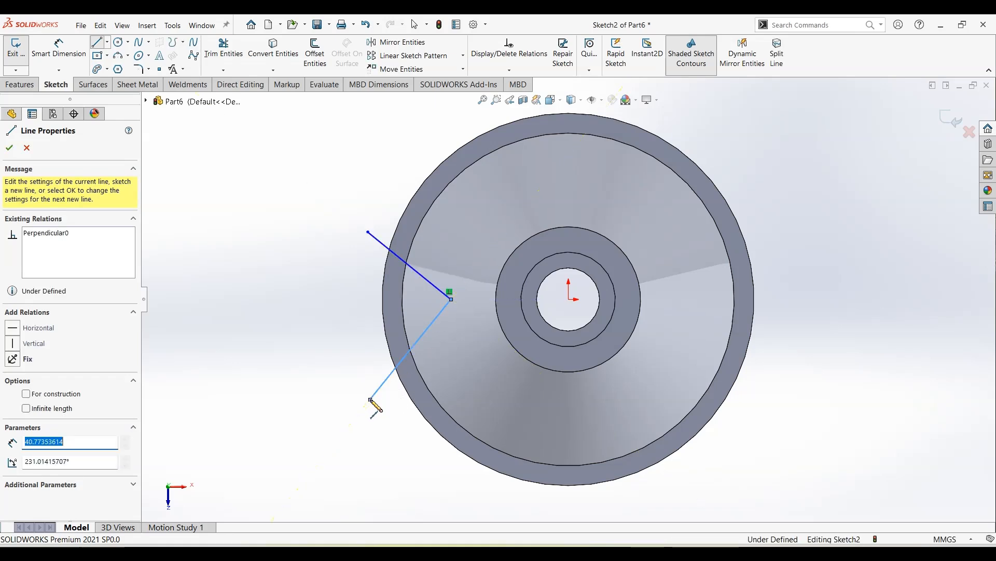
pyautogui.press('Escape')
pyautogui.click(59, 48)
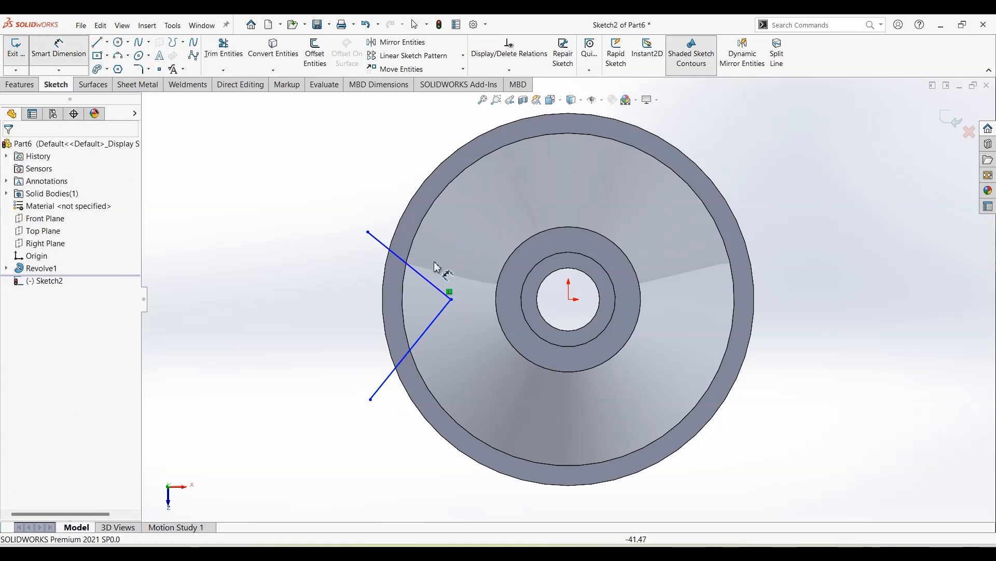
pyautogui.click(426, 278)
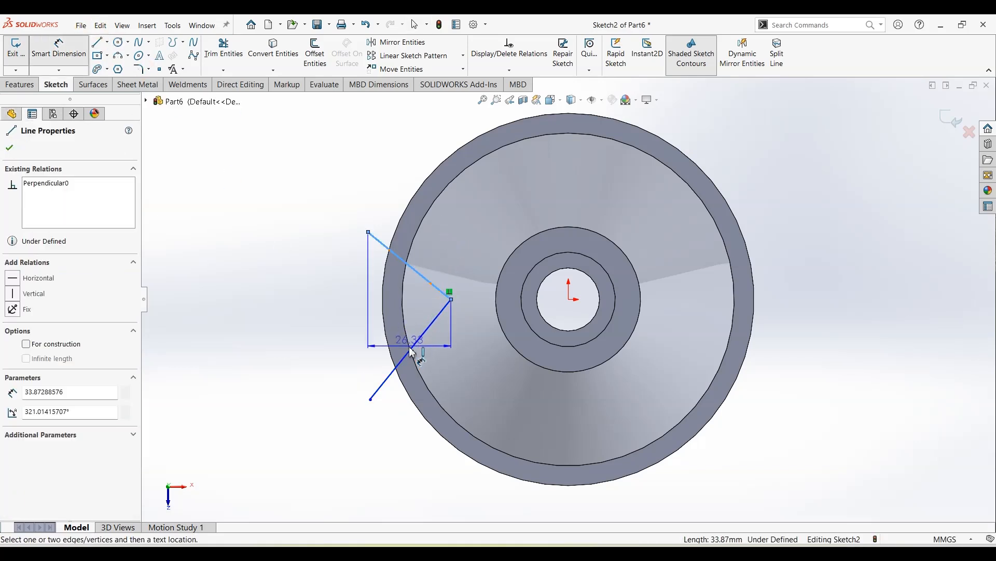
pyautogui.click(411, 352)
pyautogui.click(346, 317)
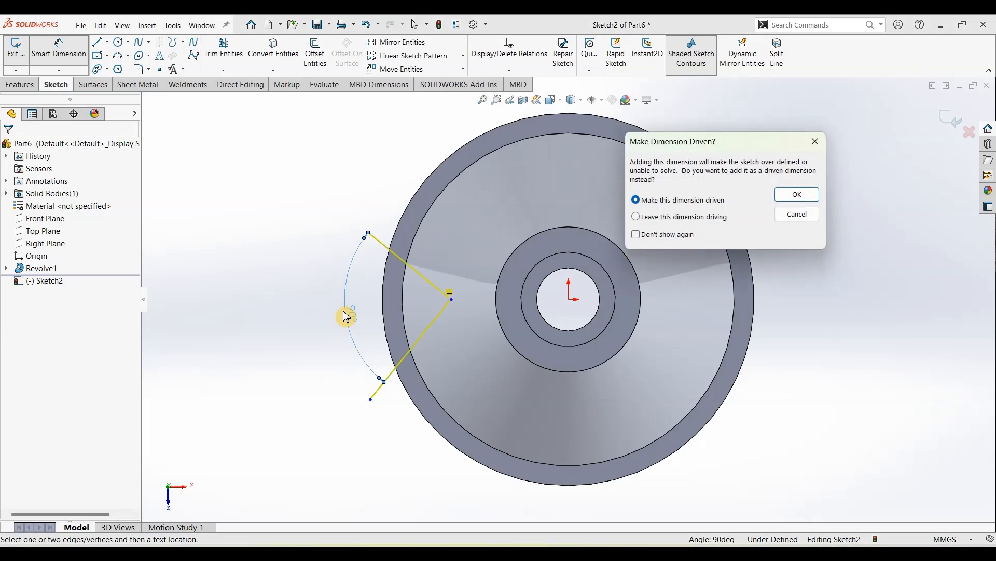
pyautogui.click(795, 215)
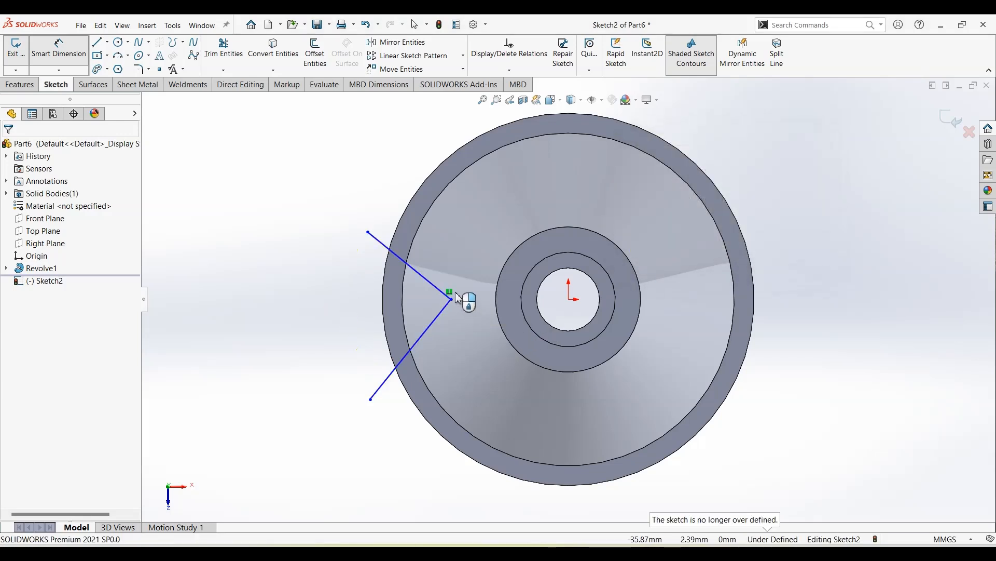
pyautogui.press('Escape')
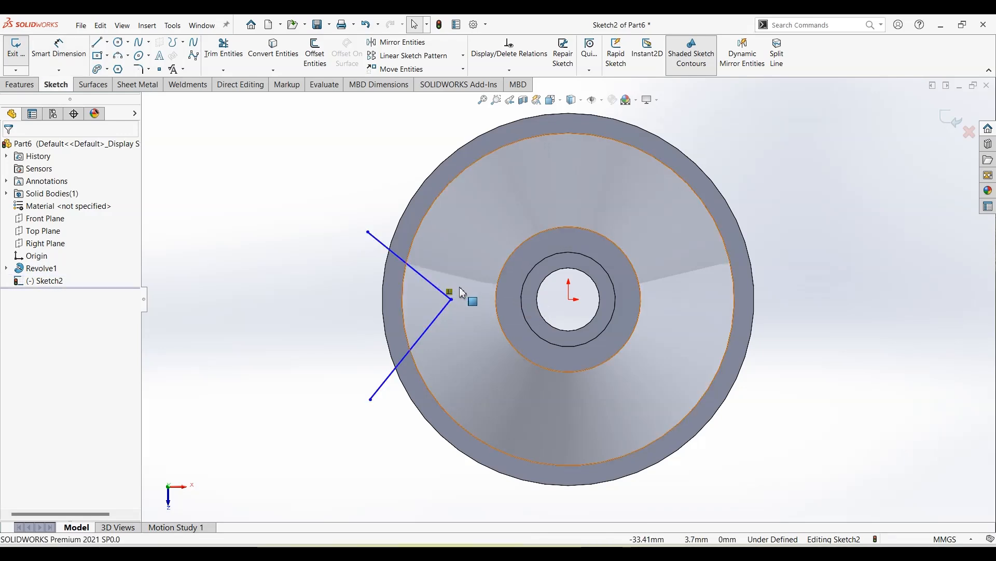
# Step: Remove the perpendicular relation between the V's two lines and dimension the angle between them as 72°
pyautogui.click(450, 293)
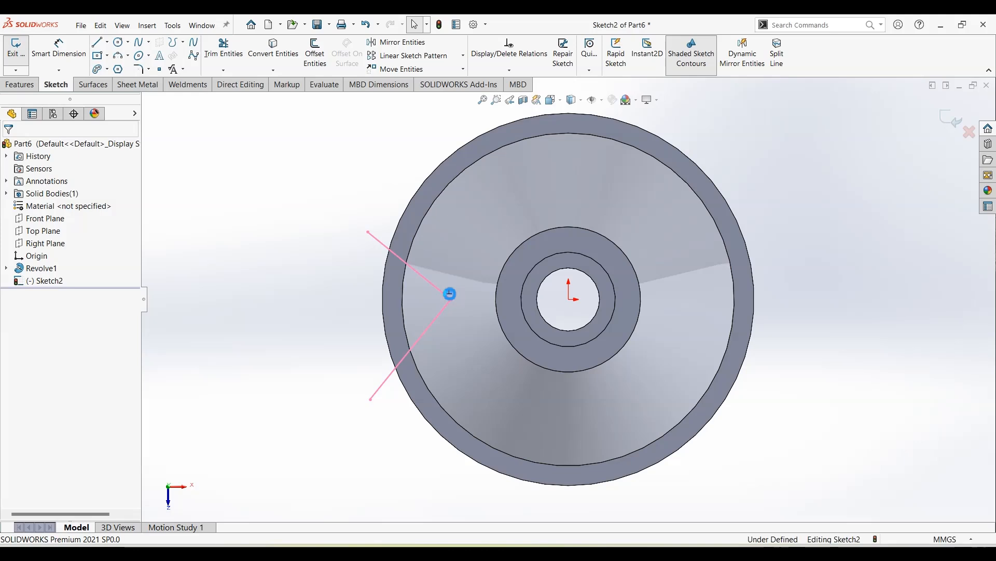
pyautogui.hotkey('ctrl', 'z')
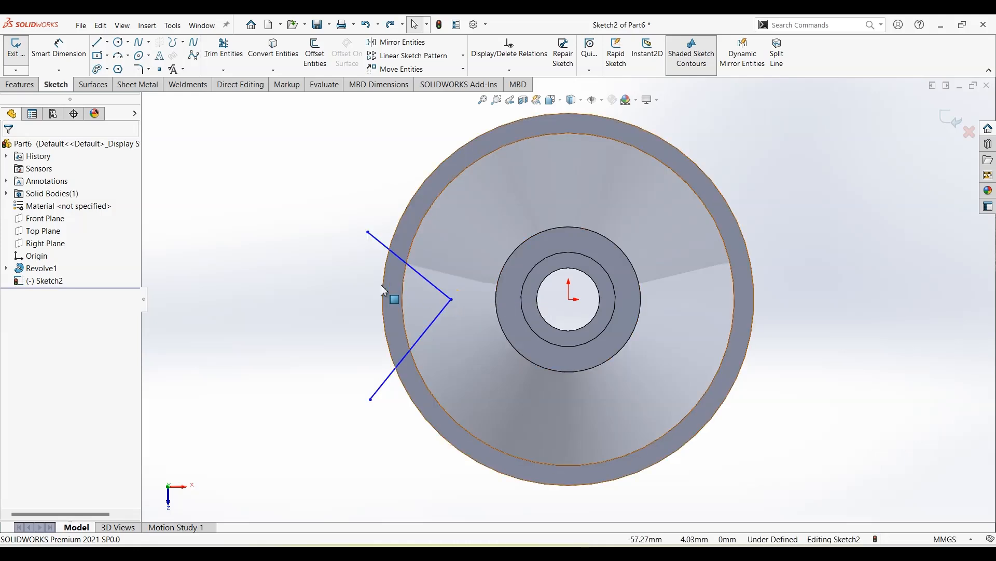
pyautogui.click(59, 47)
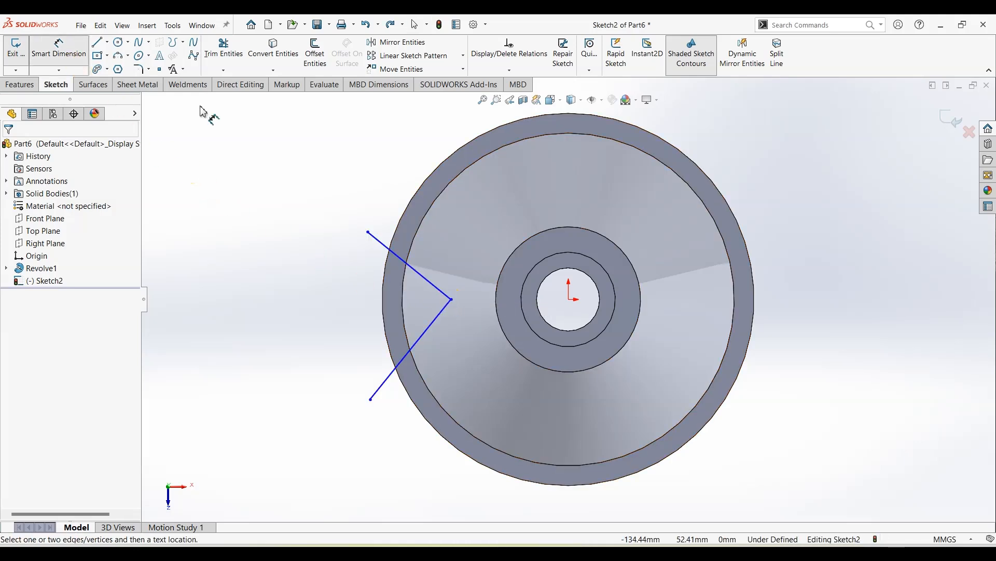
pyautogui.click(444, 303)
pyautogui.click(438, 317)
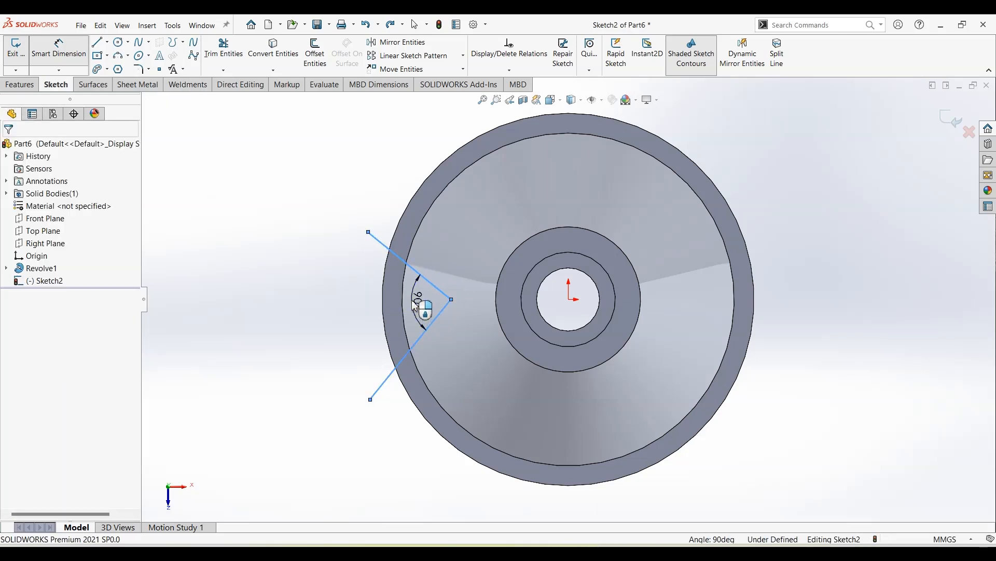
pyautogui.click(415, 305)
pyautogui.click(415, 306)
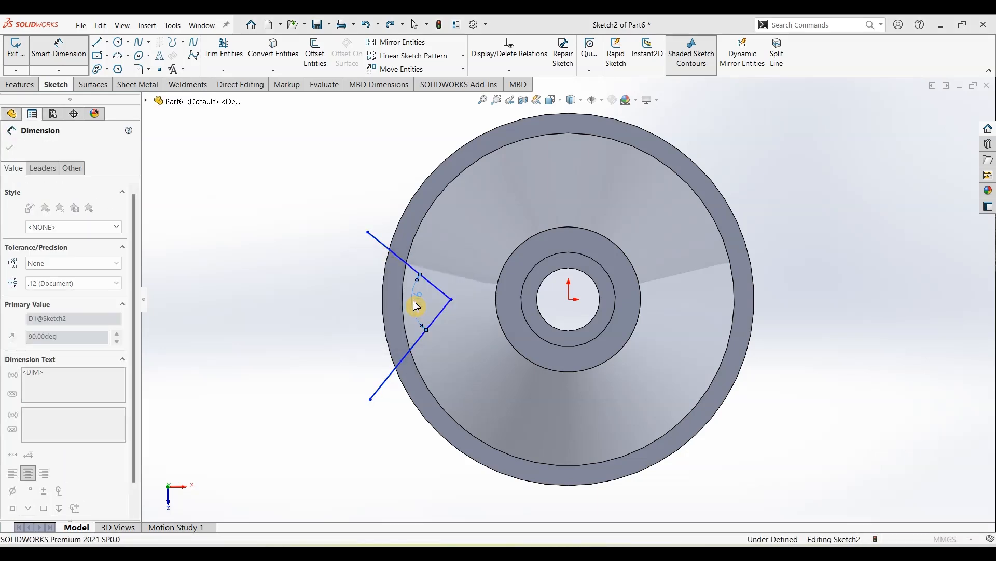
pyautogui.press('Escape')
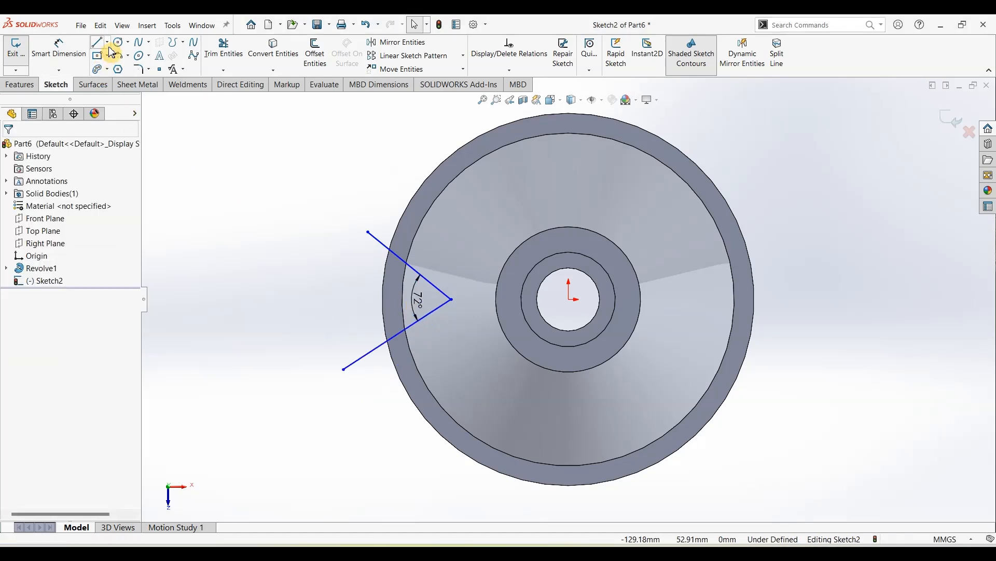
# Step: Draw a horizontal centerline from the V's vertex to the origin
pyautogui.click(106, 42)
pyautogui.click(106, 69)
pyautogui.click(451, 299)
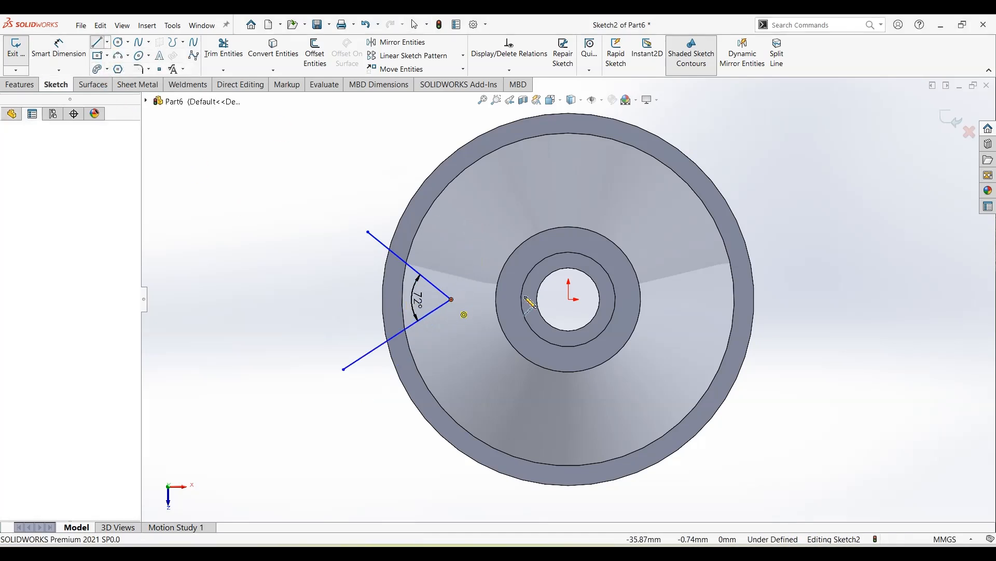
pyautogui.doubleClick(569, 299)
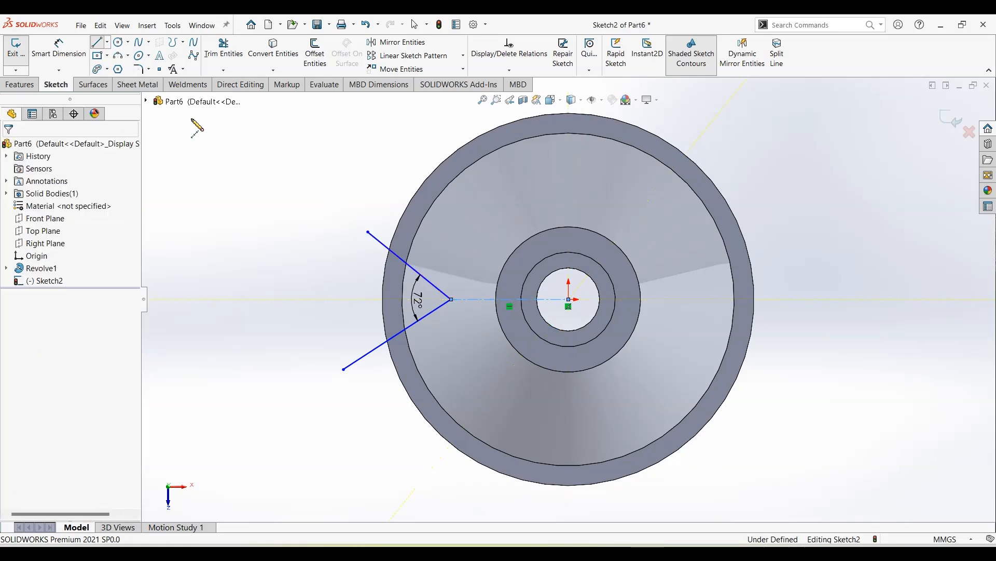
pyautogui.press('Escape')
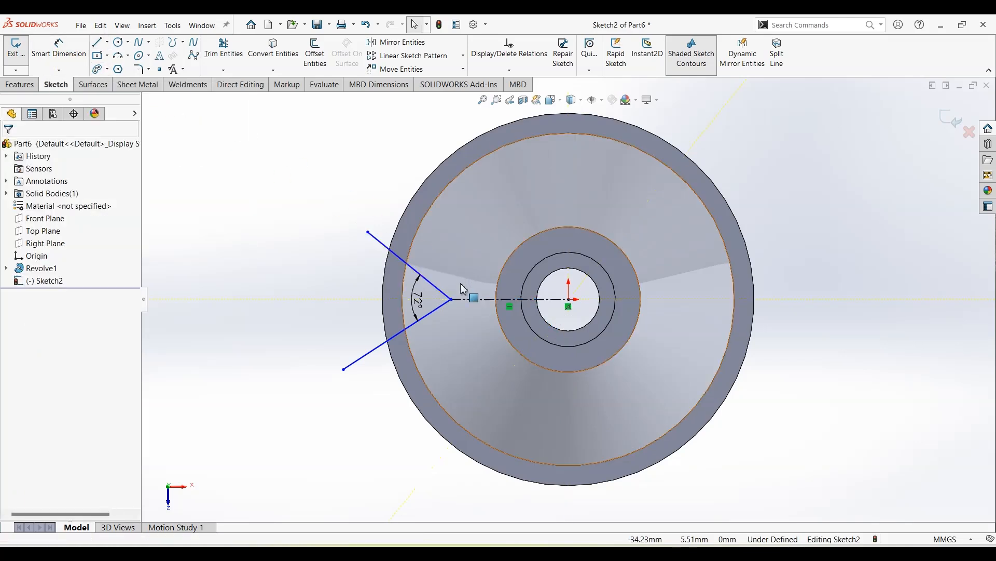
# Step: Make the V's two lines symmetric about the horizontal centerline
pyautogui.click(439, 290)
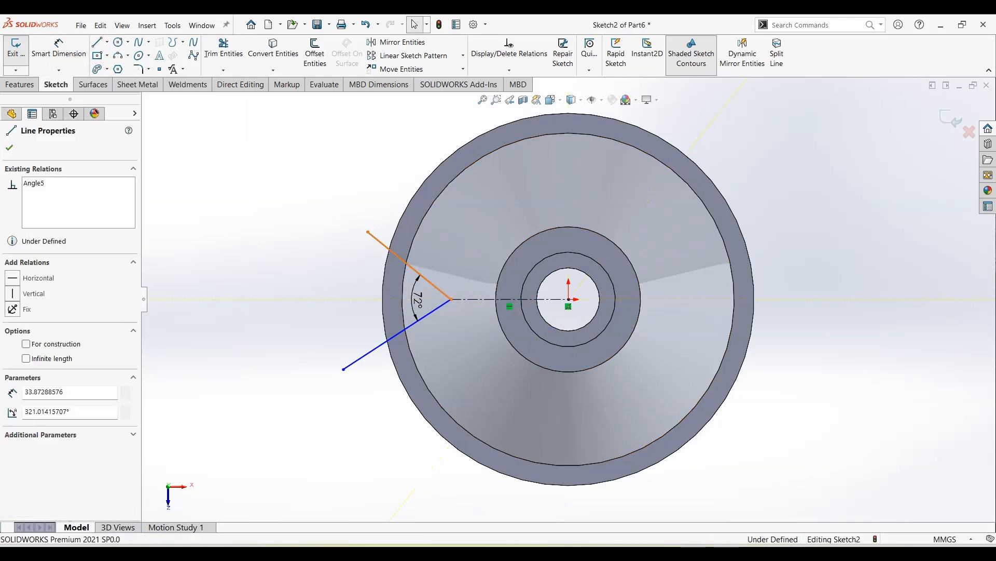
pyautogui.keyDown('ctrl'); pyautogui.click(435, 309); pyautogui.keyUp('ctrl')
pyautogui.keyDown('ctrl'); pyautogui.click(471, 301); pyautogui.keyUp('ctrl')
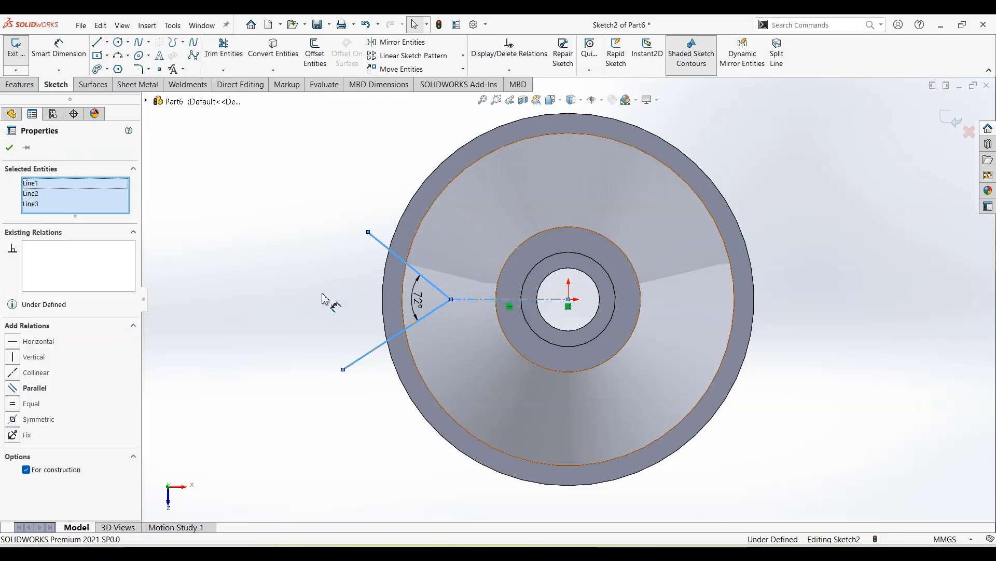
pyautogui.click(14, 420)
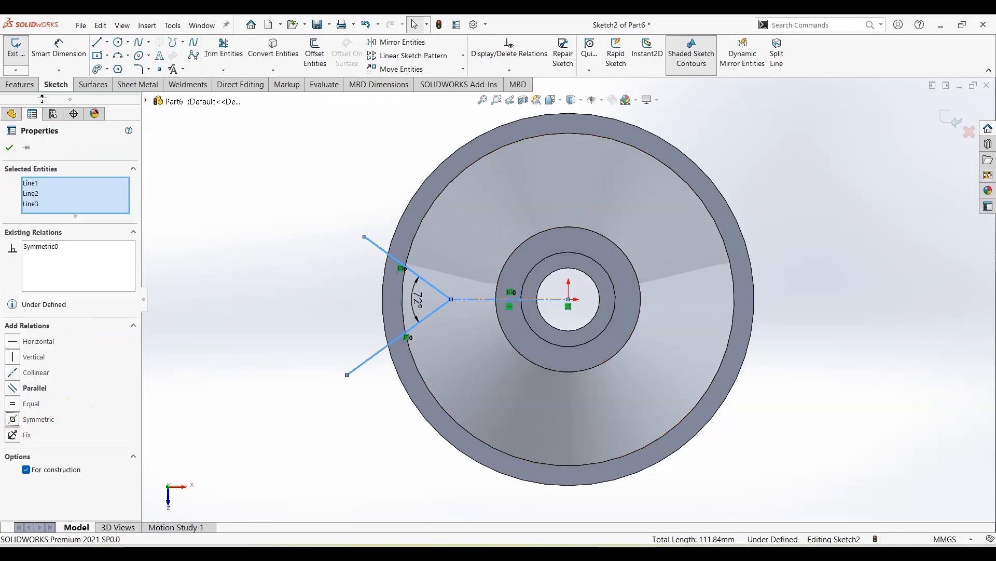
pyautogui.click(11, 148)
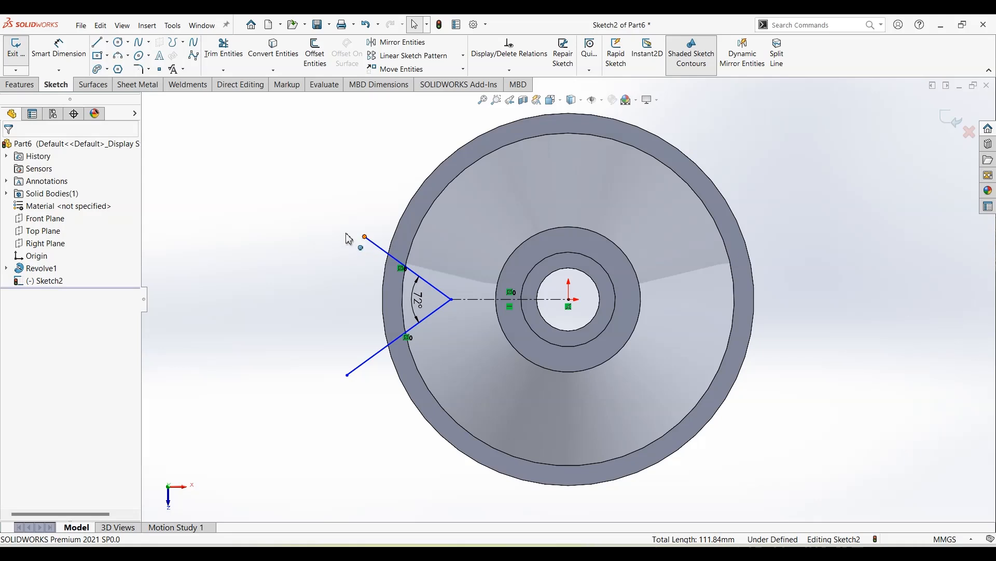
# Step: Shift the V slightly outward and dimension the centerline from its vertex to the origin as 50 mm
pyautogui.moveTo(364, 237)
pyautogui.mouseDown()
pyautogui.moveTo(330, 283)
pyautogui.moveTo(356, 256)
pyautogui.moveTo(352, 233)
pyautogui.mouseUp()
pyautogui.press('d')
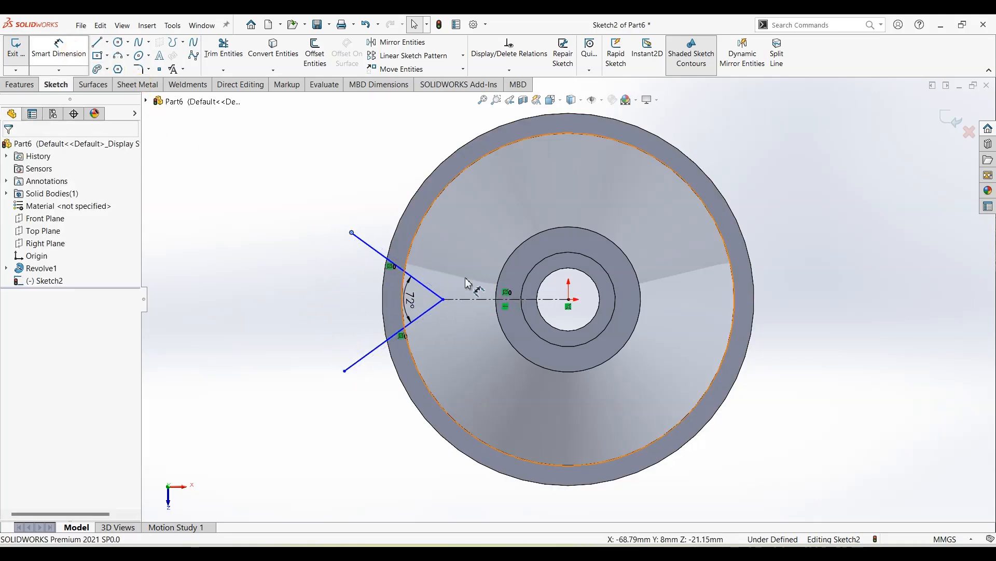
pyautogui.click(483, 309)
pyautogui.click(500, 393)
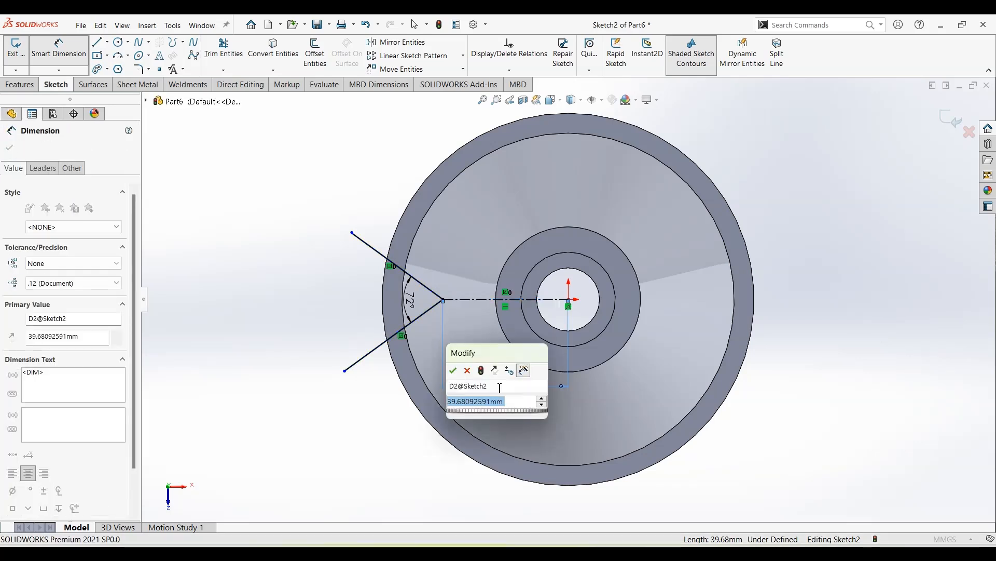
pyautogui.write('50')
pyautogui.press('Return')
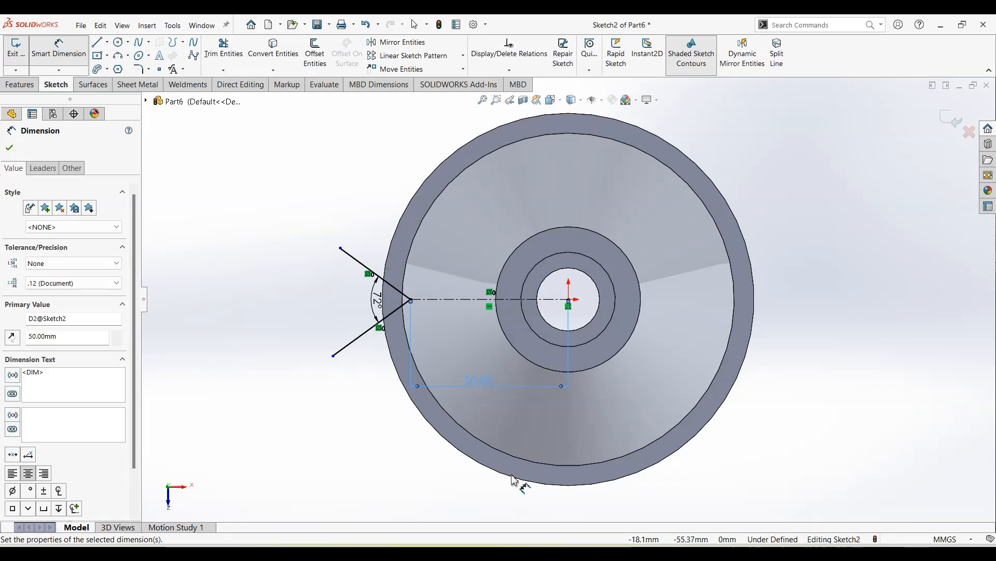
# Step: Check the notch's radius and center distance in the Part 311 PDF drawing and return to the sketch
pyautogui.hotkey('alt', 'Tab')
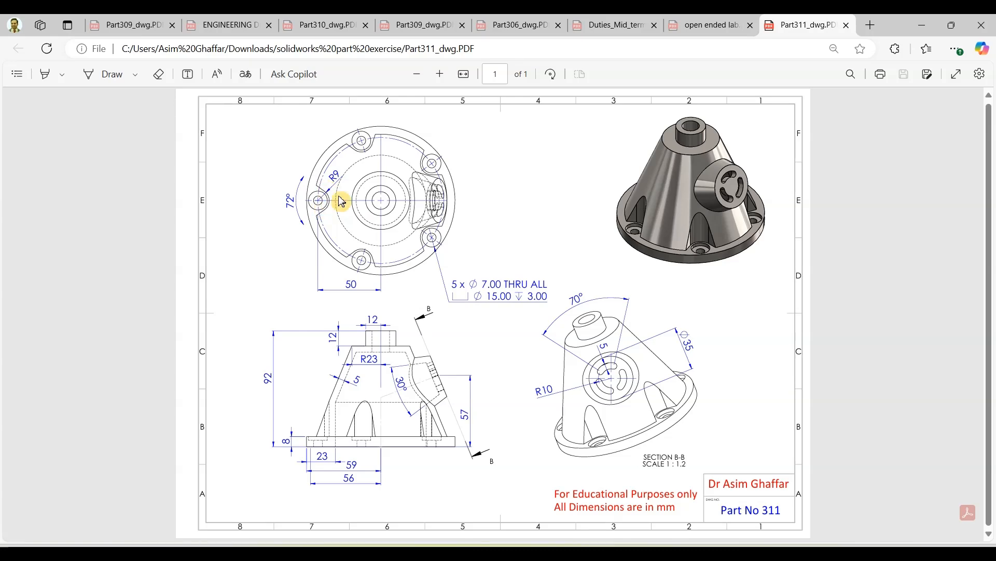
pyautogui.click(937, 30)
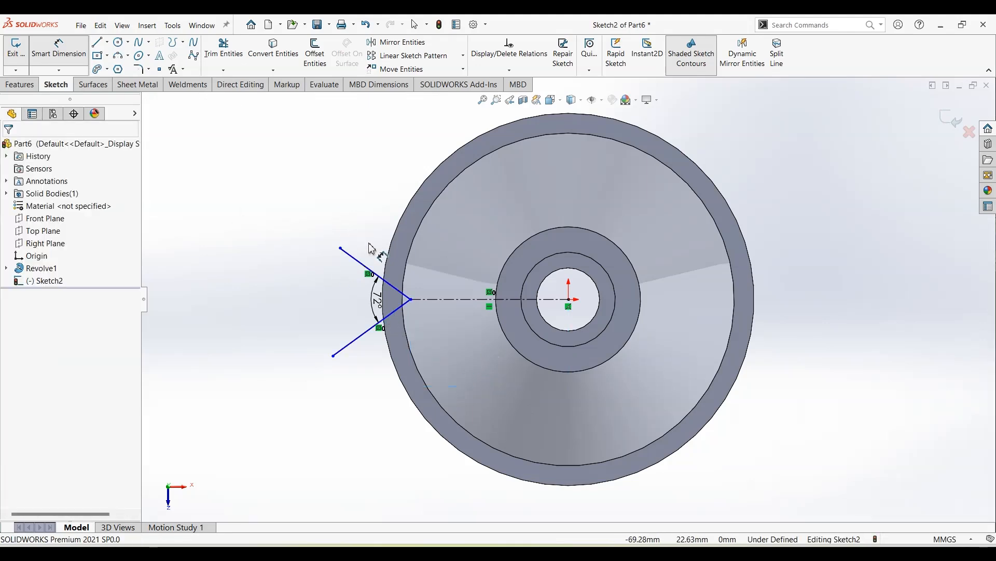
pyautogui.click(413, 300)
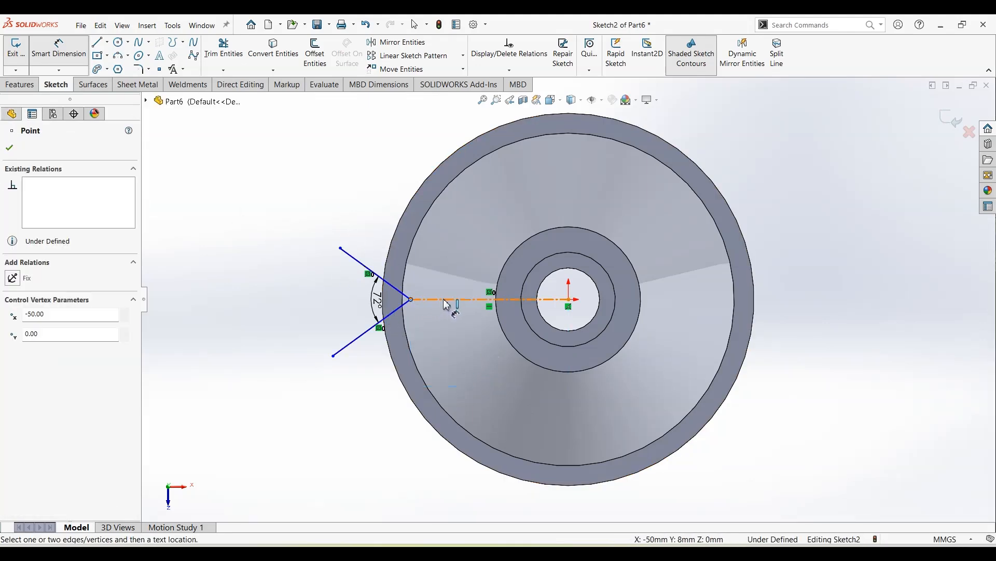
pyautogui.press('Escape')
# Step: Move the V's vertex along the centerline toward the origin and round it with a 9 mm sketch fillet
pyautogui.moveTo(411, 299); pyautogui.dragTo(448, 300)
pyautogui.click(141, 71)
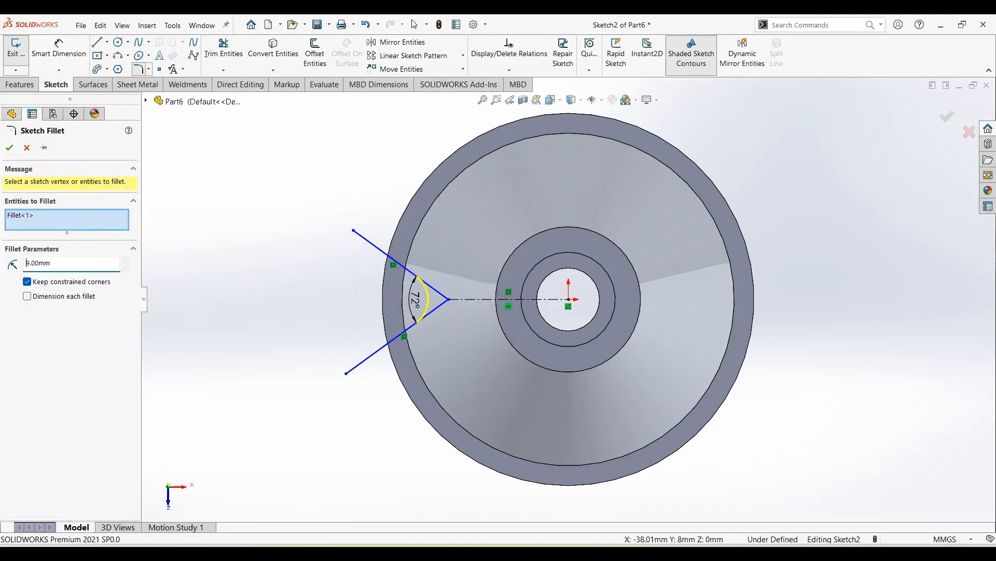
pyautogui.click(9, 148)
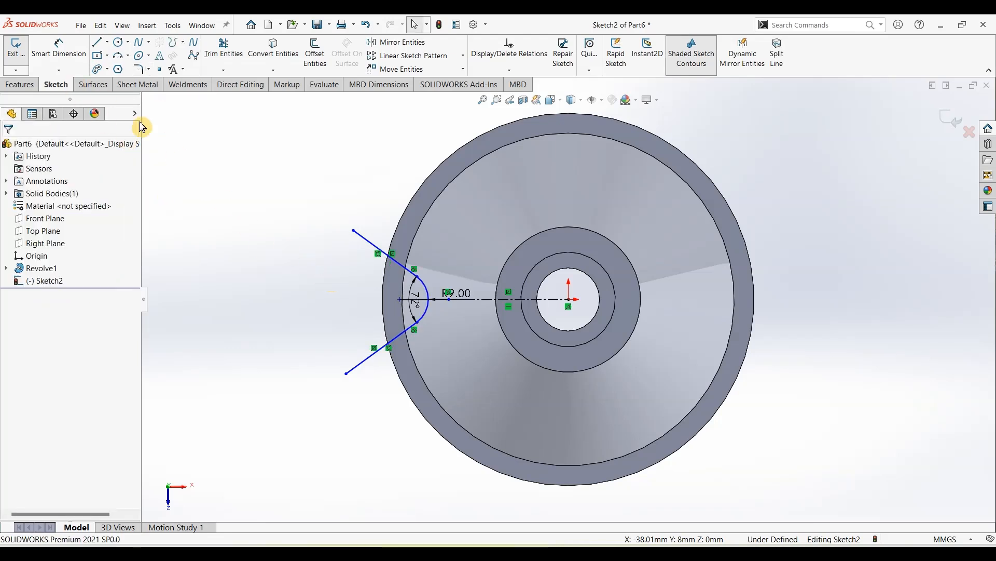
# Step: Dimension the distance from the fillet arc's center to the origin as 50 mm
pyautogui.click(58, 49)
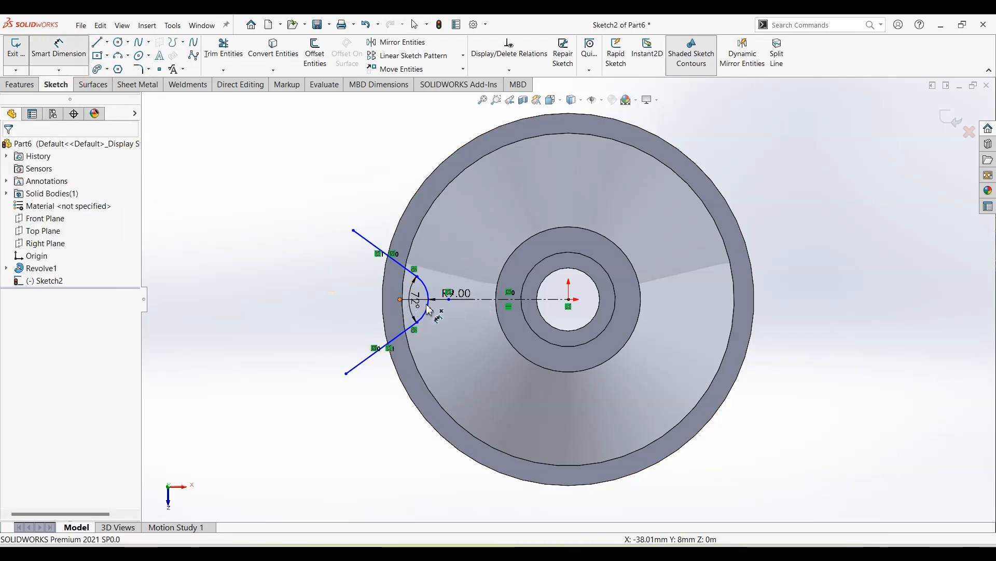
pyautogui.click(401, 300)
pyautogui.click(569, 300)
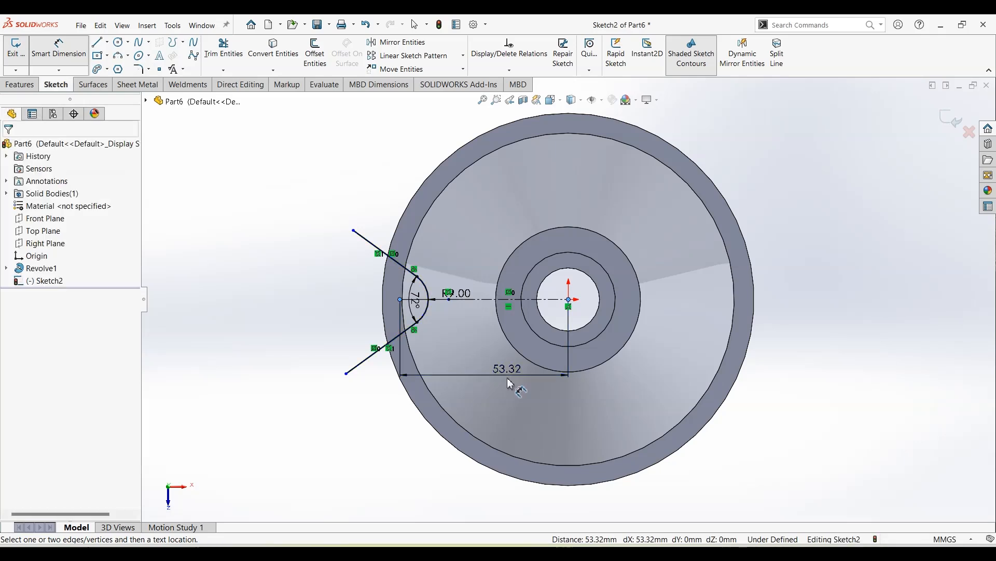
pyautogui.click(507, 378)
pyautogui.write('50')
pyautogui.press('Return')
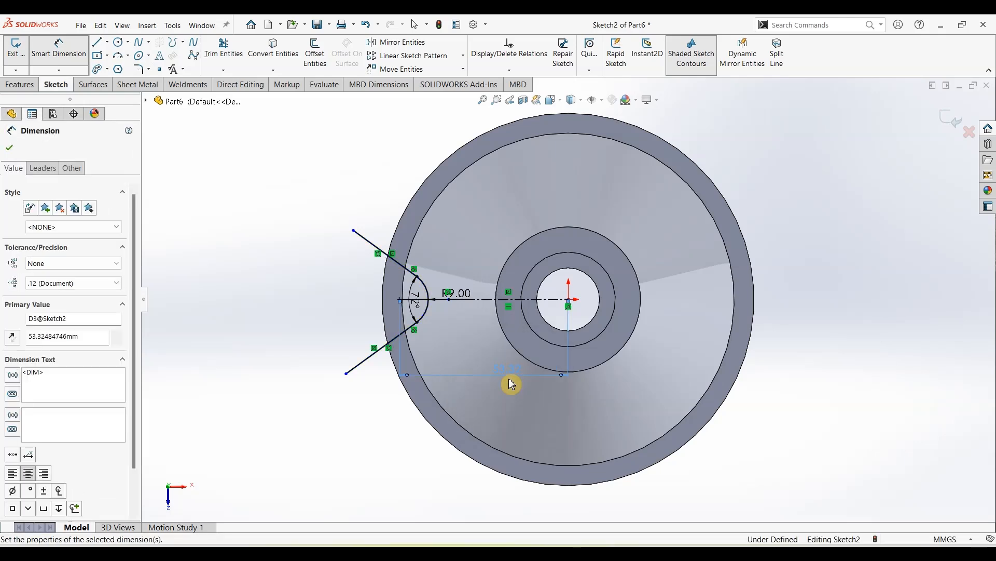
# Step: Close the notch profile outside the flange with a line about 47 mm long joining the V's two open ends
pyautogui.click(97, 42)
pyautogui.click(364, 231)
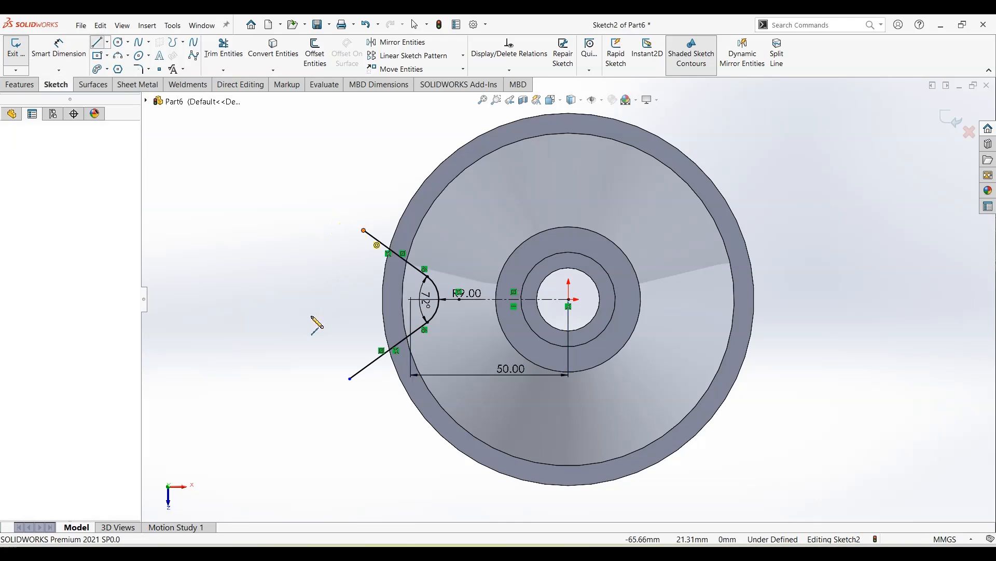
pyautogui.click(349, 378)
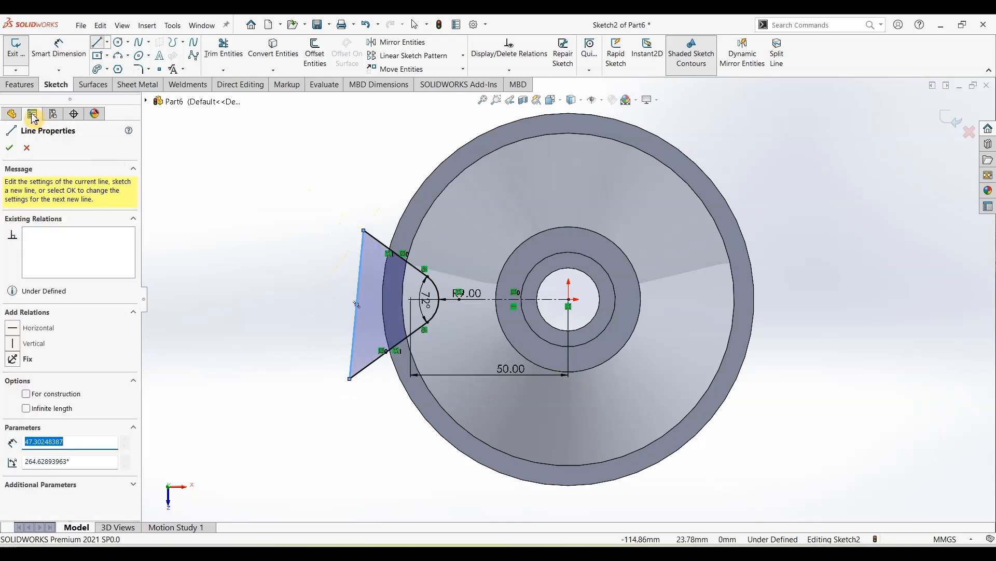
pyautogui.click(10, 148)
# Step: Extrude-cut the closed notch profile upward from the flange's ring face into the conical wall
pyautogui.click(20, 84)
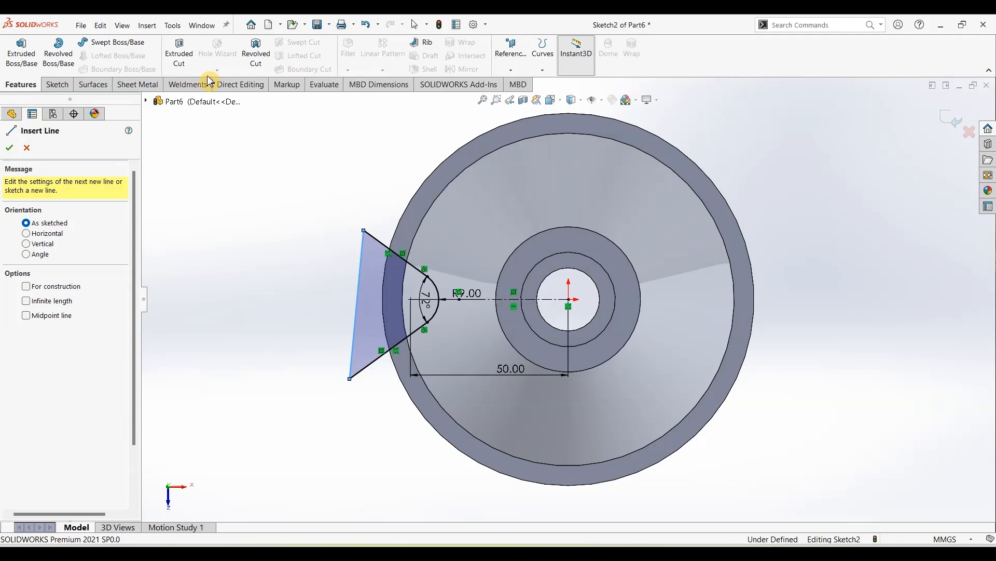
pyautogui.click(179, 52)
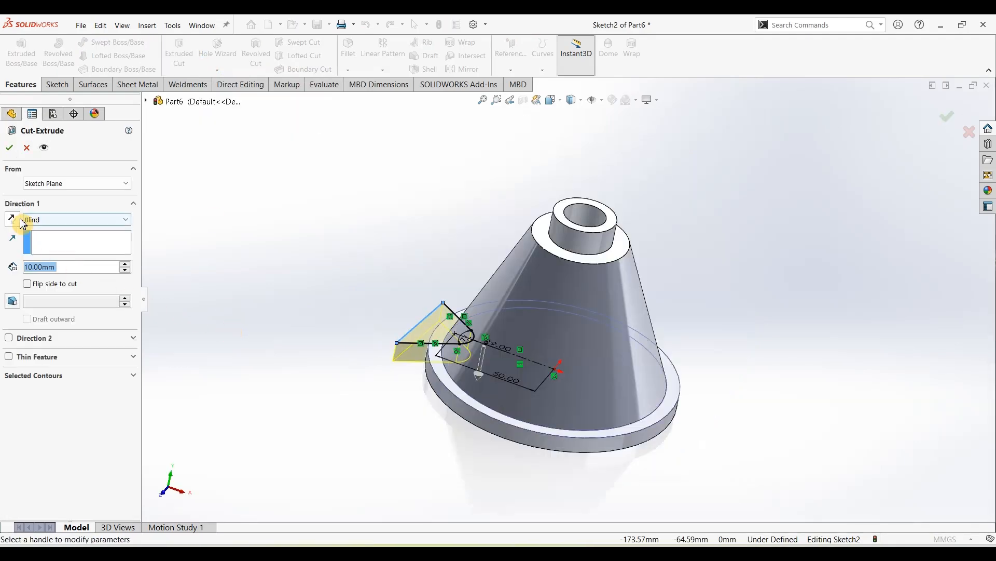
pyautogui.click(45, 226)
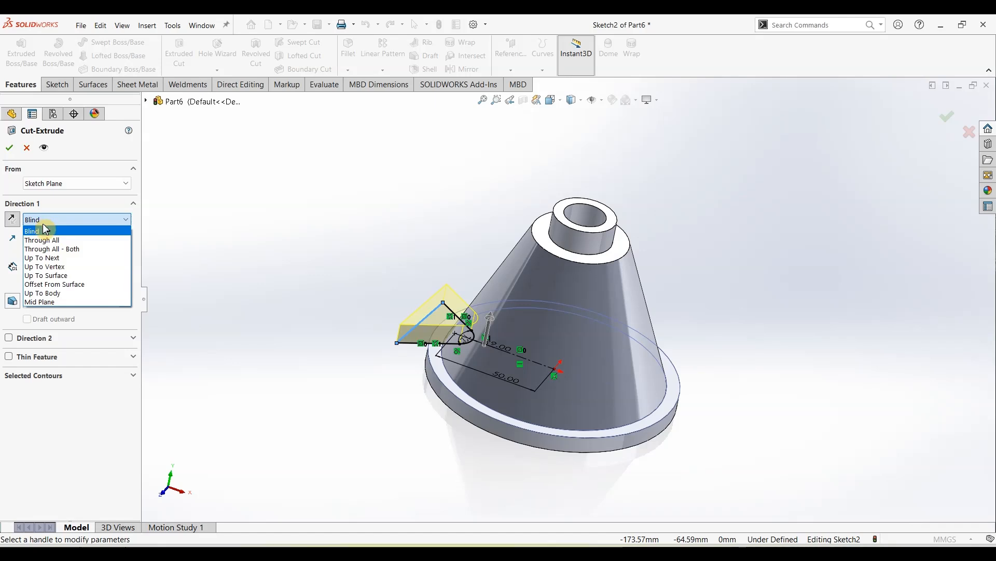
pyautogui.click(10, 148)
pyautogui.click(309, 274)
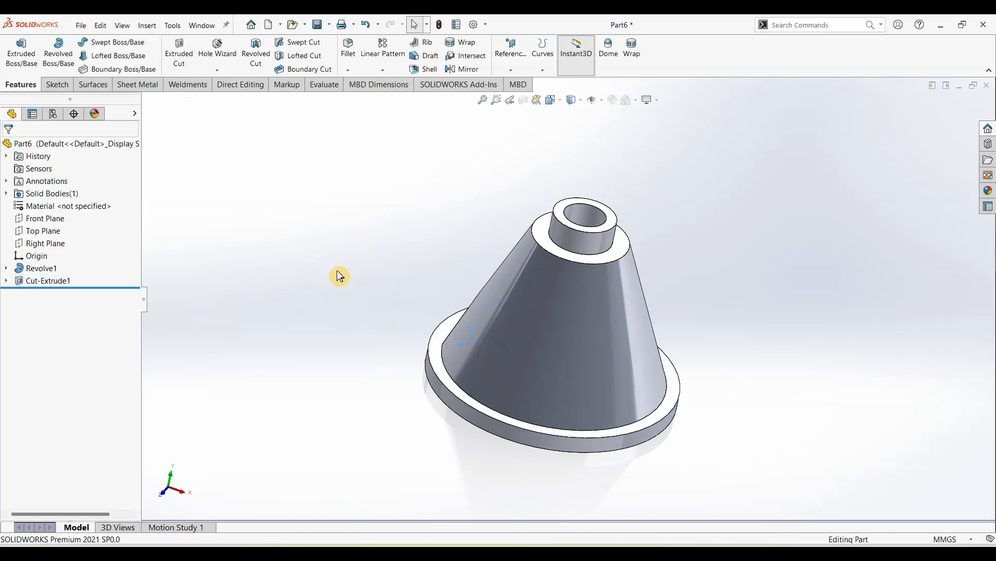
# Step: Specify an ANSI Metric M5 hex bolt counterbore with a 7 mm through hole, 15 mm counterbore diameter, 3 mm counterbore depth and Through All end condition
pyautogui.moveTo(341, 315)
pyautogui.mouseDown(button='middle')
pyautogui.moveTo(401, 391)
pyautogui.moveTo(394, 476)
pyautogui.mouseUp(button='middle')
pyautogui.moveTo(368, 397); pyautogui.dragTo(346, 428, button='middle')
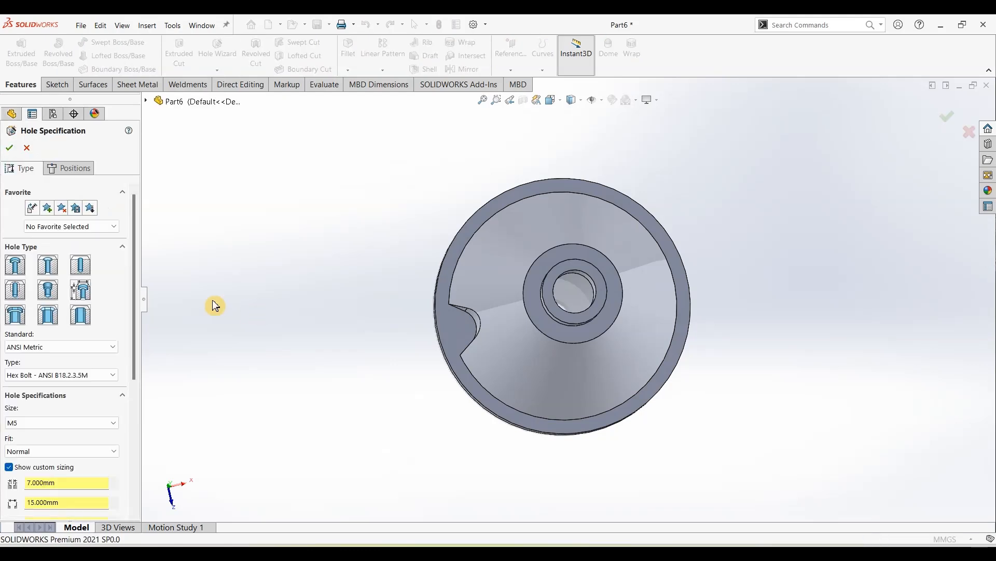
pyautogui.scroll(-3, 136, 277)
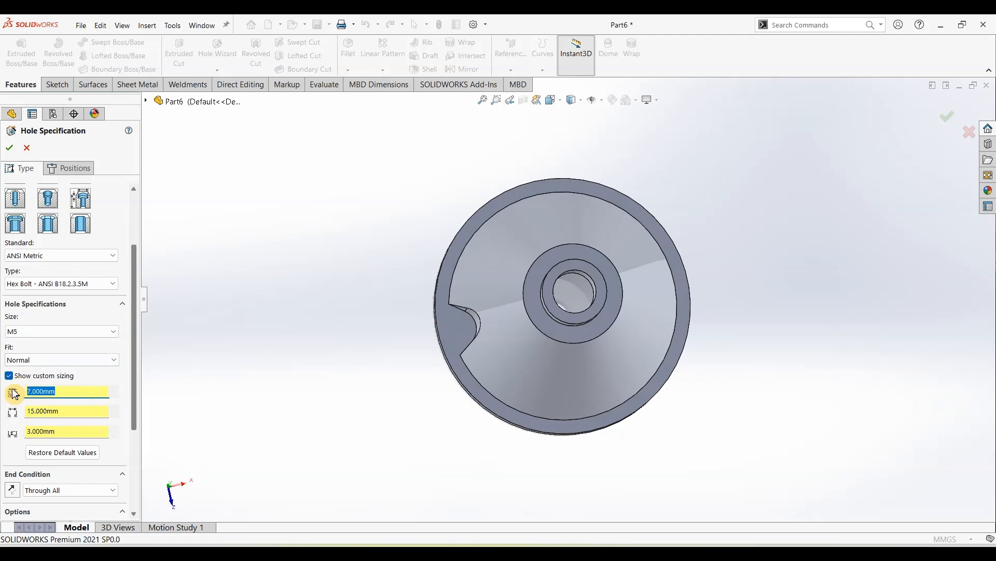
pyautogui.write('1')
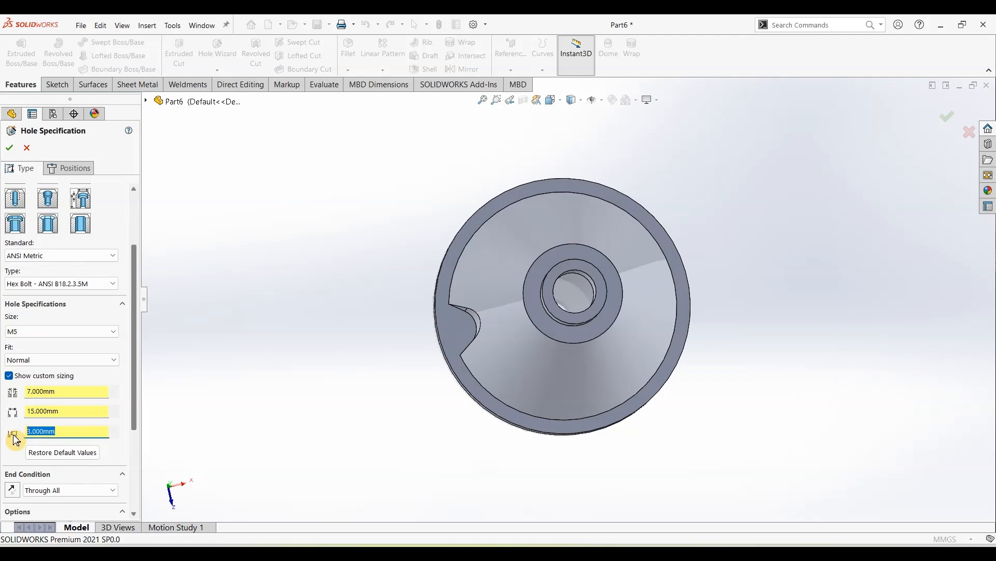
pyautogui.write('3')
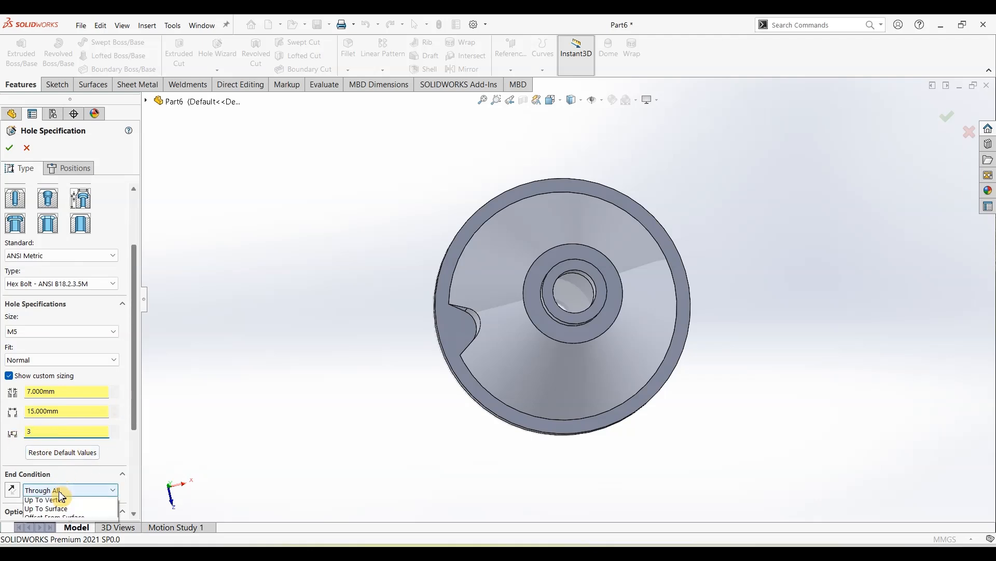
pyautogui.click(58, 490)
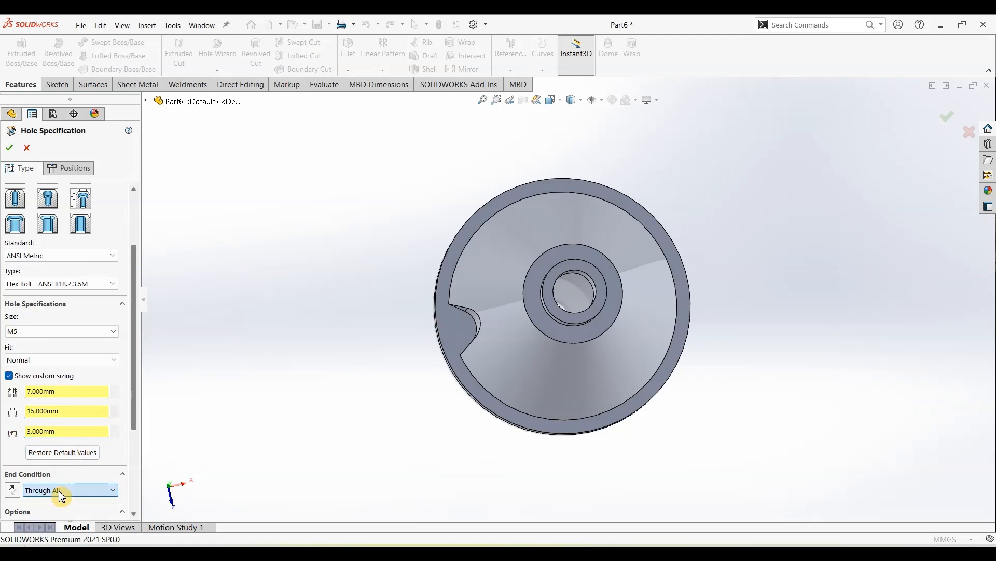
# Step: Place the counterbored hole on the flange's ring face at the center of the notch's rounded arc and create it
pyautogui.click(83, 168)
pyautogui.click(461, 330)
pyautogui.scroll(-4, 447, 394)
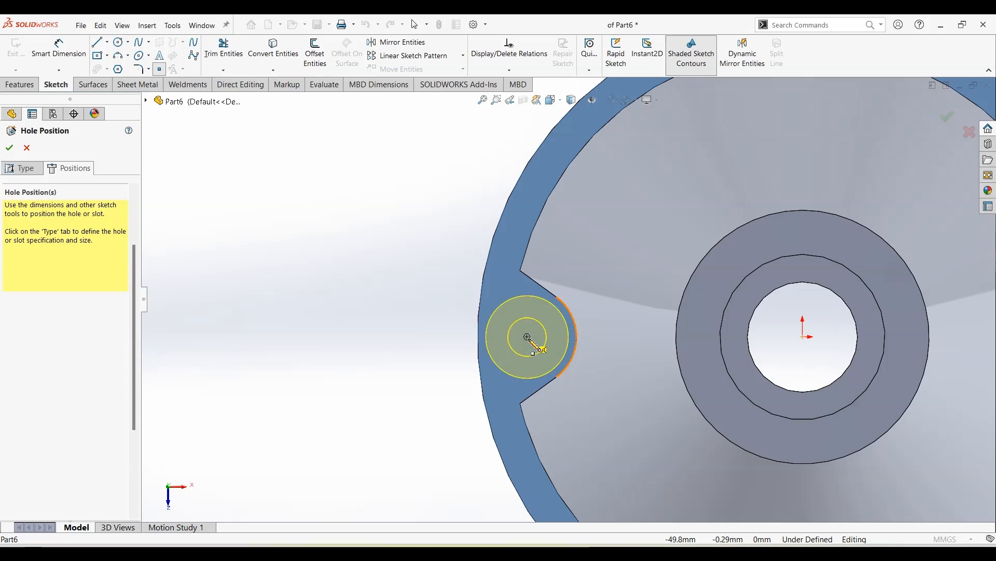
pyautogui.click(527, 336)
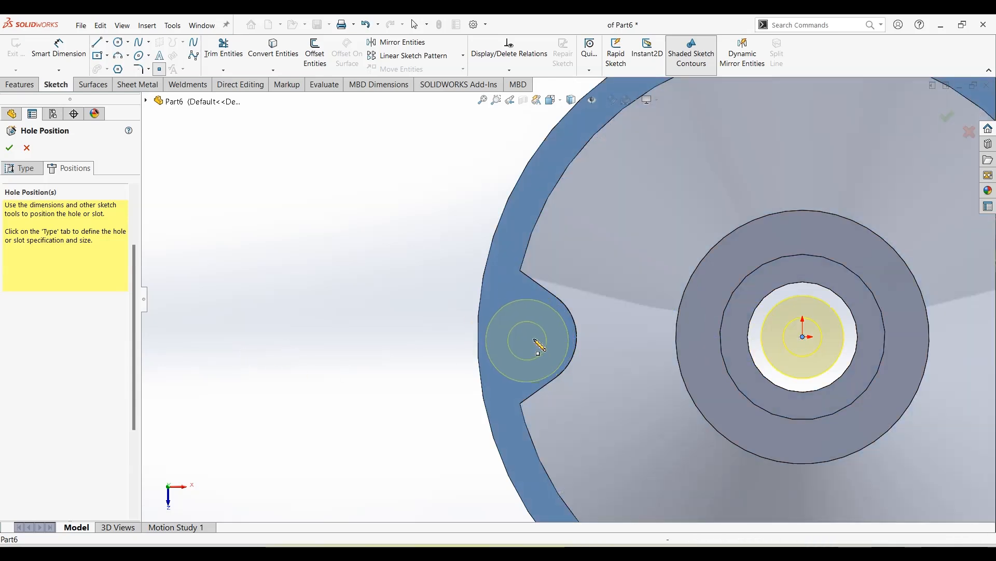
pyautogui.click(31, 149)
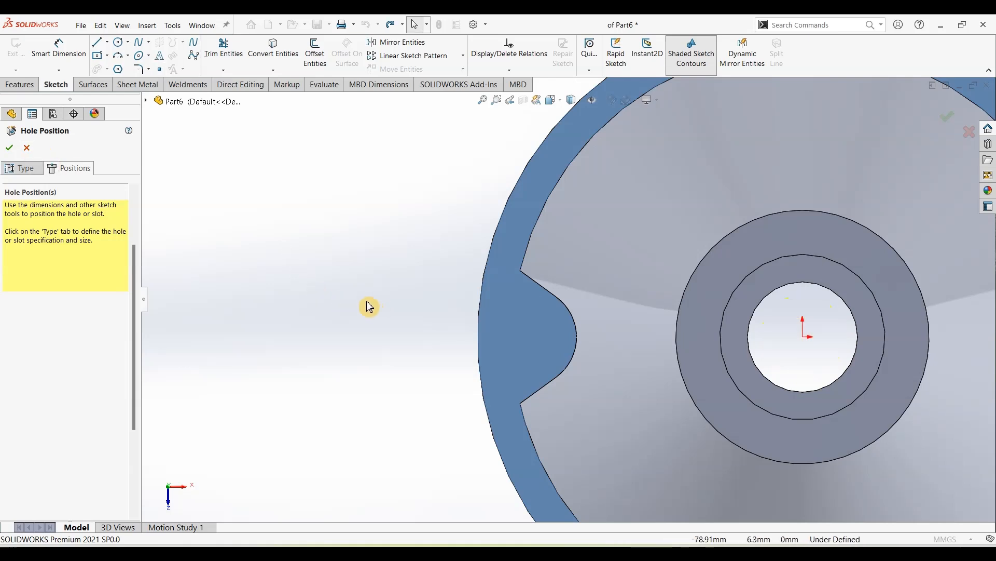
pyautogui.click(41, 170)
pyautogui.click(74, 168)
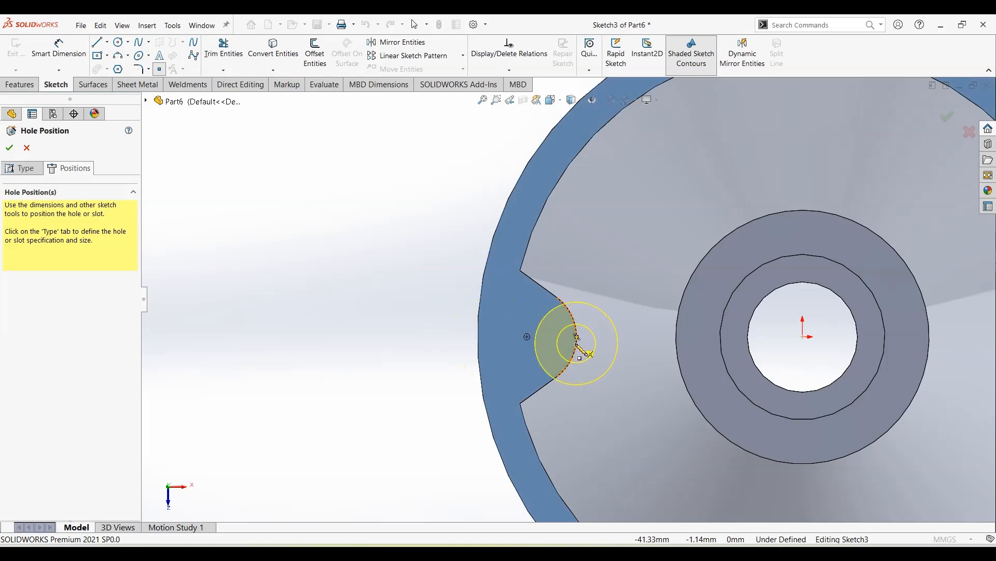
pyautogui.click(528, 337)
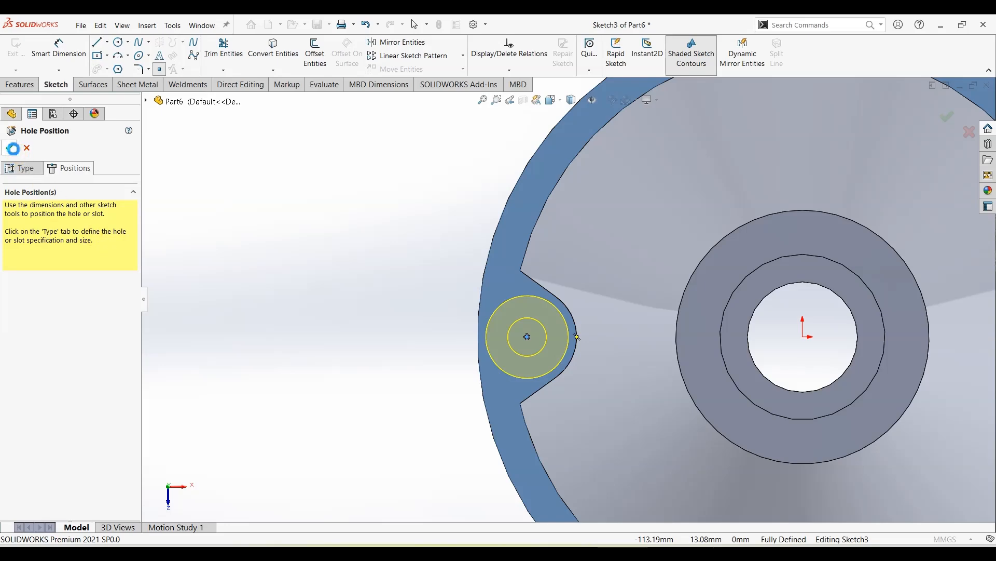
pyautogui.press('Return')
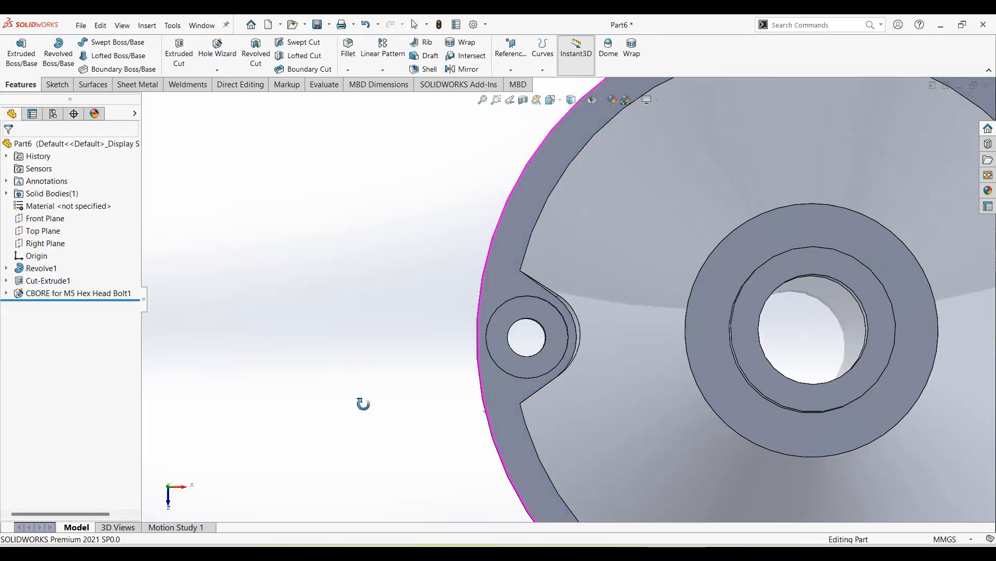
# Step: Start a circular pattern and choose the counterbored hole and the notch cut as the features to repeat
pyautogui.moveTo(364, 403); pyautogui.dragTo(378, 318, button='middle')
pyautogui.hotkey('ctrl', '7')
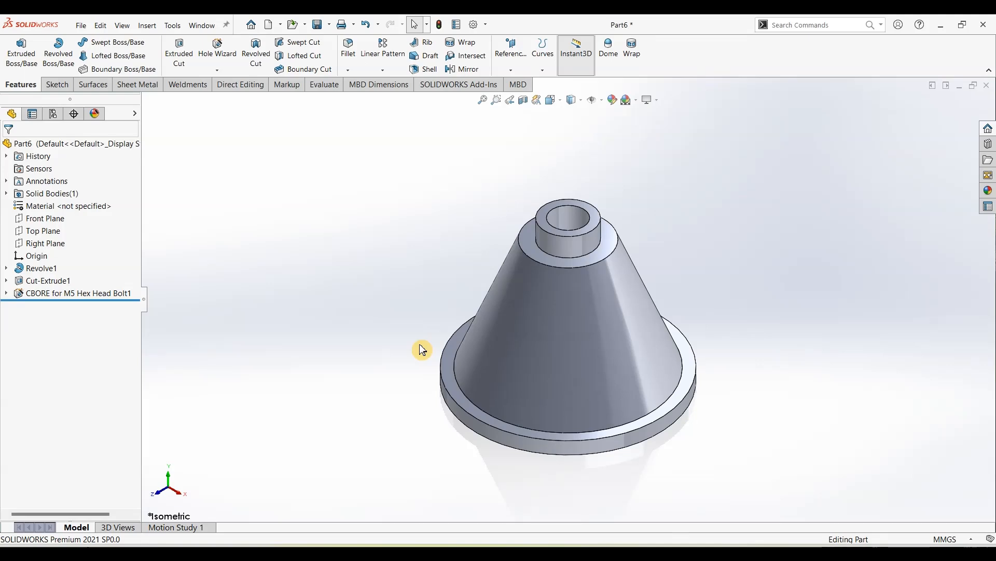
pyautogui.moveTo(422, 349); pyautogui.dragTo(450, 247, button='middle')
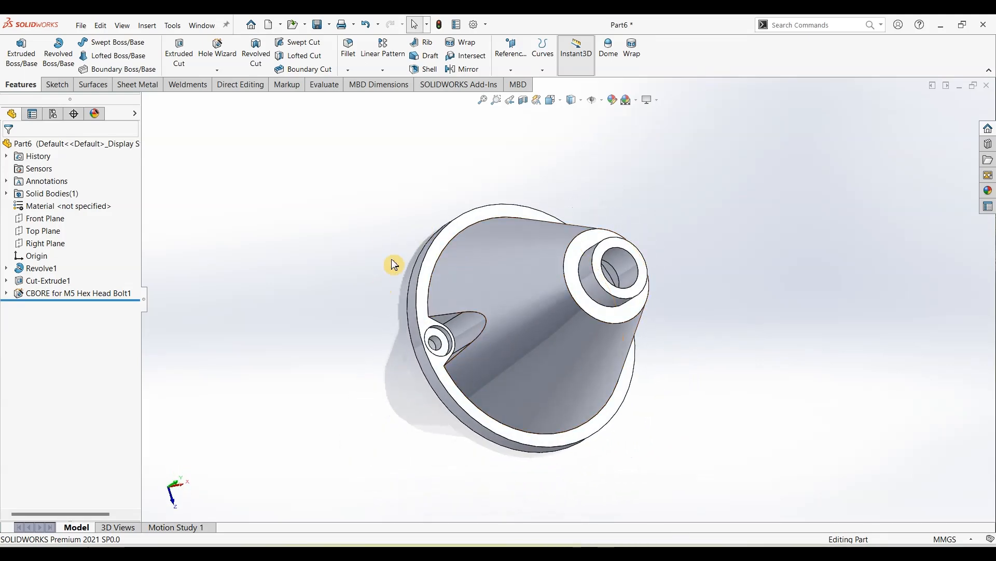
pyautogui.moveTo(393, 265); pyautogui.dragTo(506, 407, button='middle')
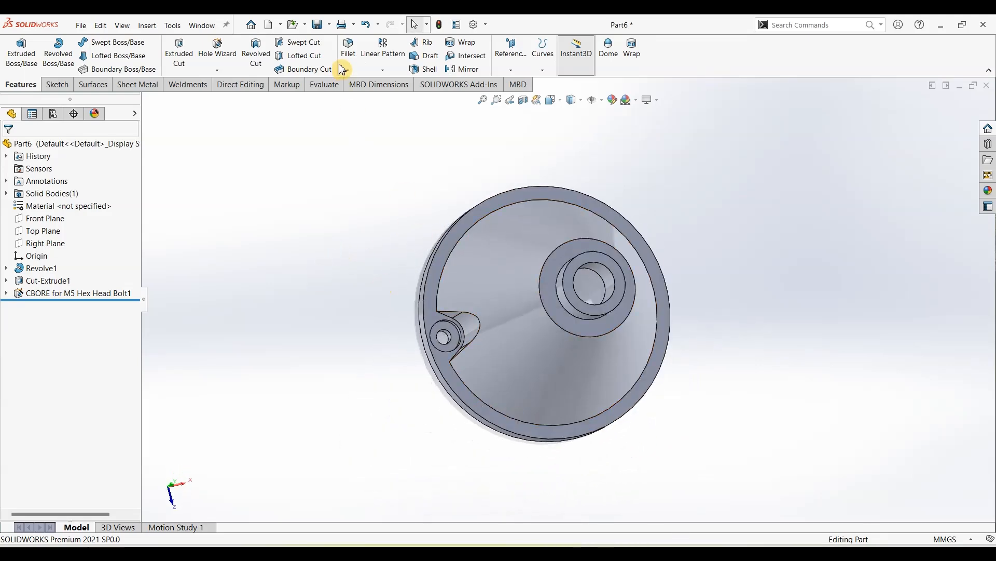
pyautogui.click(383, 69)
pyautogui.click(386, 97)
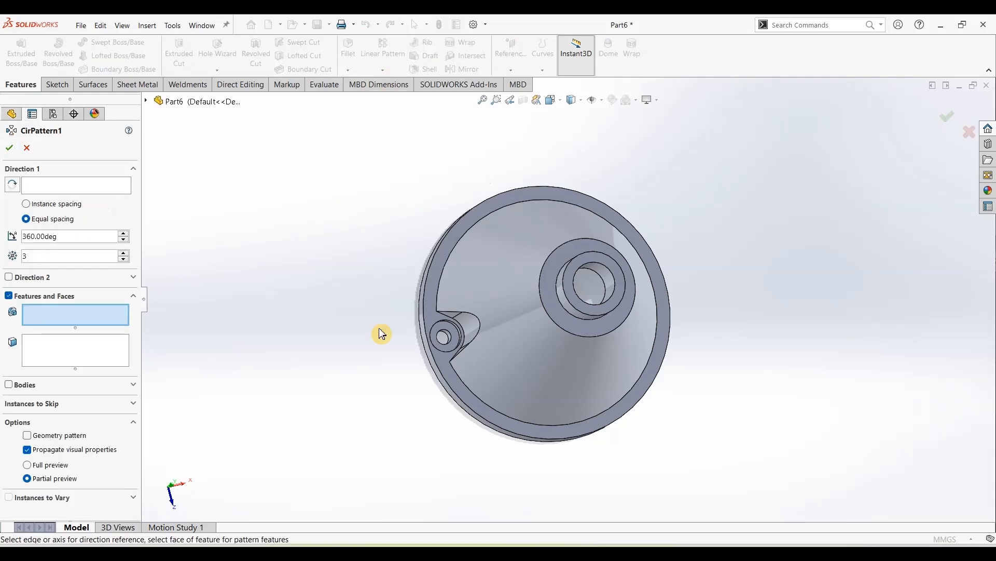
pyautogui.scroll(-5, 446, 379)
pyautogui.click(496, 216)
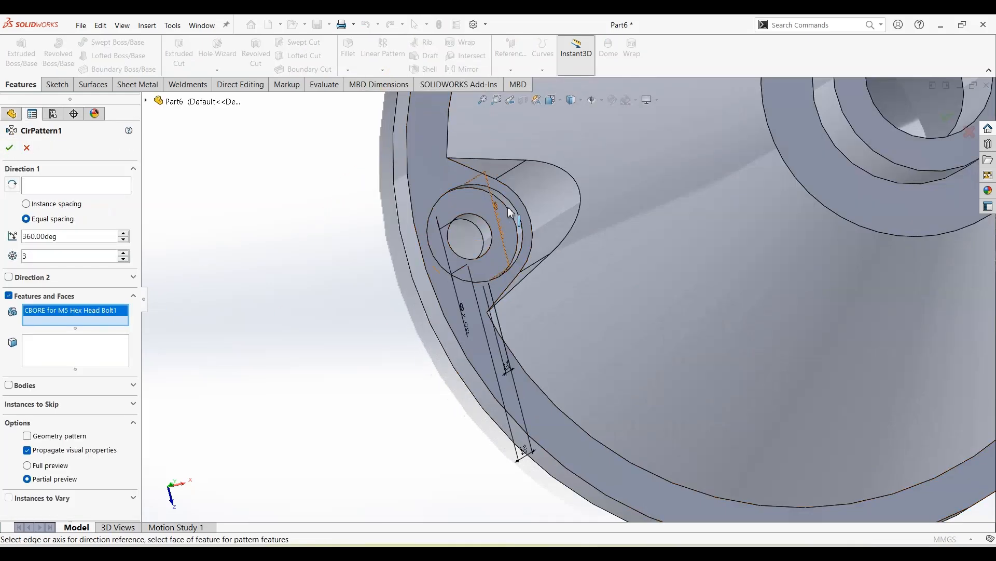
pyautogui.click(540, 206)
pyautogui.click(107, 331)
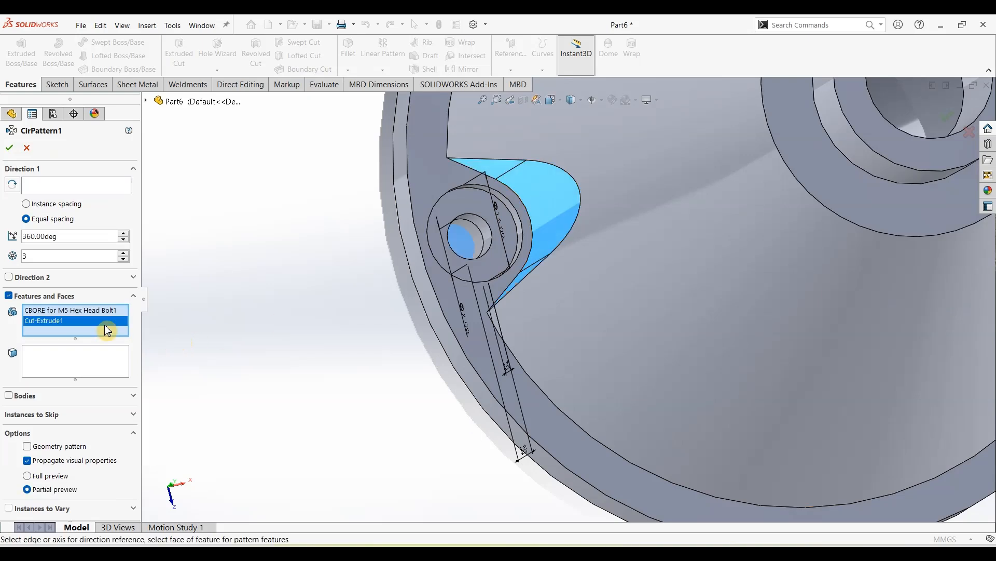
# Step: Pattern the hole and notch around the flange's outer circular edge with 5 equally spaced instances over 360 degrees
pyautogui.click(68, 187)
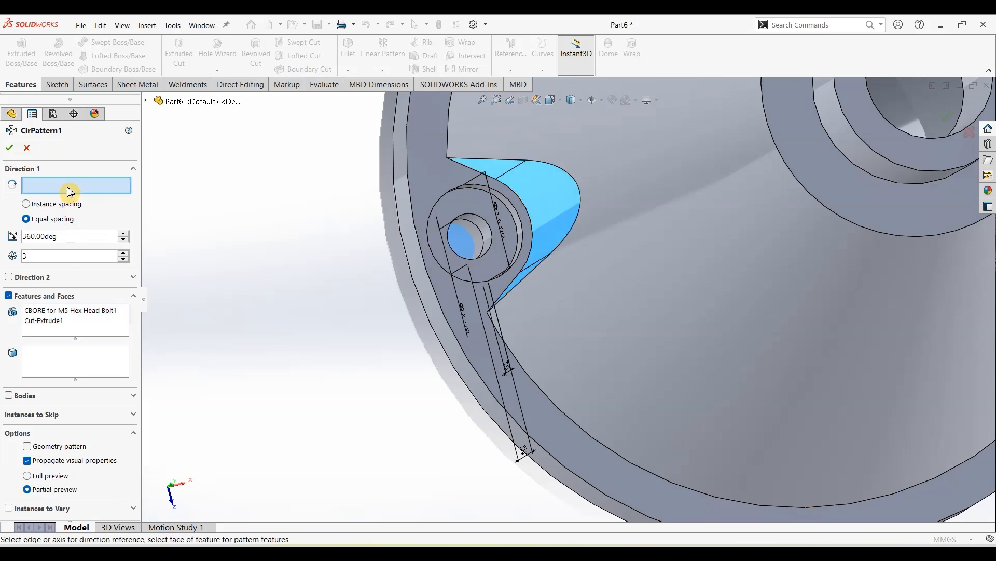
pyautogui.scroll(4, 291, 278)
pyautogui.click(478, 172)
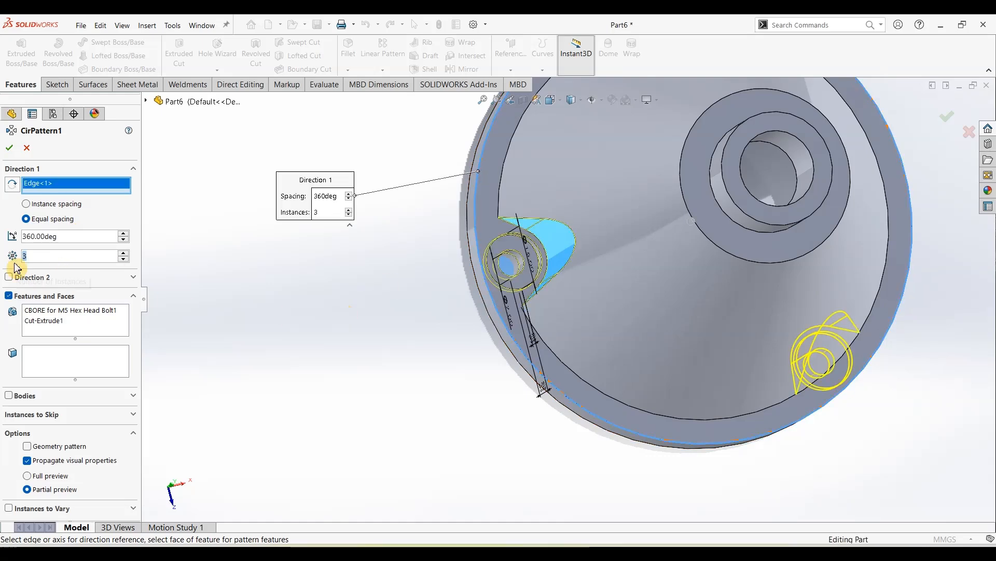
pyautogui.scroll(3, 259, 290)
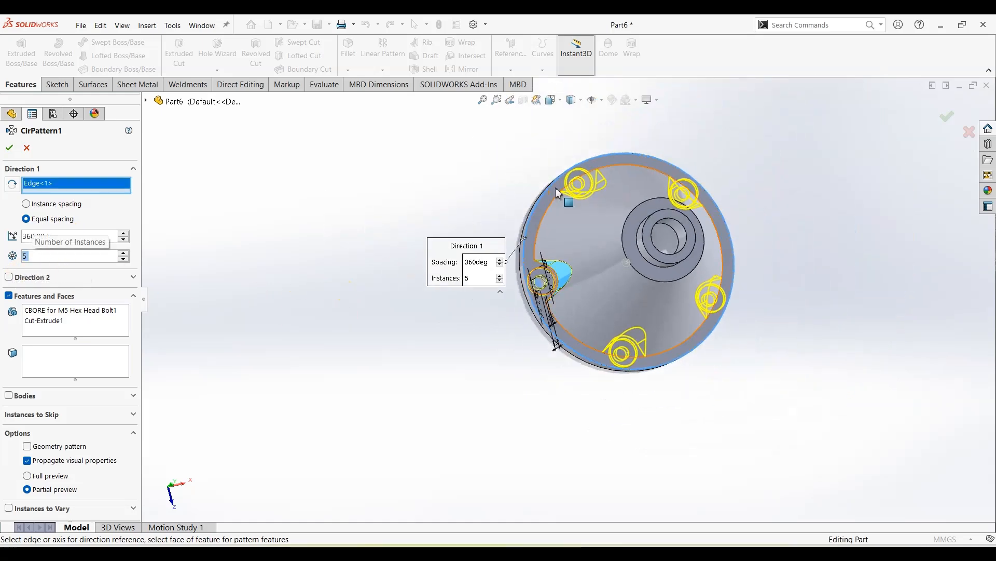
pyautogui.click(9, 147)
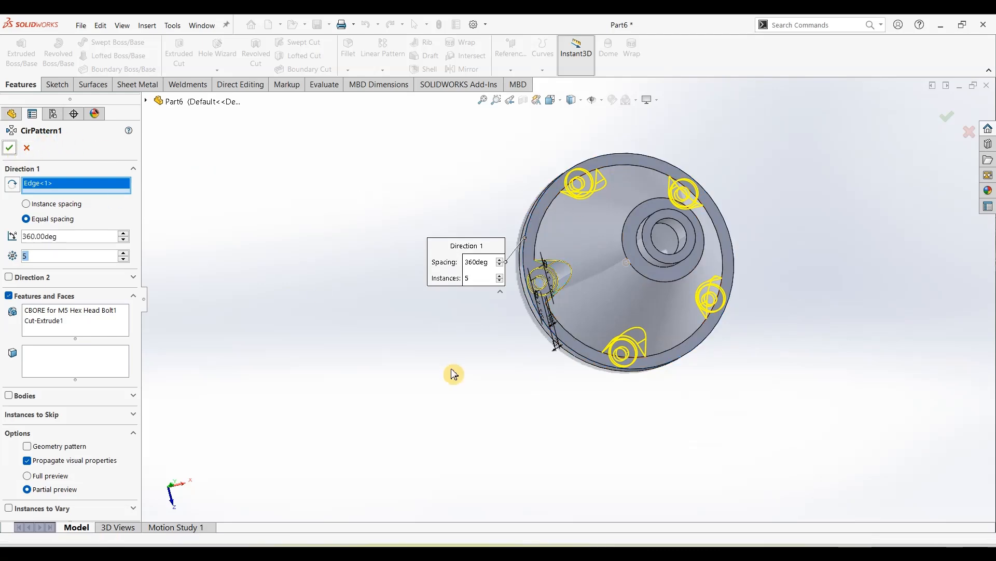
# Step: Examine the housing's interior with a section view through the Front Plane, and restore the full model display
pyautogui.moveTo(518, 381); pyautogui.dragTo(490, 360, button='middle')
pyautogui.hotkey('ctrl', '7')
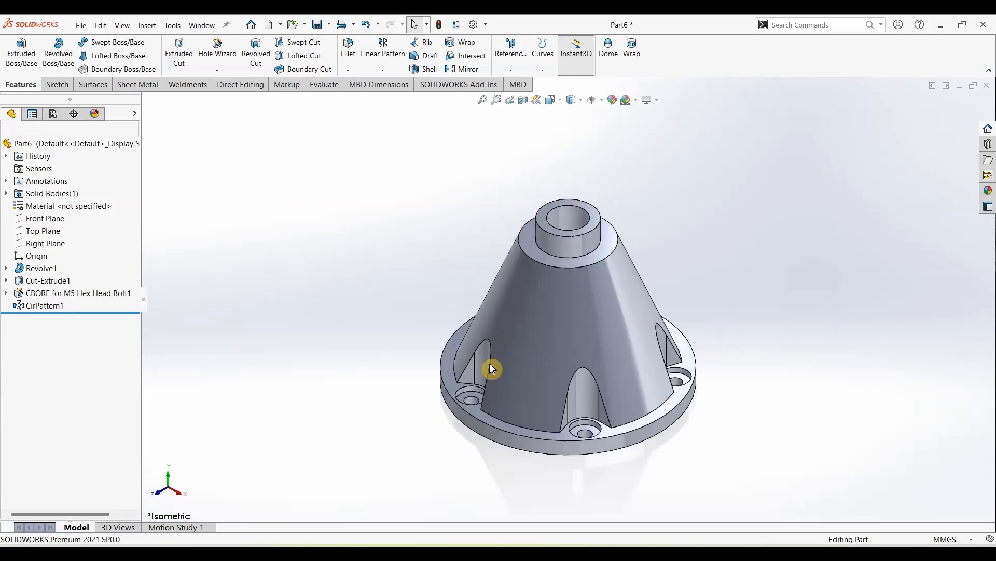
pyautogui.click(523, 99)
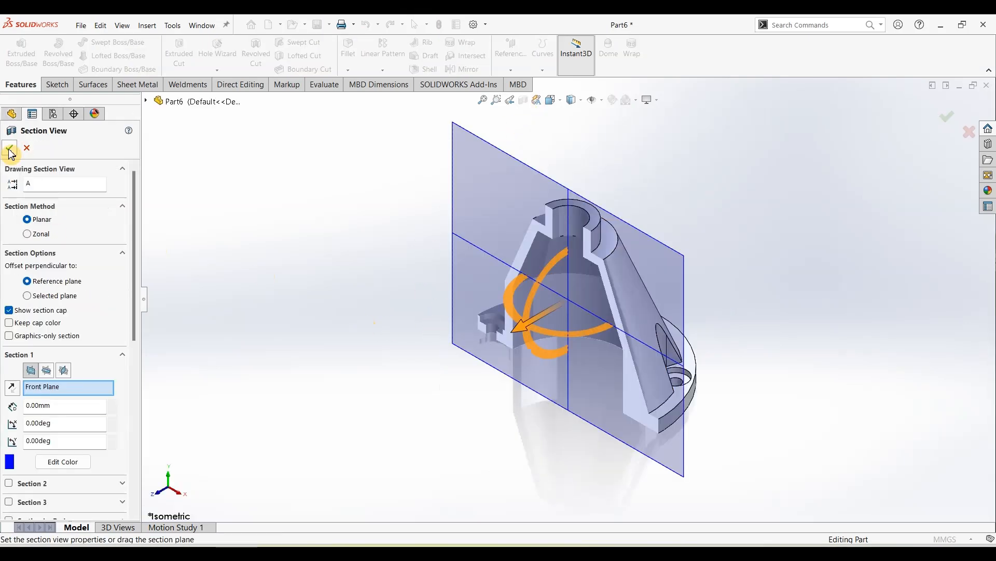
pyautogui.click(9, 149)
pyautogui.moveTo(581, 407); pyautogui.dragTo(632, 380, button='middle')
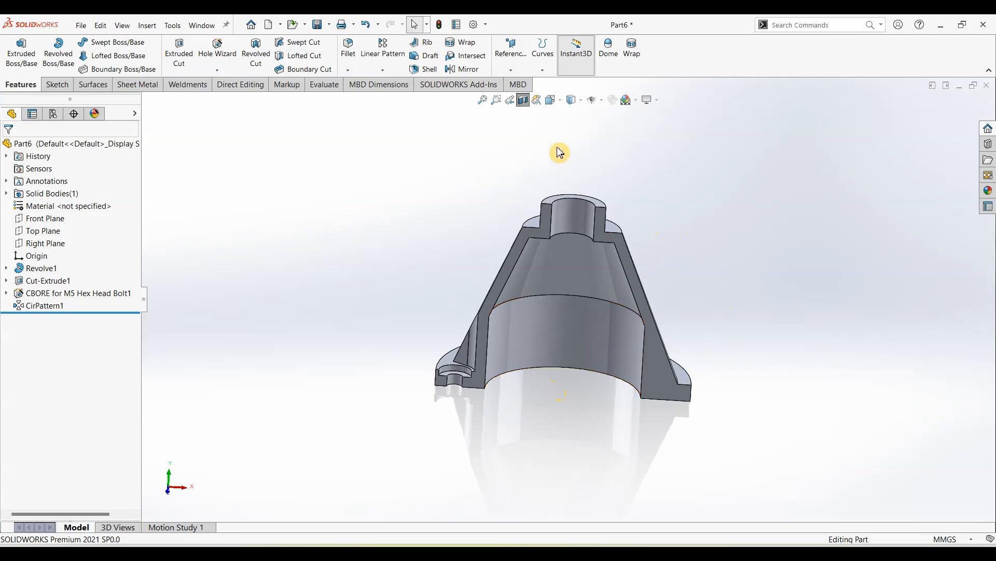
pyautogui.click(524, 101)
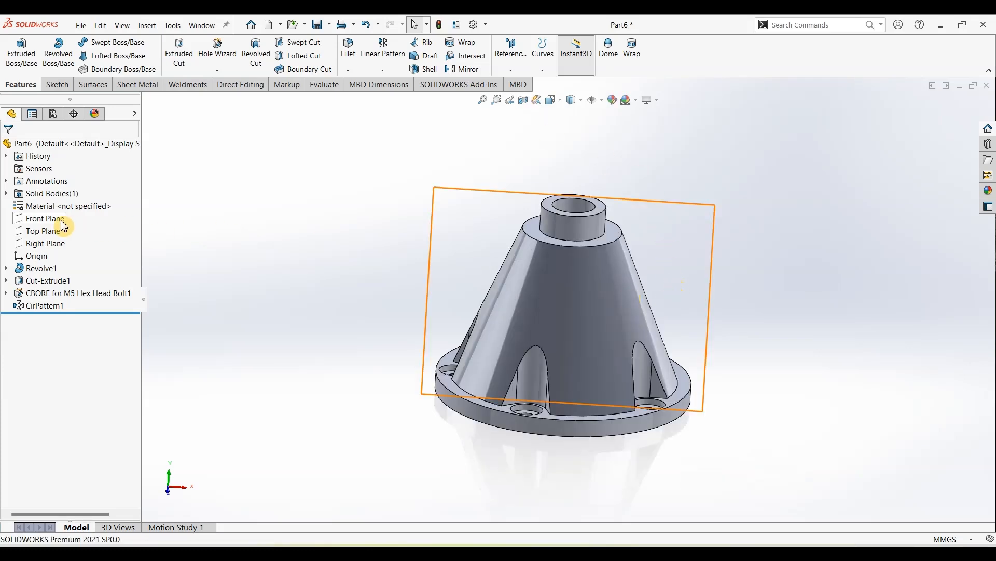
# Step: Sketch on the Front Plane a vertical centerline about 43 mm up from the origin, continued by a slanted centerline about 53 mm long crossing the cone's edge
pyautogui.click(52, 218)
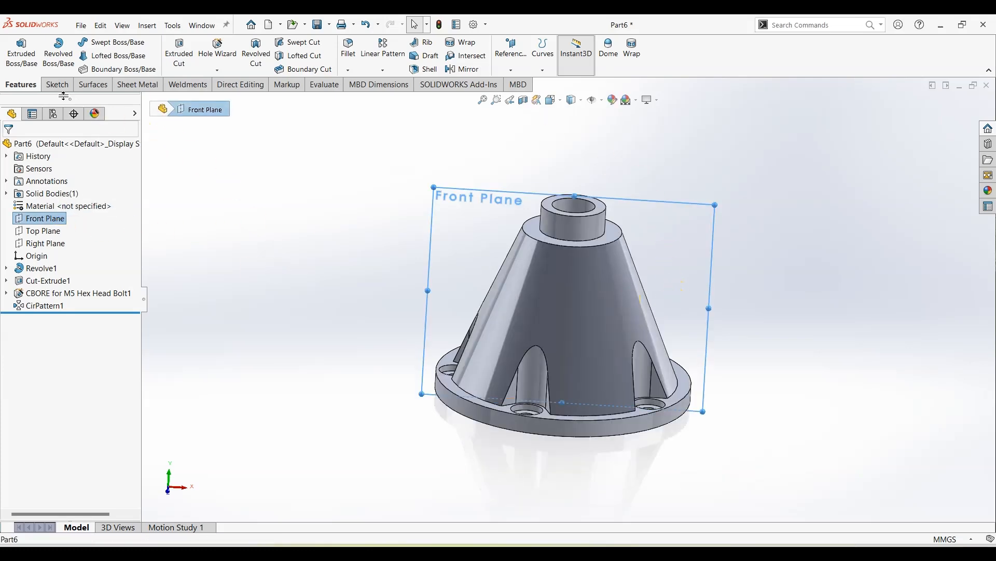
pyautogui.click(46, 78)
pyautogui.click(16, 53)
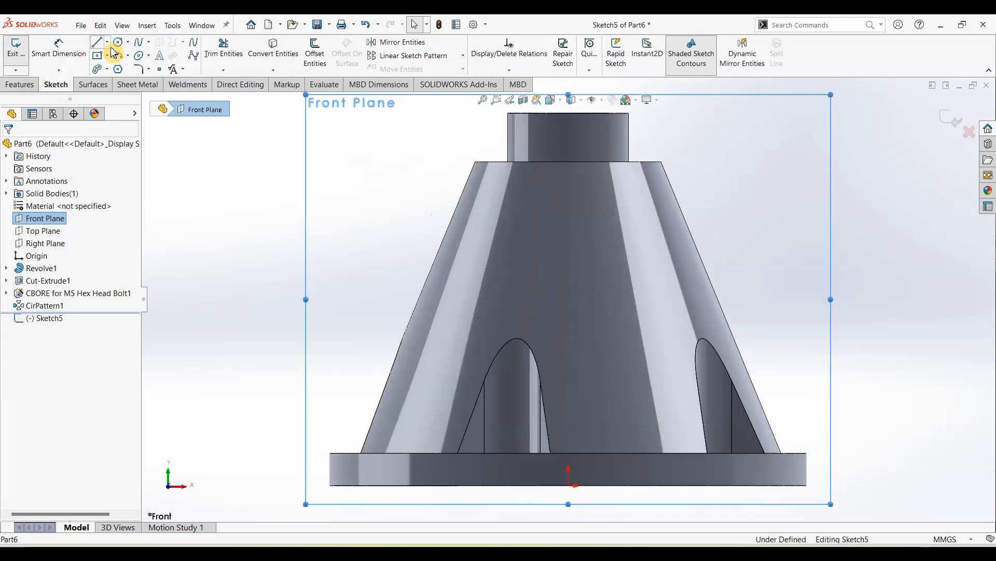
pyautogui.click(107, 42)
pyautogui.click(122, 70)
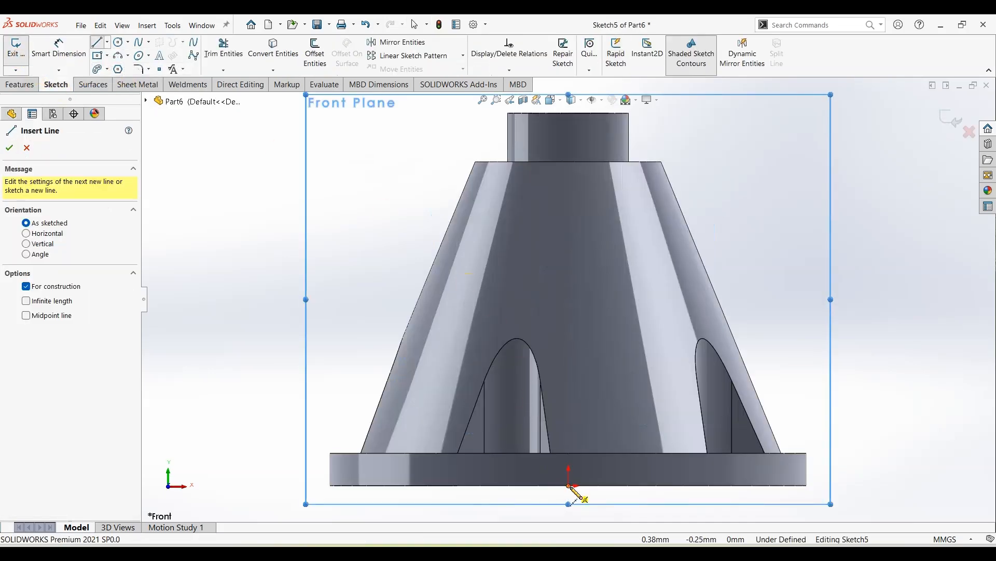
pyautogui.moveTo(569, 486)
pyautogui.mouseDown()
pyautogui.moveTo(587, 366)
pyautogui.moveTo(569, 312)
pyautogui.mouseUp()
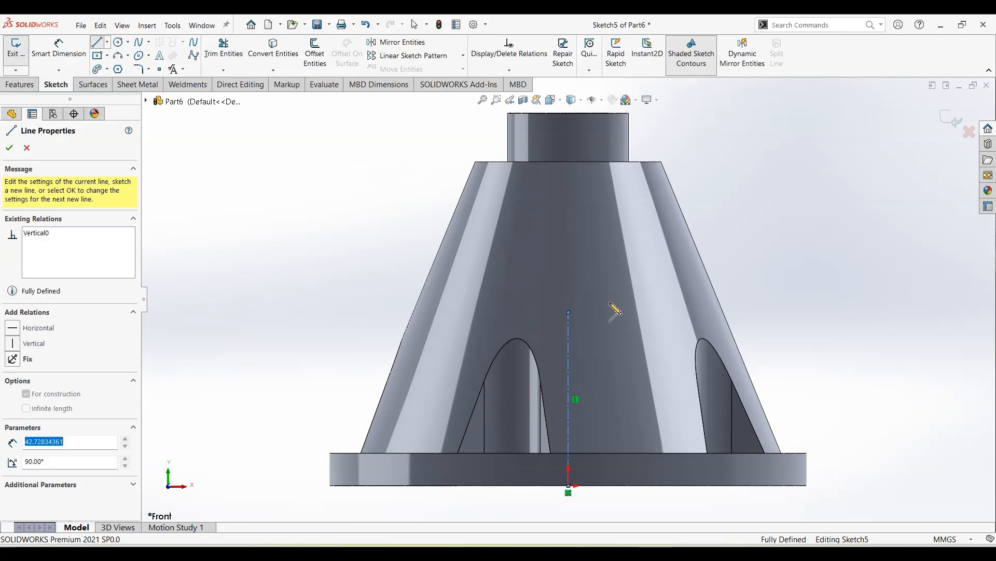
pyautogui.click(772, 250)
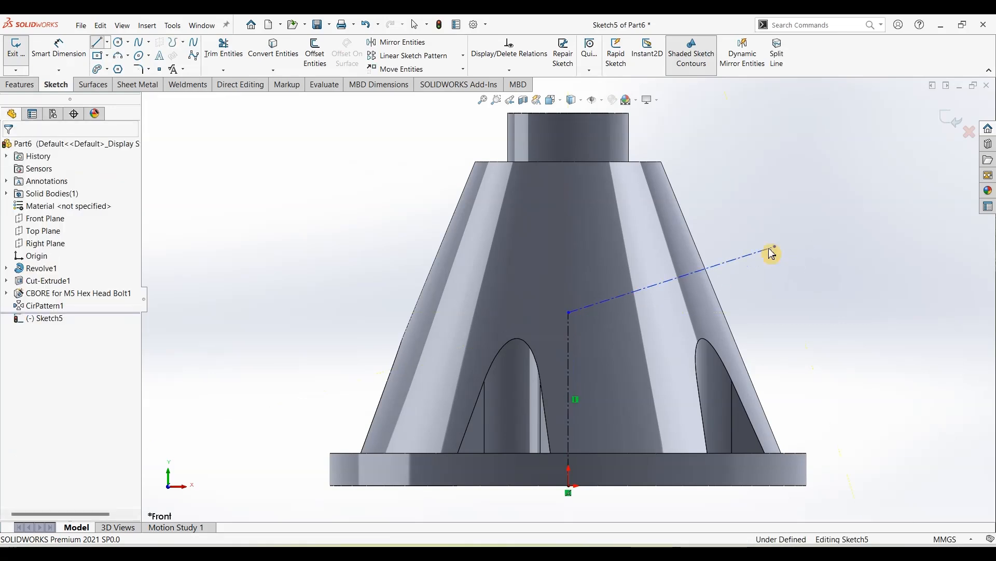
pyautogui.press('Escape')
# Step: Make the slanted centerline perpendicular to the cone's sloped outer edge
pyautogui.click(703, 255)
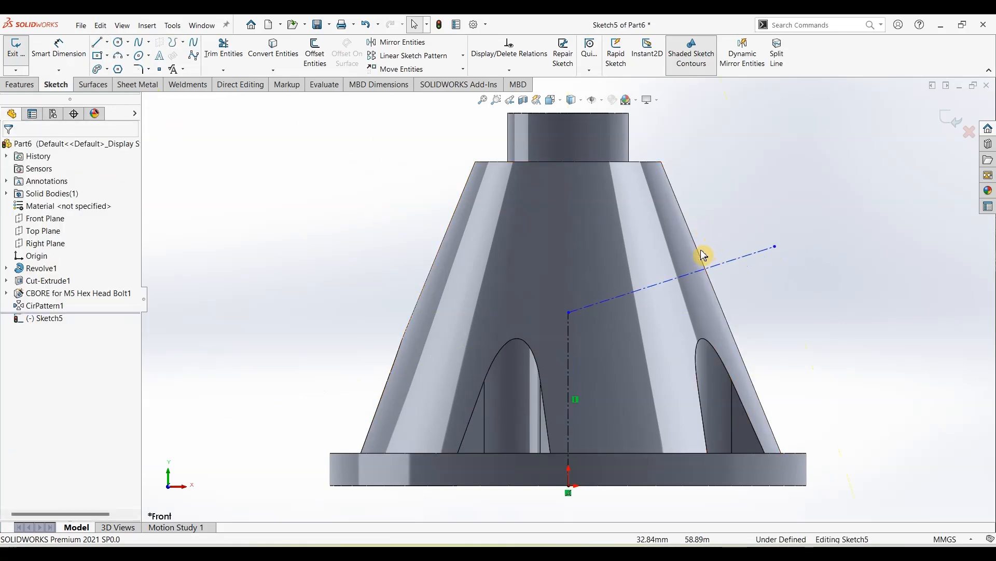
pyautogui.click(700, 255)
pyautogui.keyDown('ctrl'); pyautogui.click(727, 268); pyautogui.keyUp('ctrl')
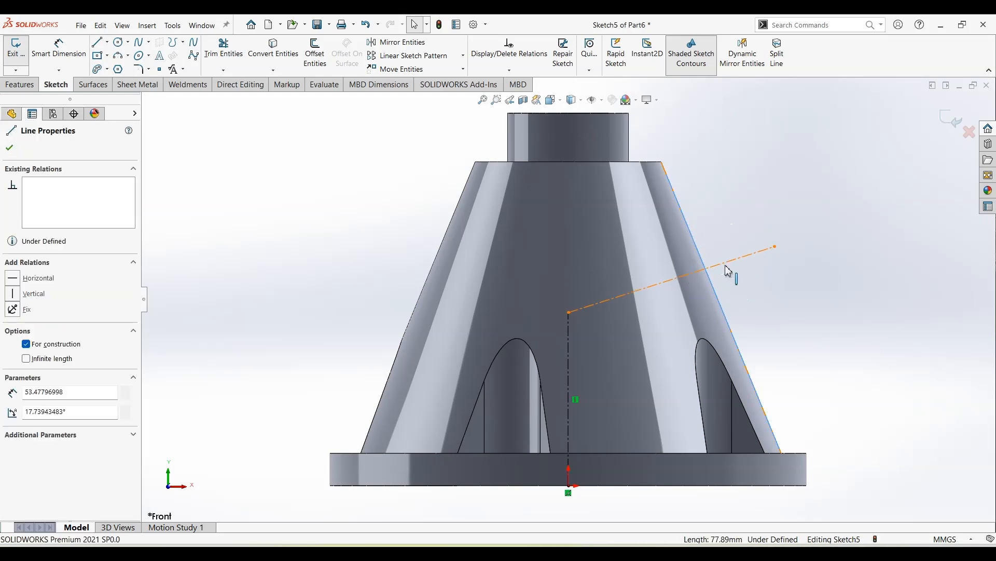
pyautogui.click(759, 220)
pyautogui.click(296, 201)
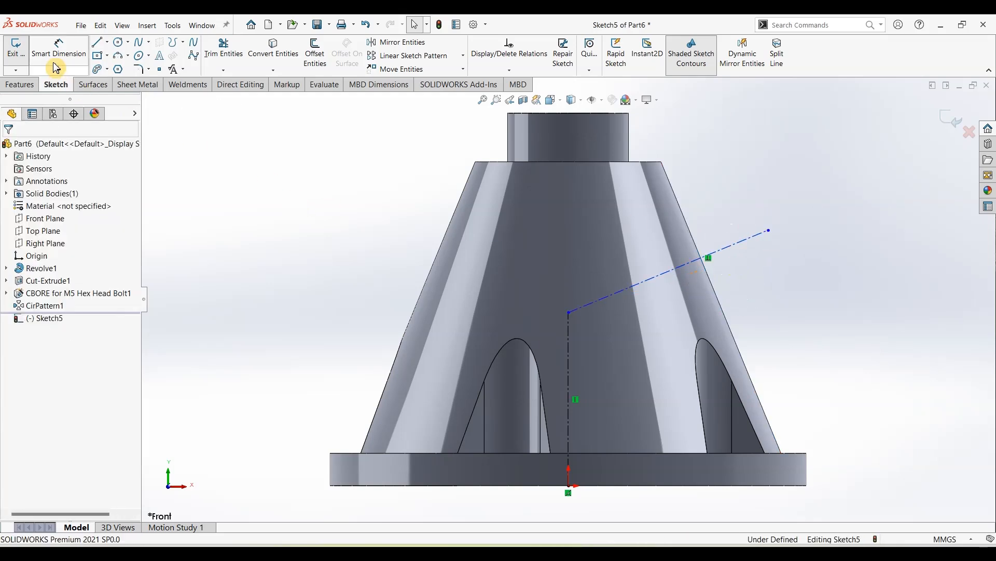
# Step: Dimension the slanted centerline's outer endpoint 12 mm from the cone's sloped edge
pyautogui.click(59, 48)
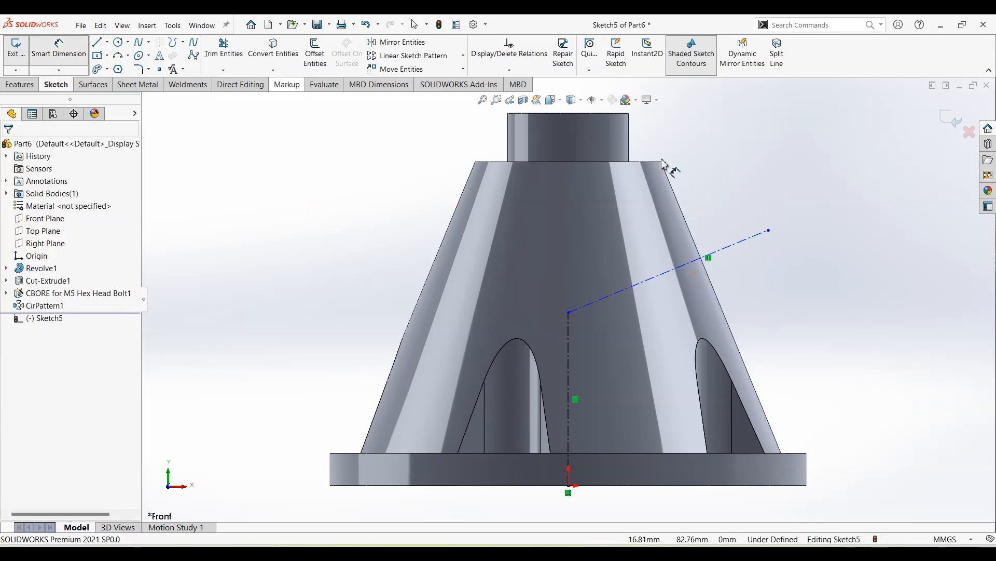
pyautogui.click(707, 256)
pyautogui.click(769, 230)
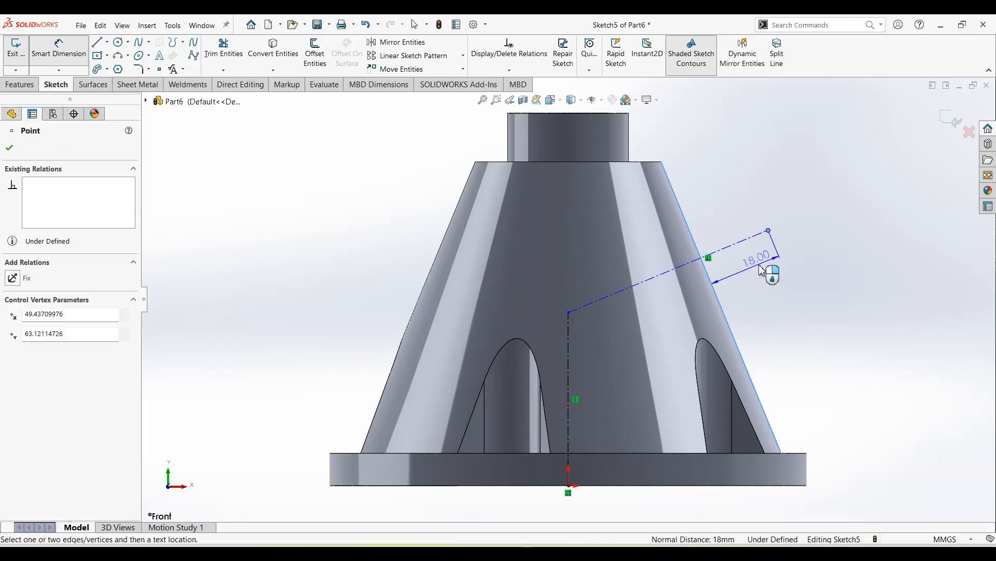
pyautogui.click(761, 269)
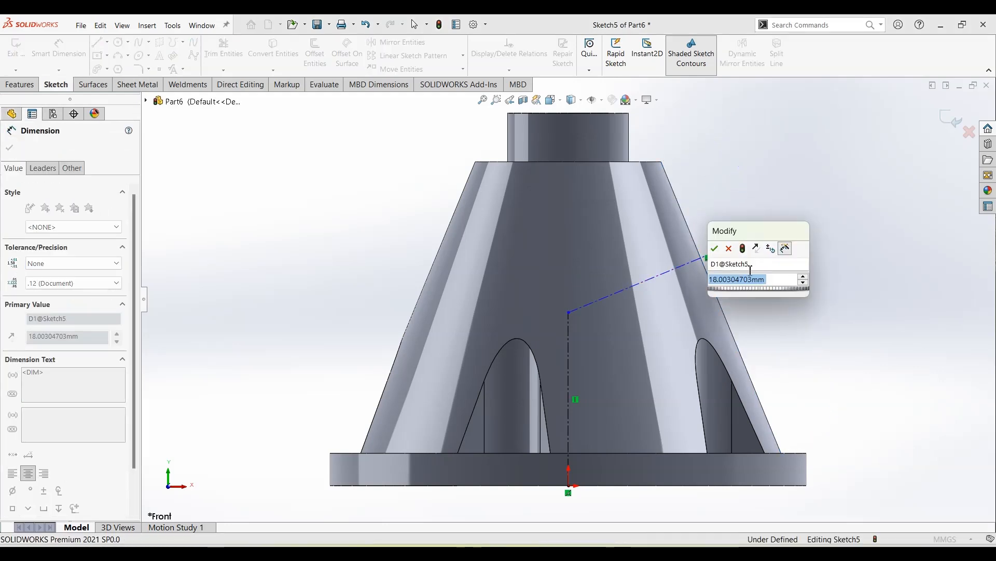
pyautogui.write('12')
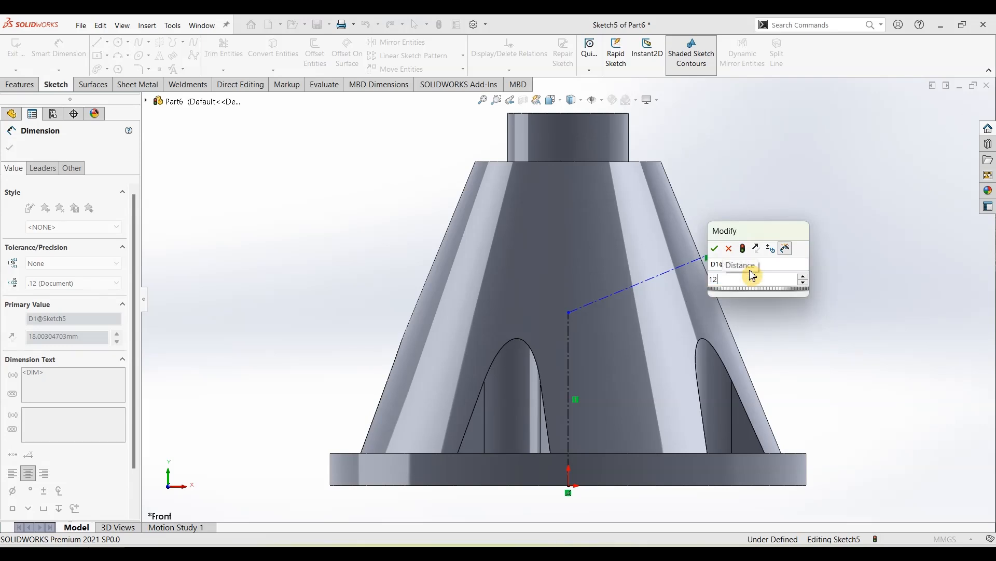
pyautogui.press('Return')
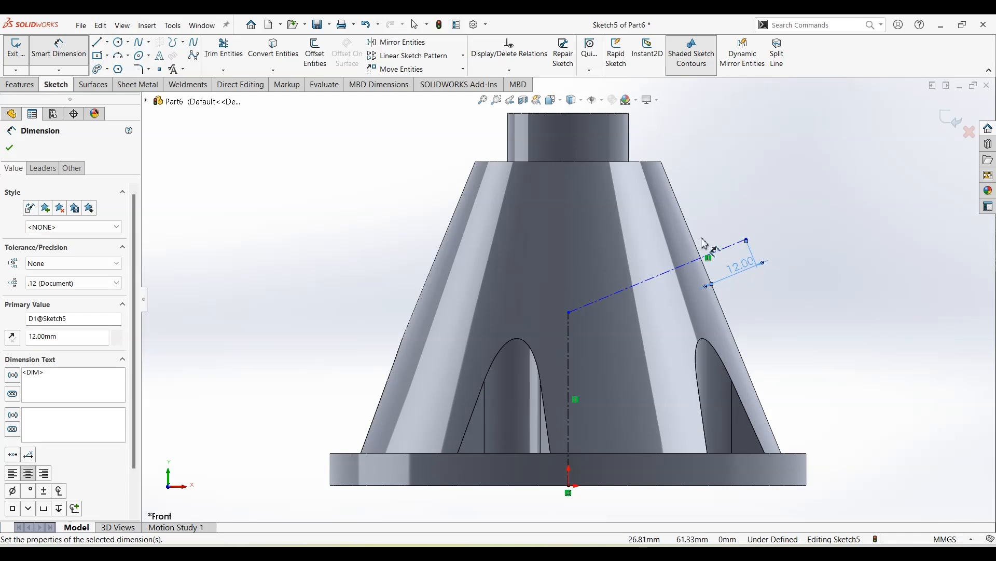
pyautogui.click(757, 242)
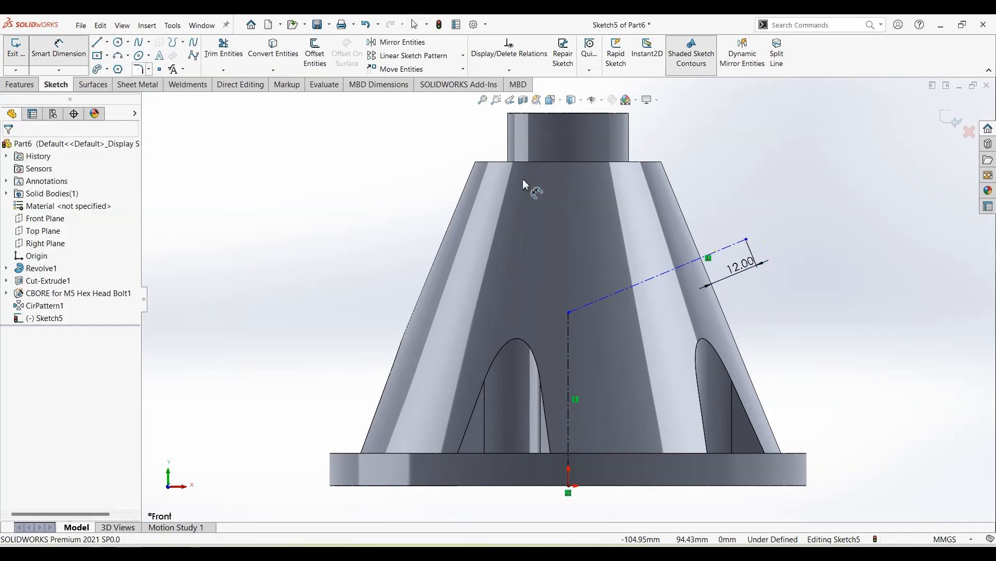
# Step: Dimension the slanted centerline's outer endpoint 57 mm above the origin, and finish the sketch
pyautogui.click(745, 239)
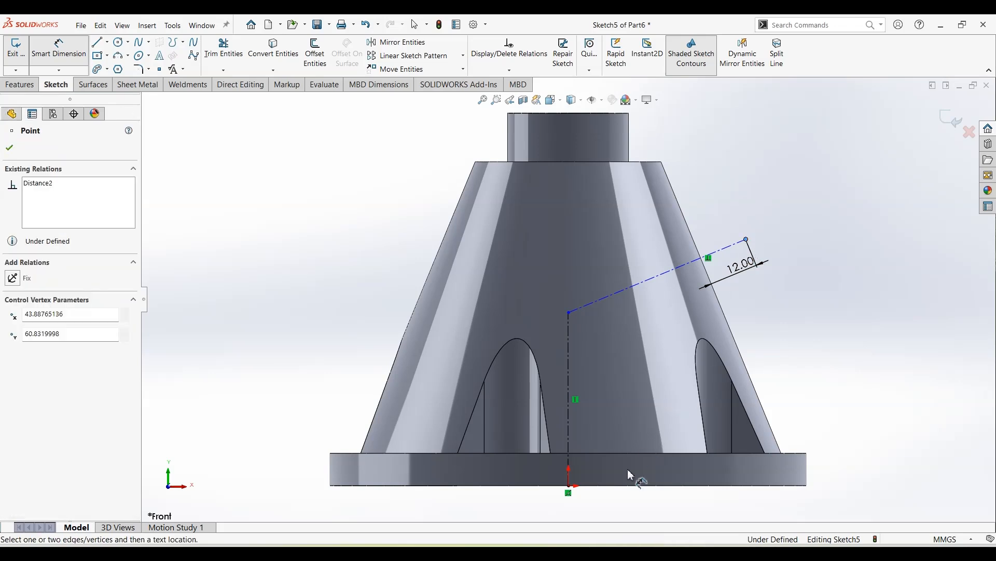
pyautogui.click(569, 485)
pyautogui.click(877, 372)
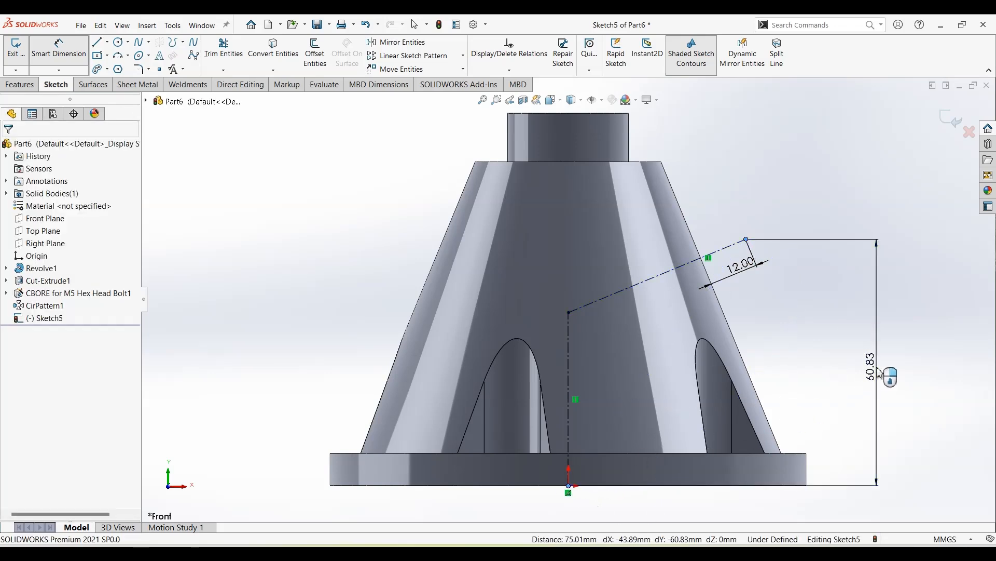
pyautogui.write('57')
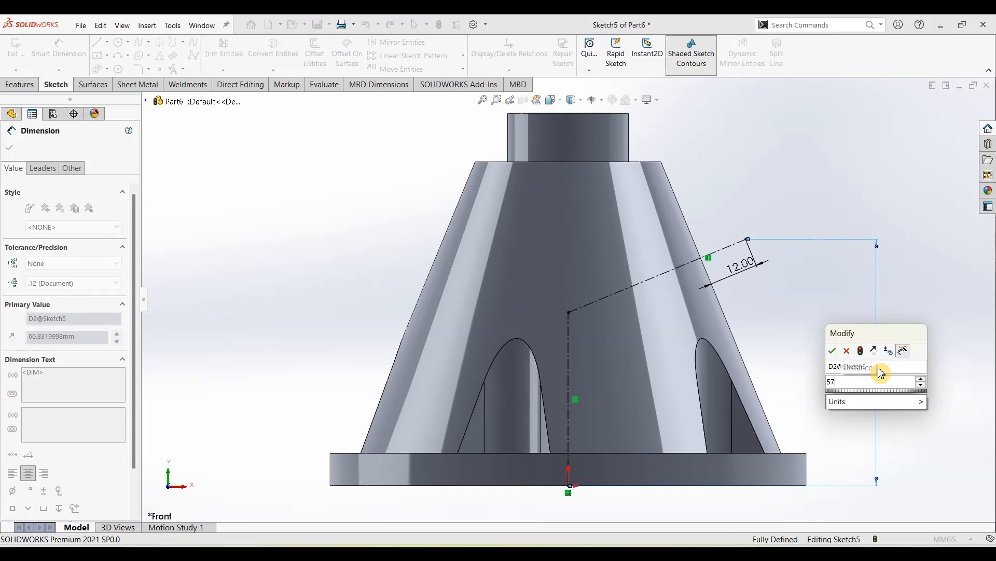
pyautogui.press('Return')
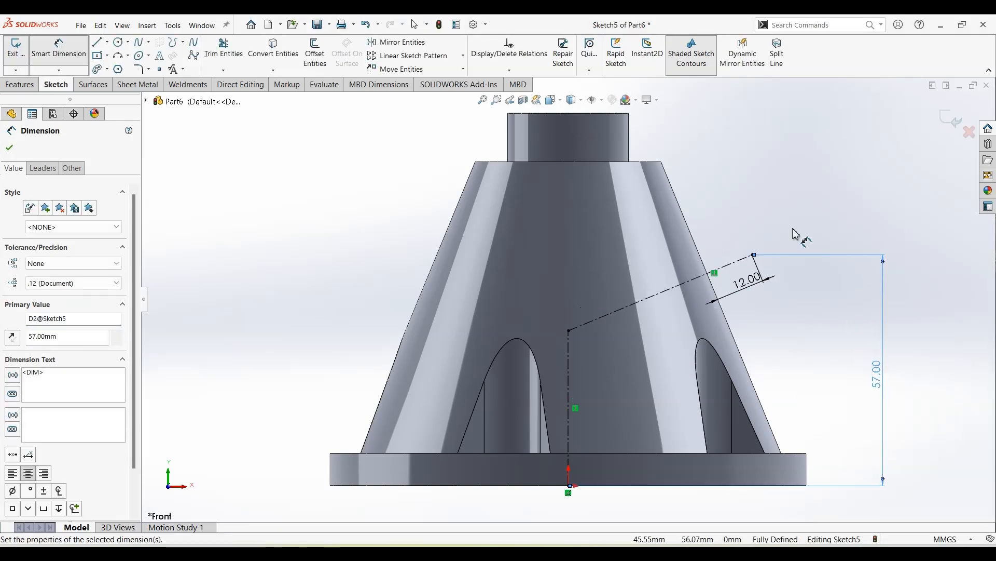
pyautogui.click(945, 120)
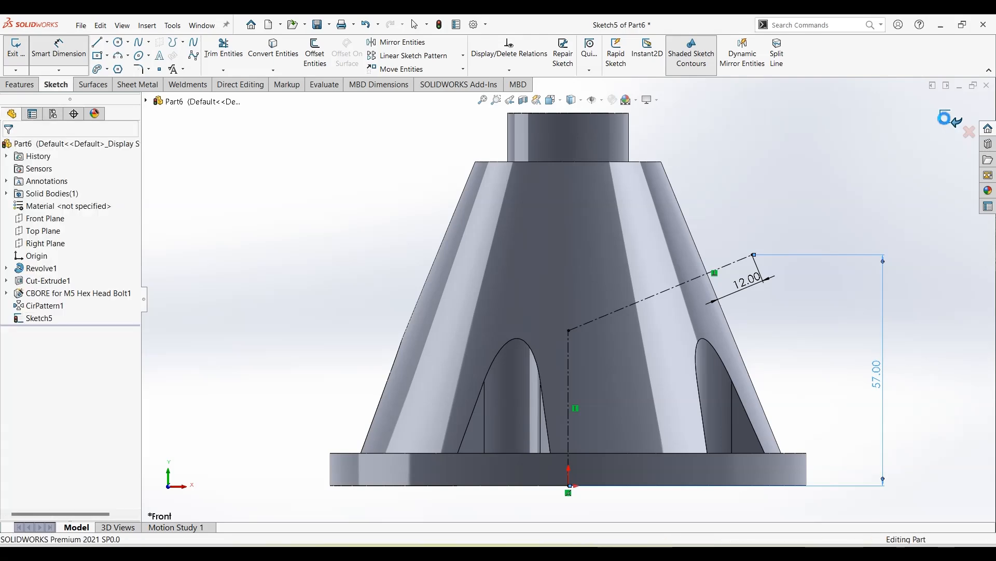
pyautogui.click(945, 120)
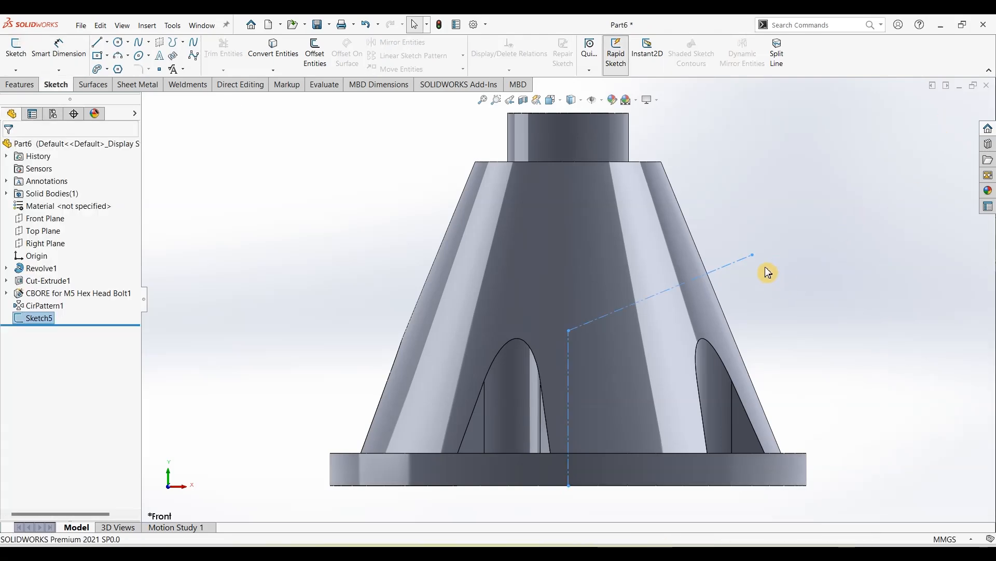
# Step: Create a reference plane perpendicular to the slanted centerline and coincident with its outer endpoint
pyautogui.moveTo(805, 340)
pyautogui.mouseDown(button='middle')
pyautogui.moveTo(790, 338)
pyautogui.moveTo(780, 372)
pyautogui.moveTo(779, 358)
pyautogui.moveTo(794, 346)
pyautogui.mouseUp(button='middle')
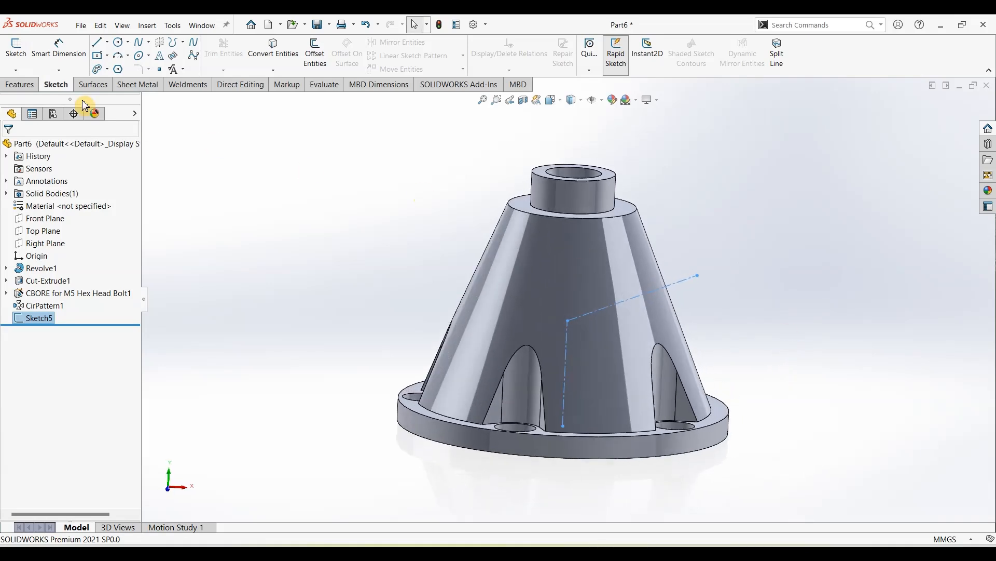
pyautogui.click(20, 85)
pyautogui.click(511, 70)
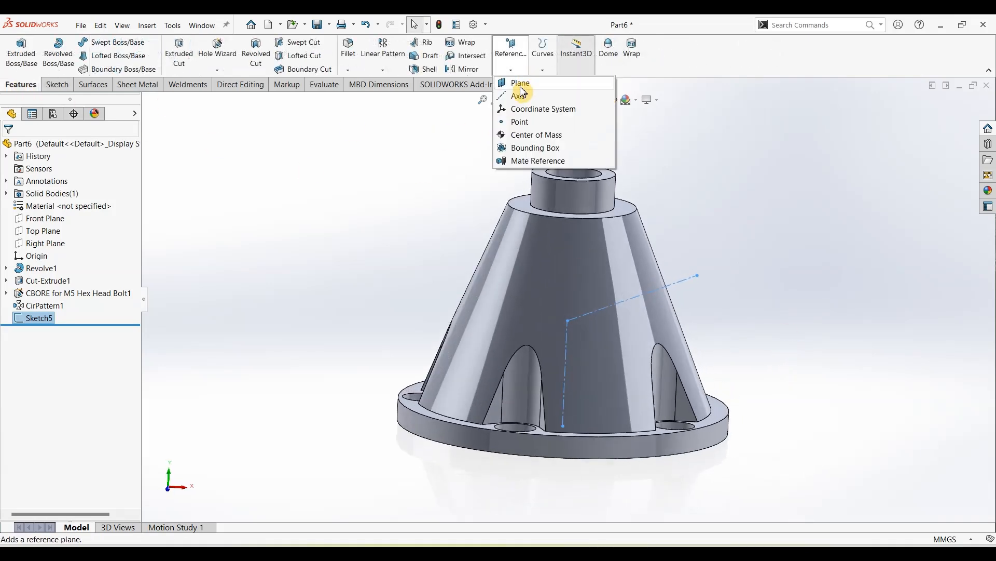
pyautogui.click(765, 239)
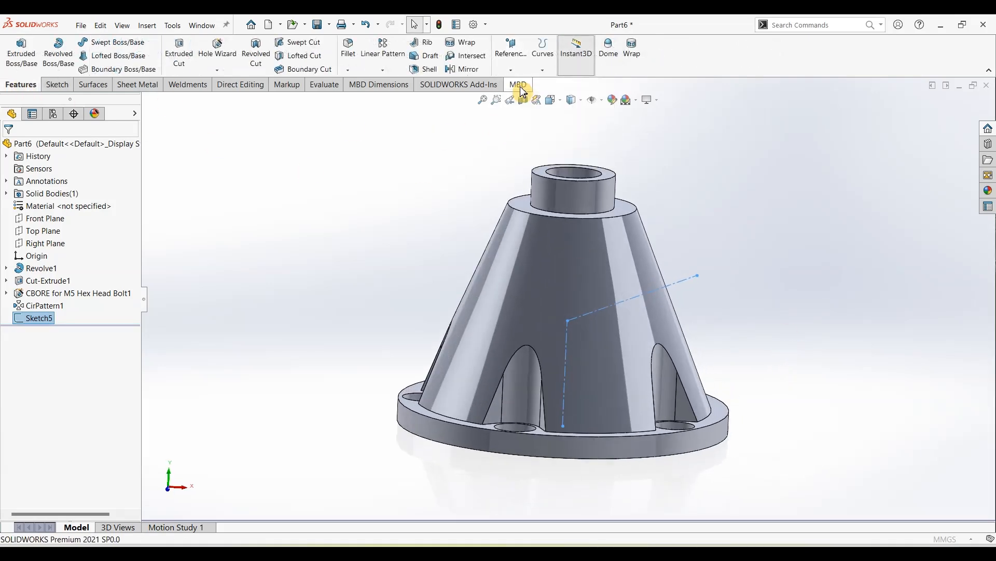
pyautogui.click(695, 280)
pyautogui.click(698, 279)
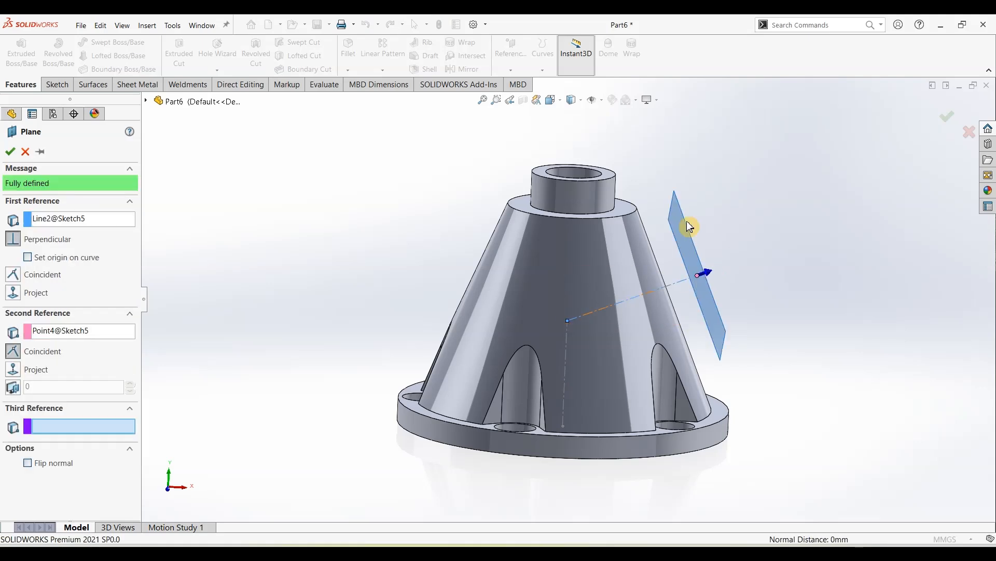
pyautogui.click(13, 157)
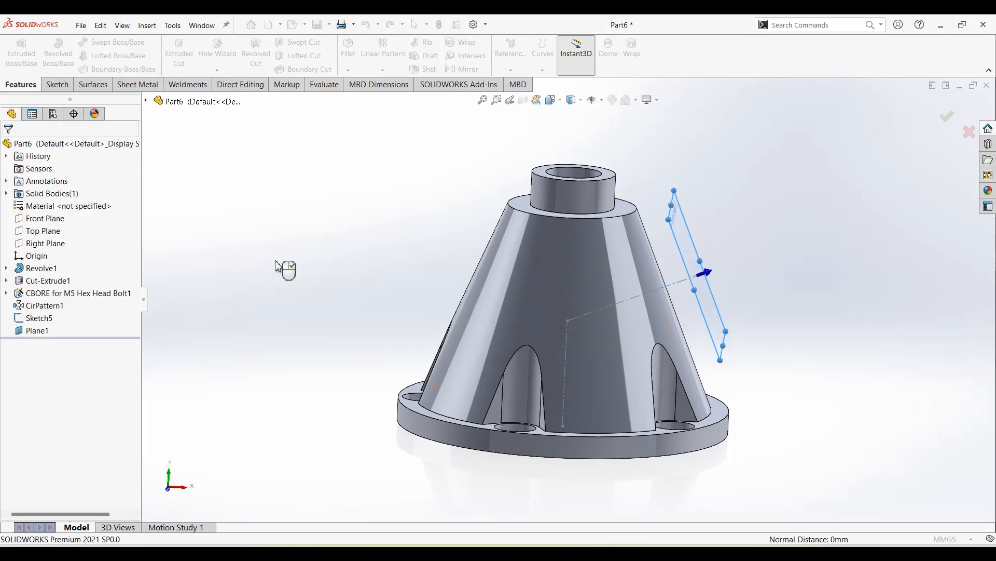
# Step: Sketch a circle about 43 mm in diameter on the new angled plane, centered on the sketch origin
pyautogui.click(56, 84)
pyautogui.click(15, 49)
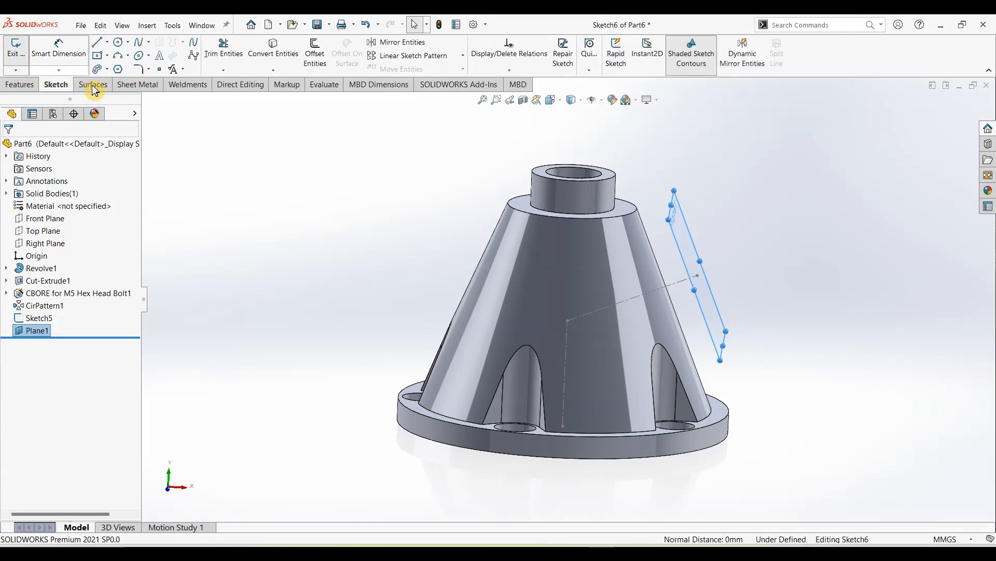
pyautogui.click(122, 45)
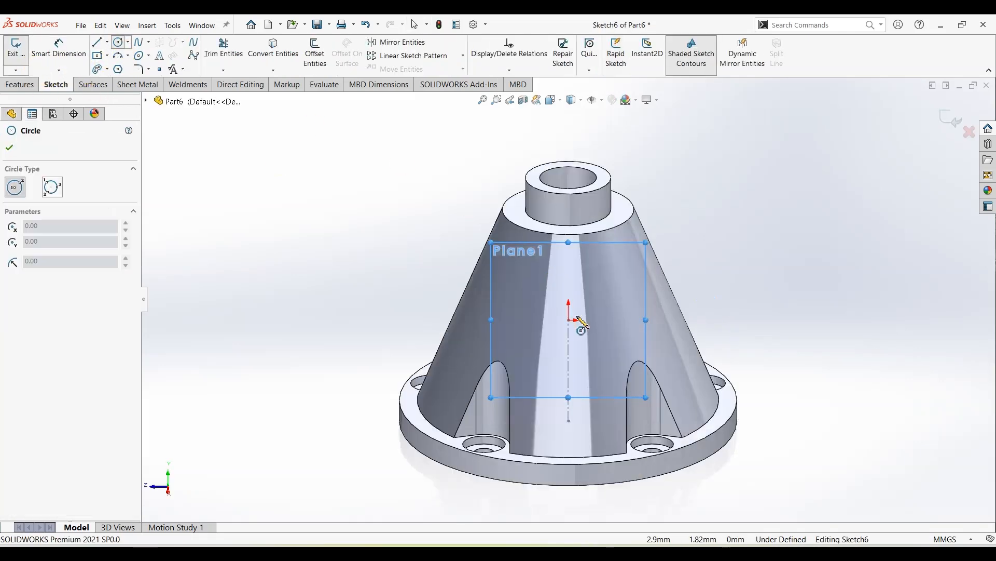
pyautogui.click(568, 319)
pyautogui.click(590, 263)
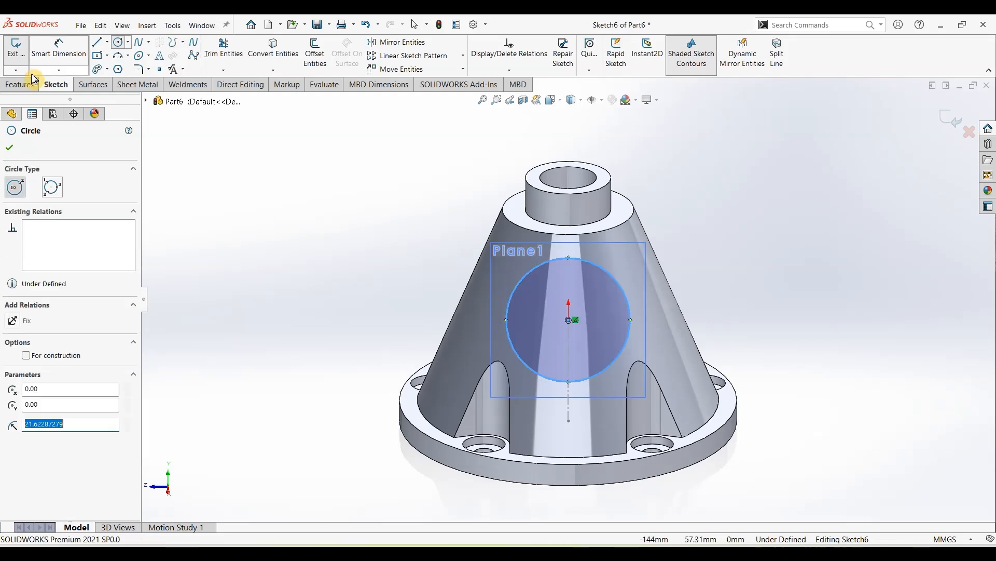
pyautogui.press('Escape')
# Step: Set the circle's diameter to 35 mm
pyautogui.click(612, 283)
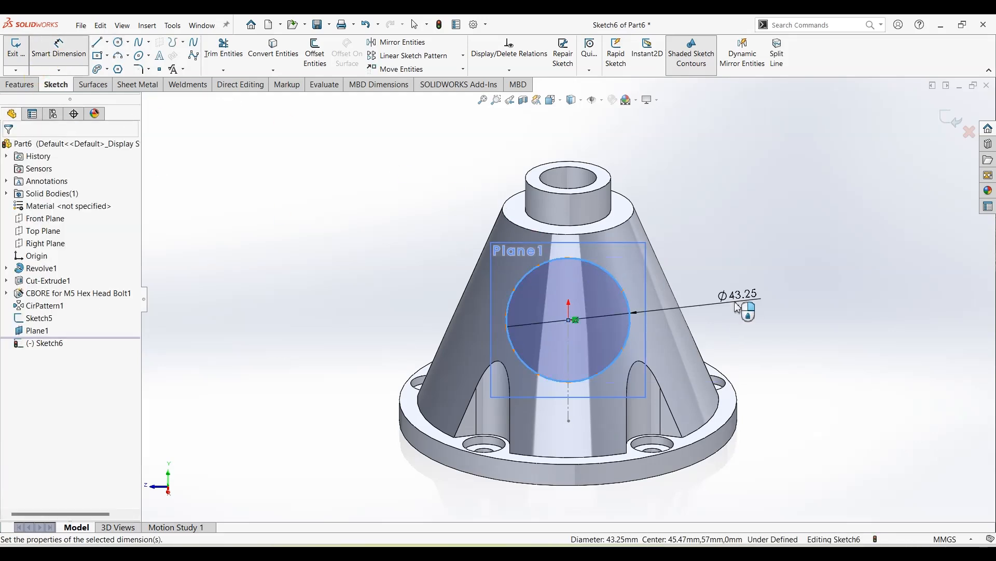
pyautogui.click(735, 306)
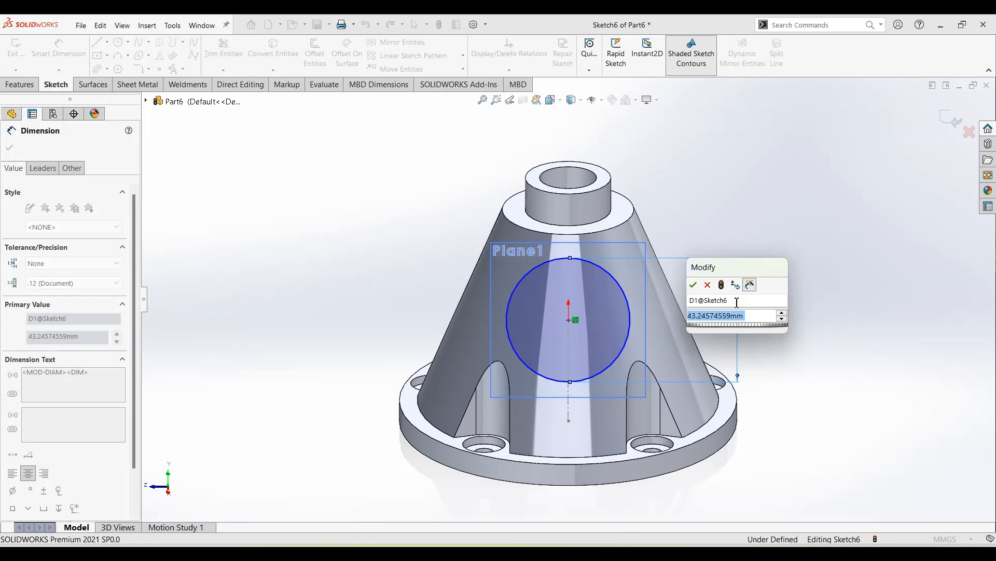
pyautogui.write('35')
pyautogui.press('Return')
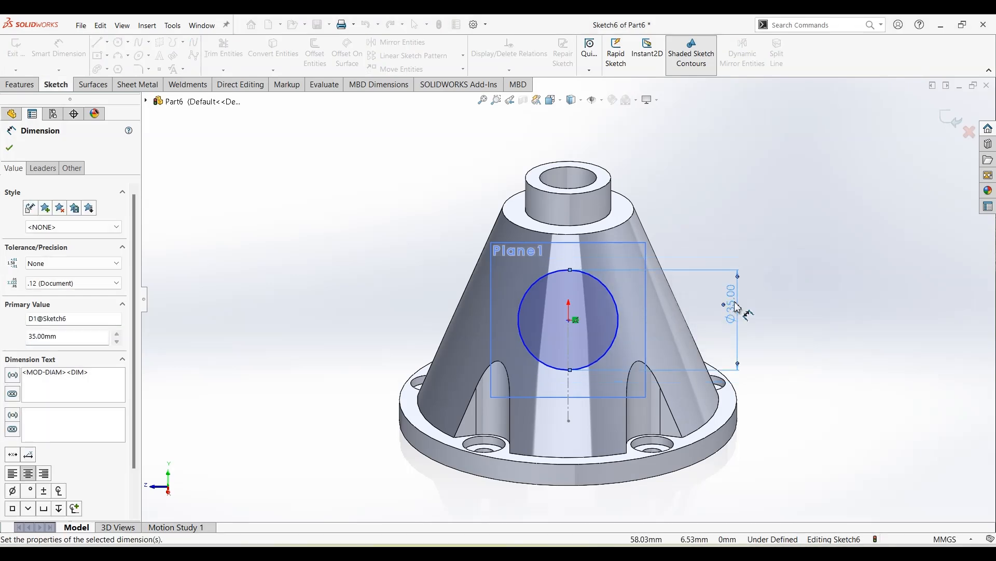
pyautogui.click(392, 342)
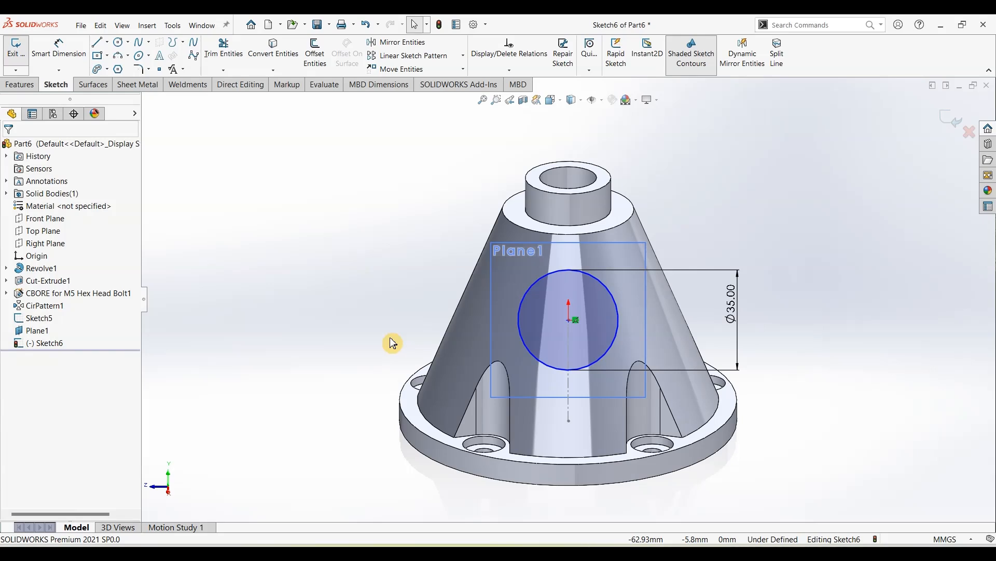
# Step: Move the circle's center off the origin and attach it to the slanted centerline with a Pierce relation
pyautogui.moveTo(392, 343); pyautogui.dragTo(613, 321, button='middle')
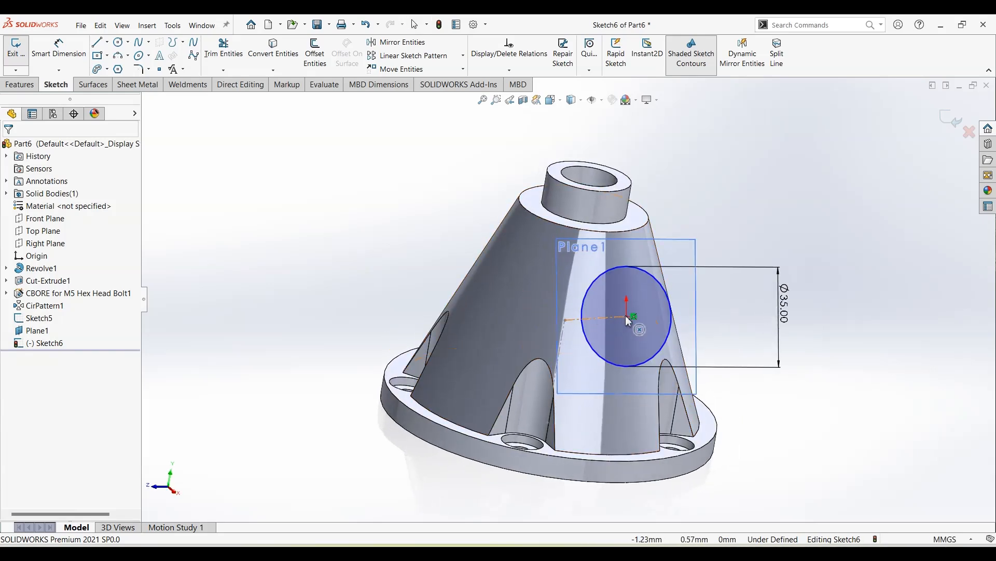
pyautogui.moveTo(627, 316); pyautogui.dragTo(629, 291)
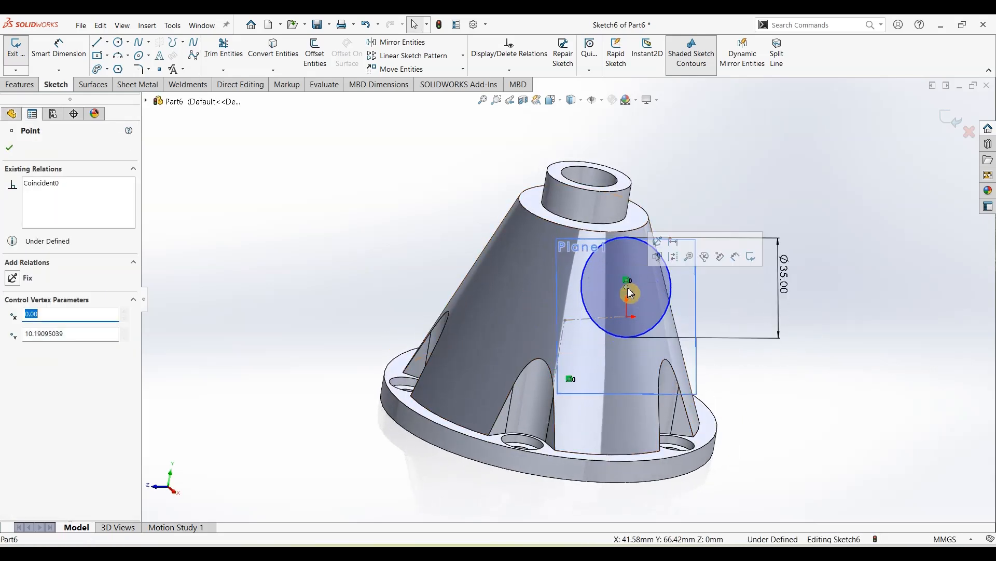
pyautogui.keyDown('ctrl'); pyautogui.click(609, 322); pyautogui.keyUp('ctrl')
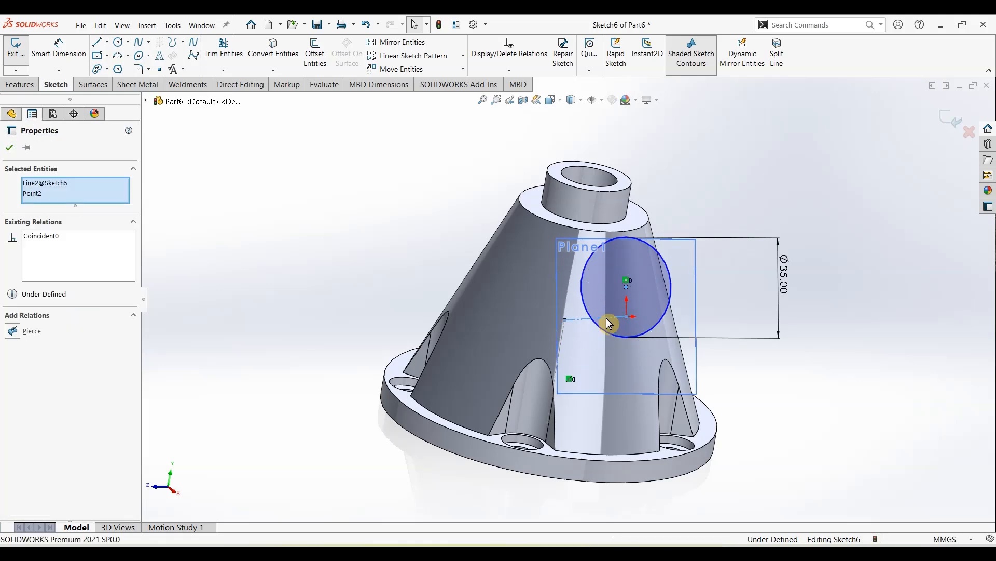
pyautogui.click(635, 280)
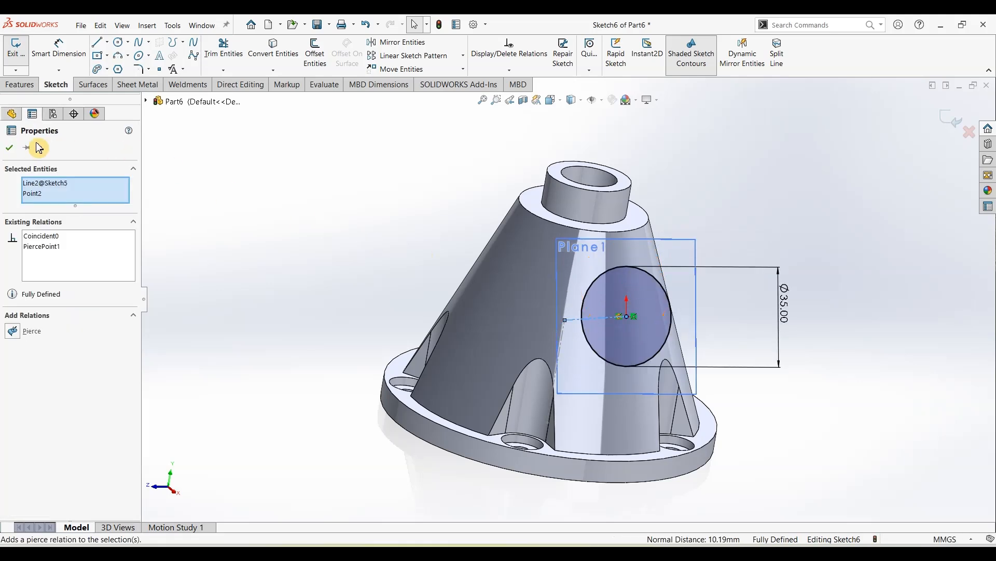
pyautogui.click(17, 149)
# Step: Start a boss extrusion of the 35 mm circle, reversed toward the cone with the end condition Up To Next
pyautogui.click(28, 85)
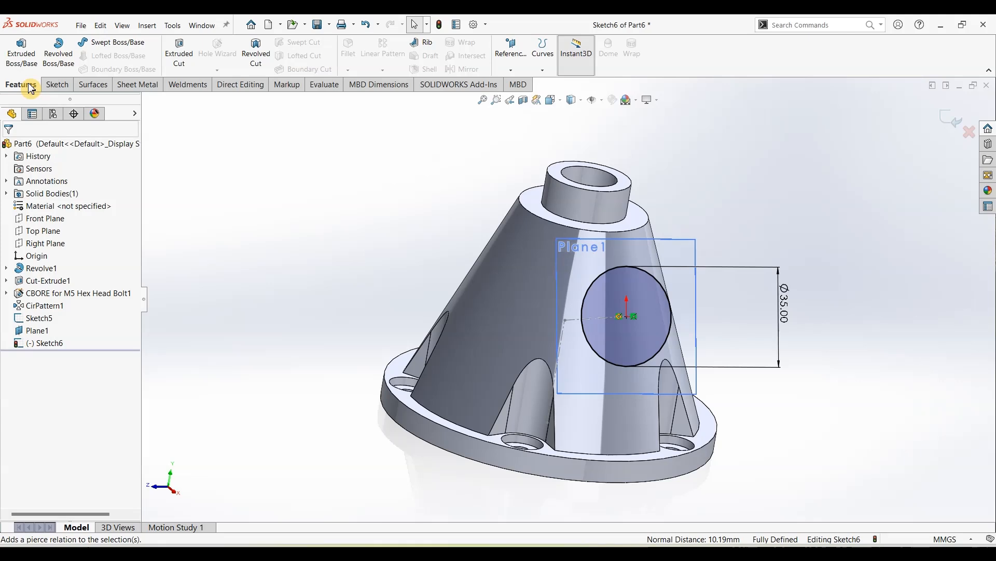
pyautogui.click(22, 52)
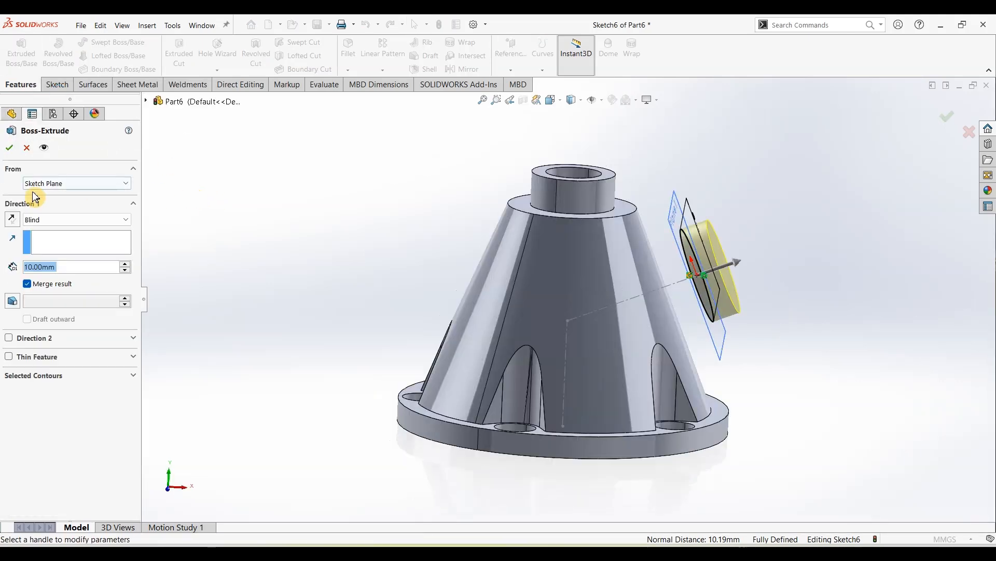
pyautogui.click(16, 222)
pyautogui.click(31, 219)
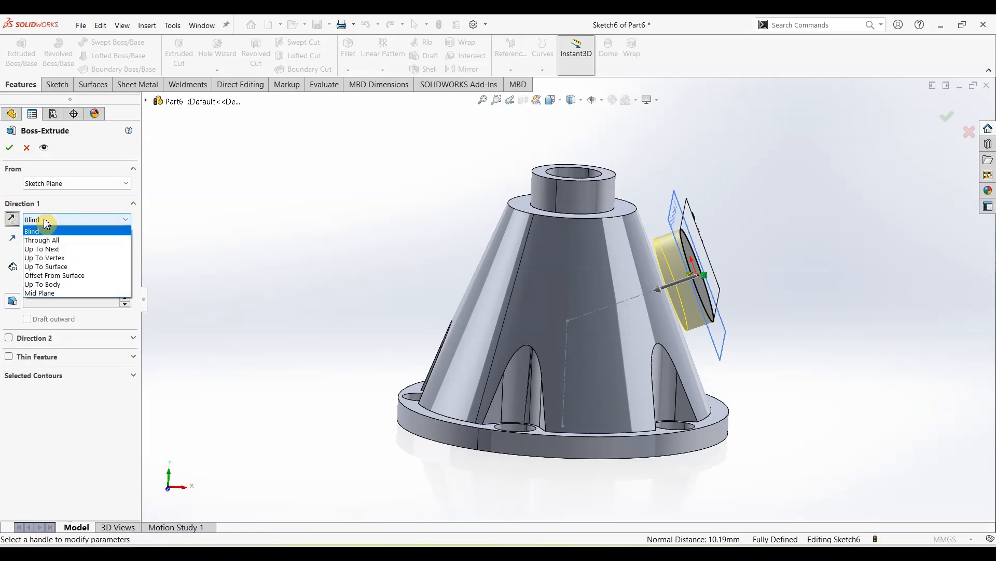
pyautogui.click(40, 251)
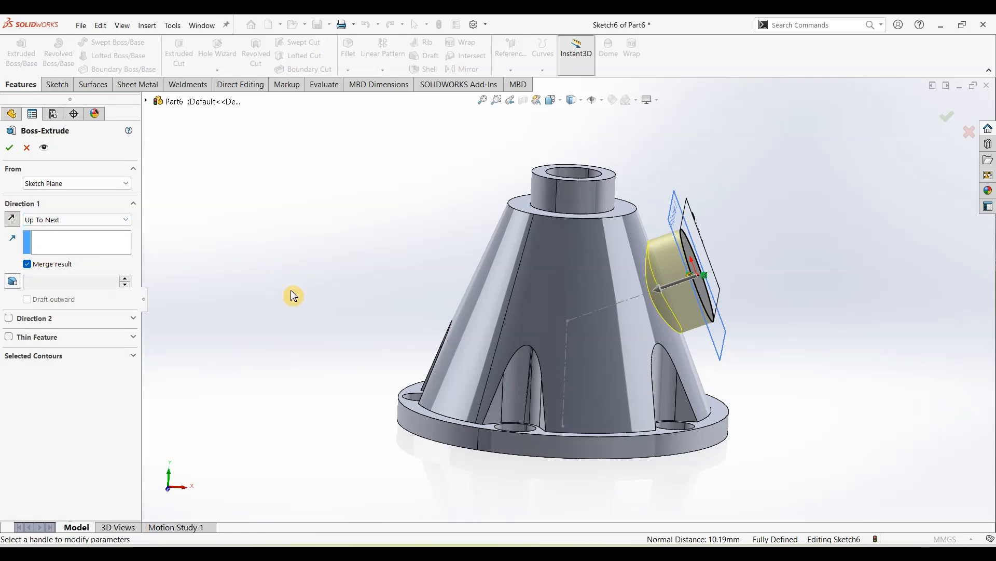
# Step: Check the Part311 drawing, apply a 15-degree outward draft to the boss extrusion, and complete it
pyautogui.click(472, 552)
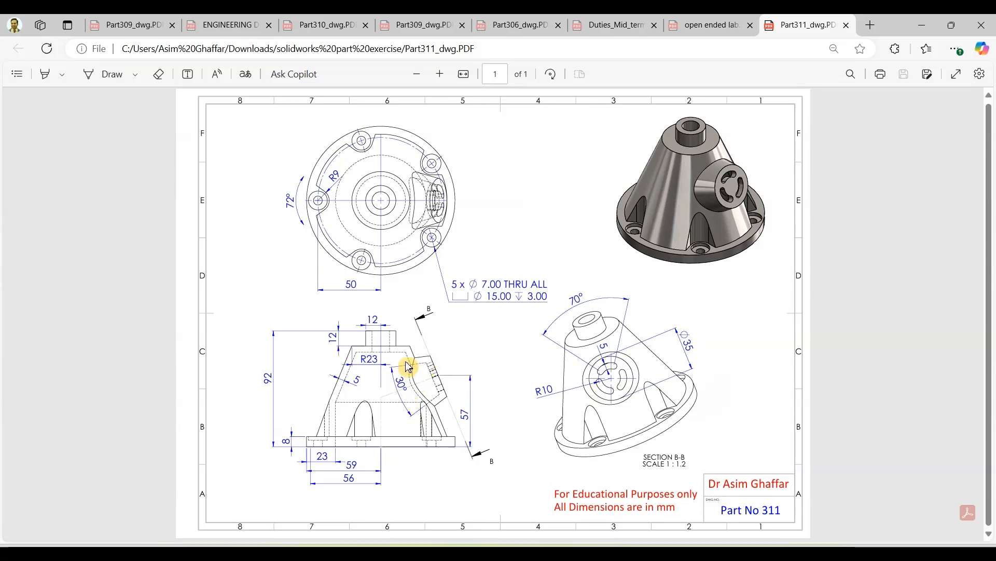
pyautogui.click(921, 25)
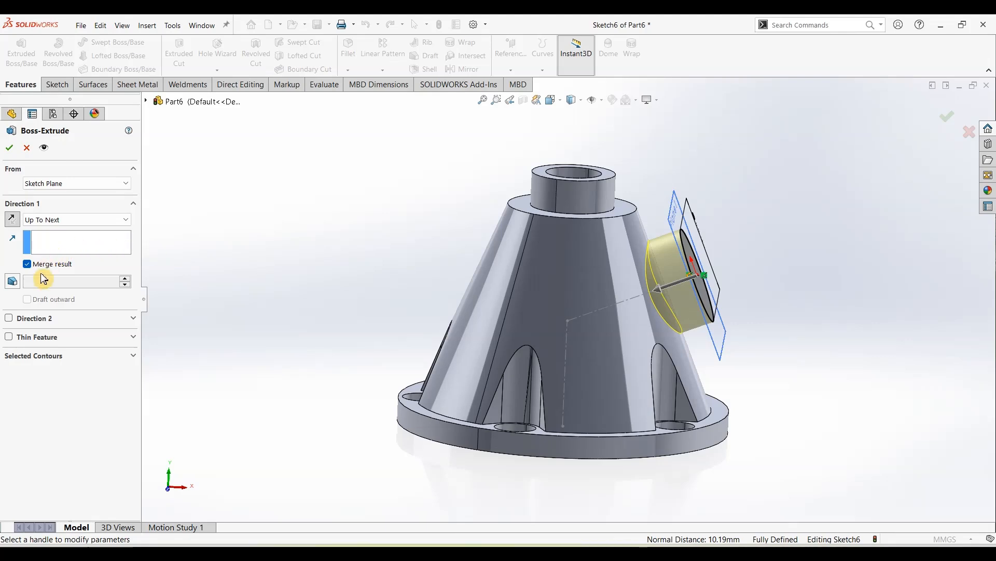
pyautogui.click(12, 284)
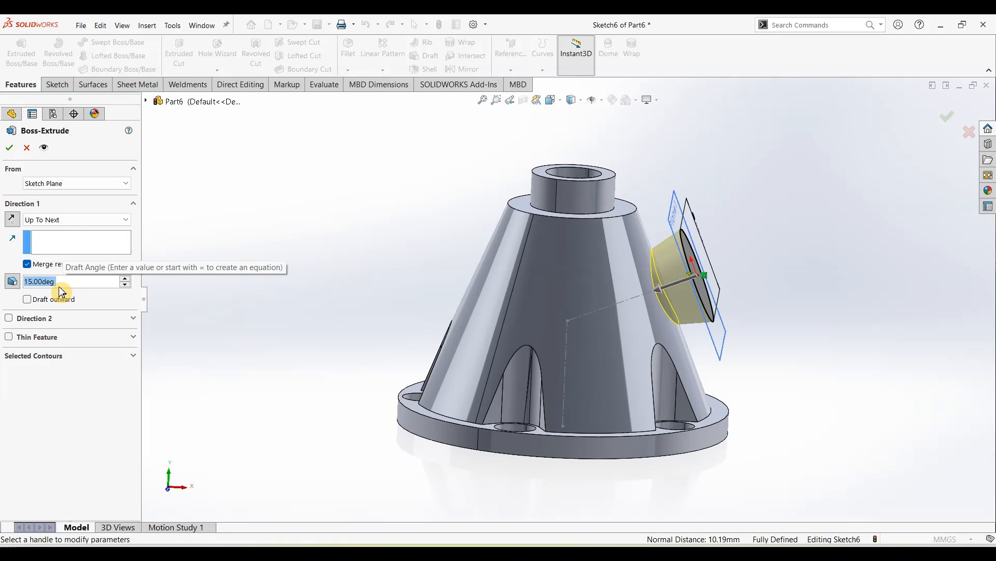
pyautogui.click(28, 299)
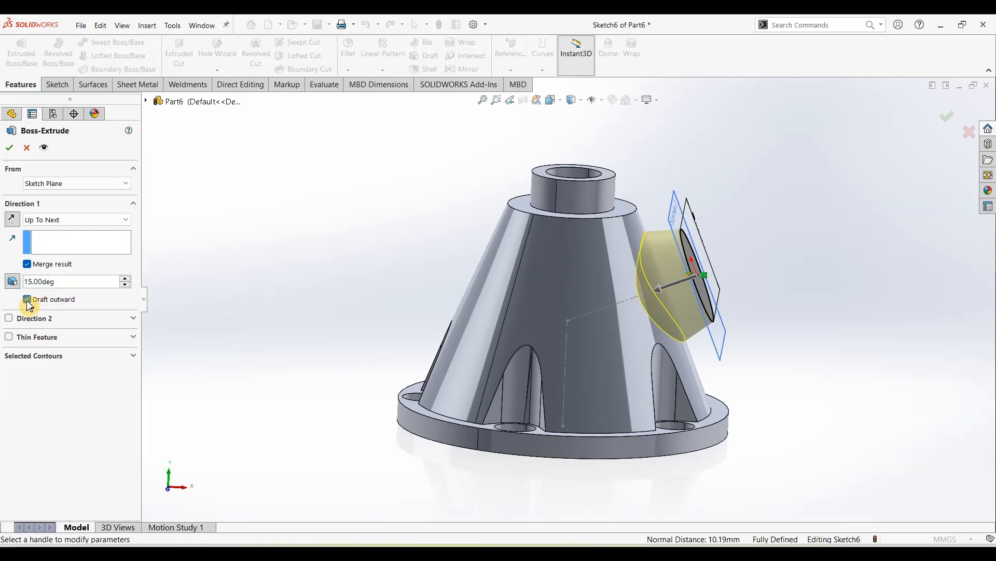
pyautogui.click(15, 149)
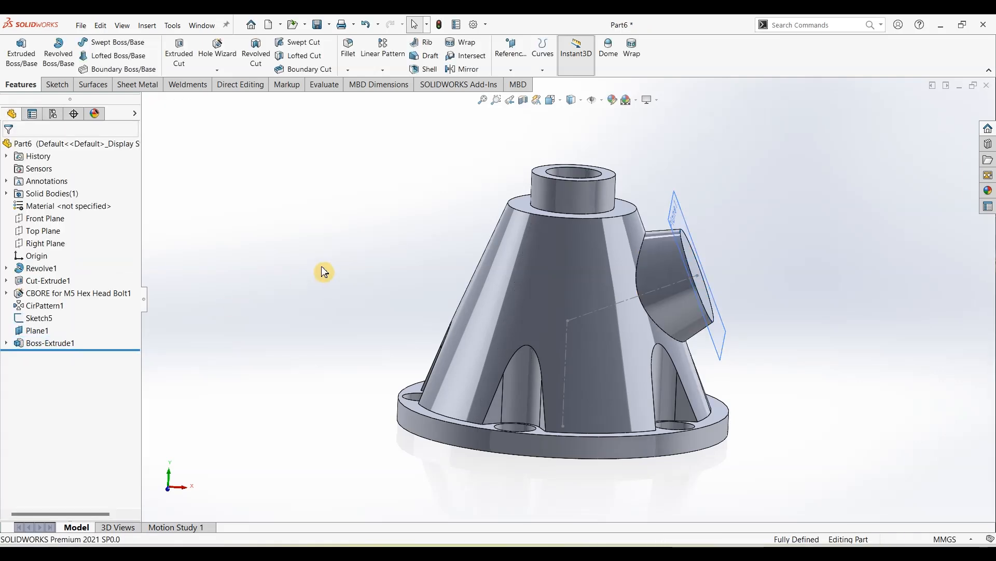
# Step: Hide the angled reference plane and the slanted centerline sketch
pyautogui.click(726, 335)
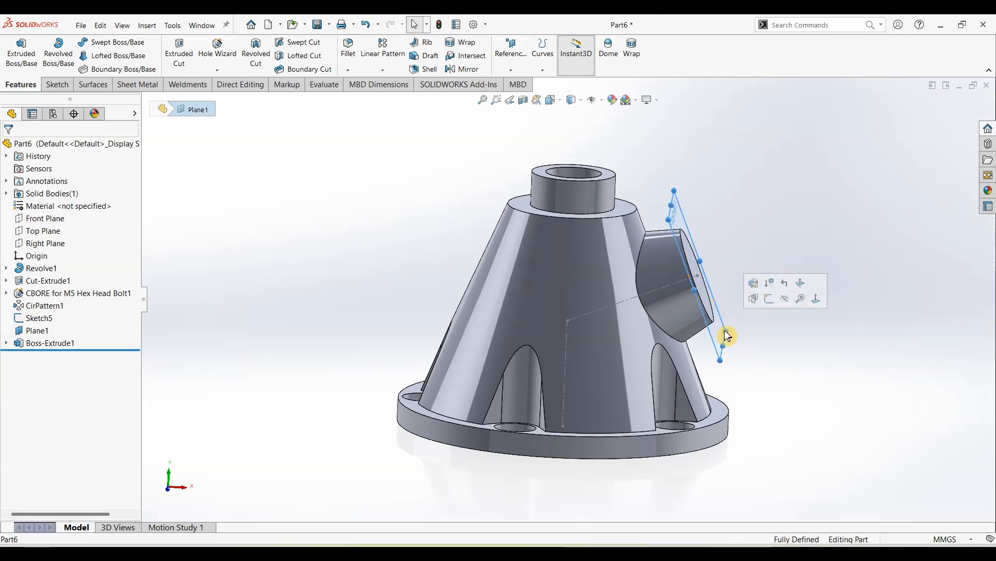
pyautogui.click(784, 298)
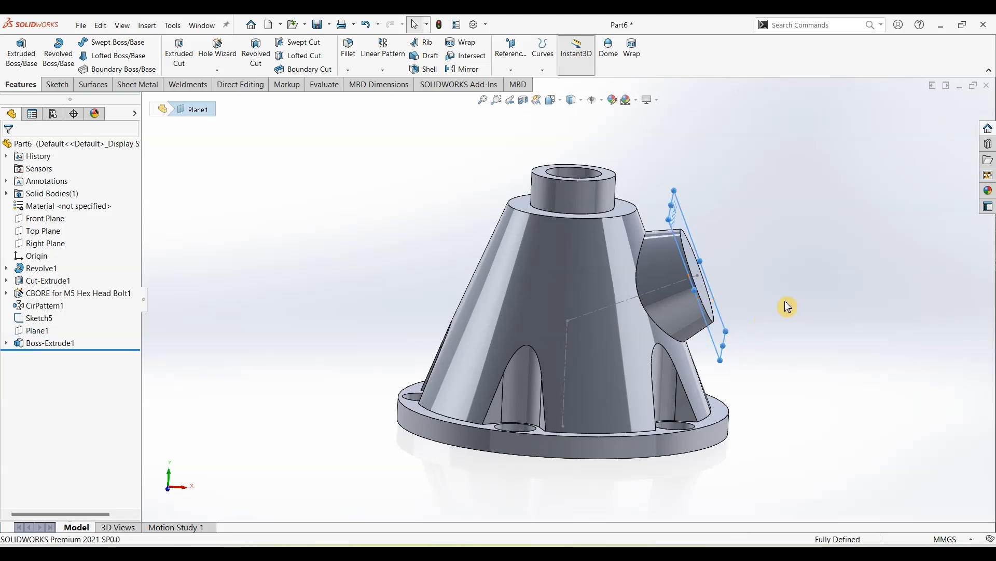
pyautogui.click(628, 306)
pyautogui.click(671, 272)
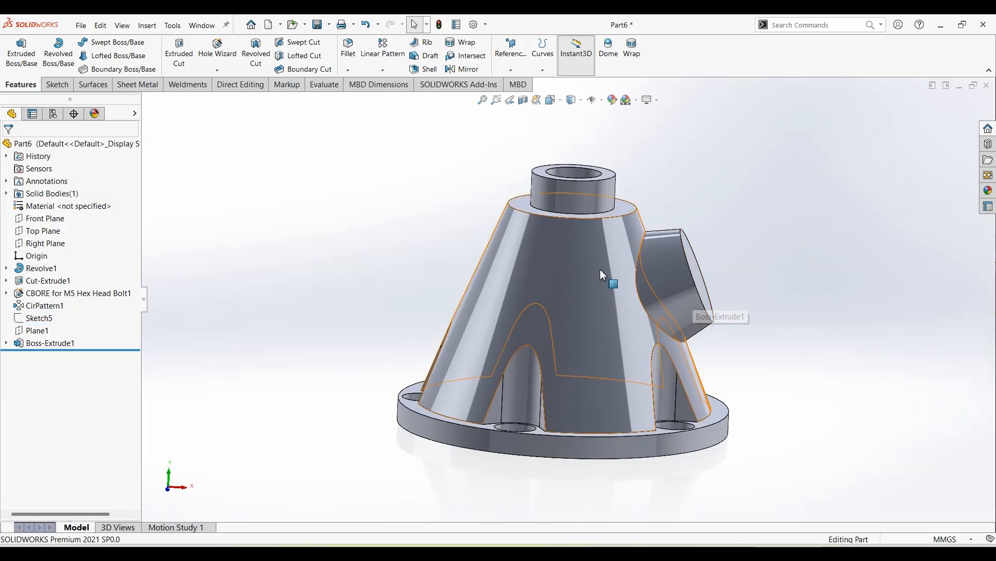
pyautogui.click(352, 237)
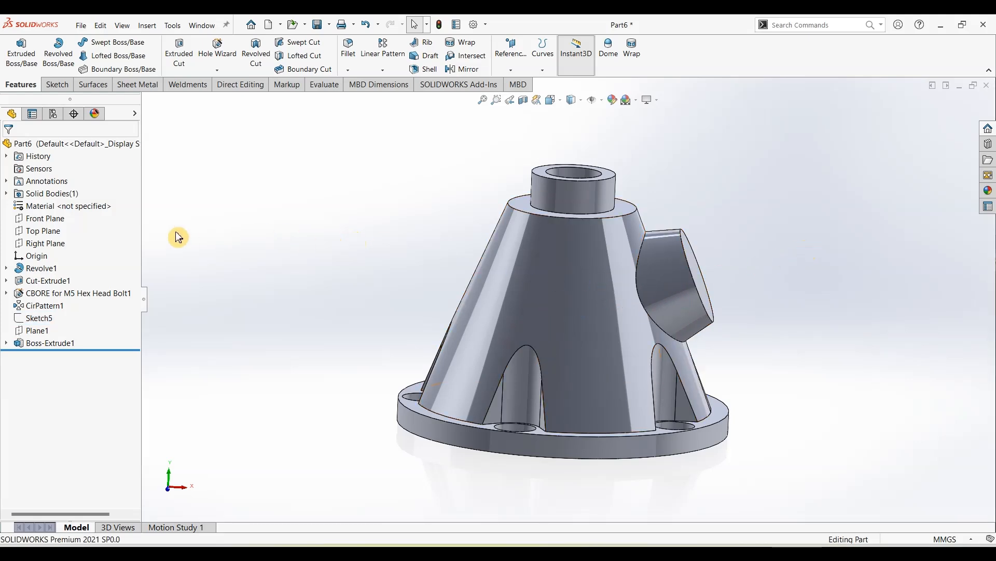
# Step: Open a new sketch on the Front Plane and show the model with hidden lines visible
pyautogui.click(52, 218)
pyautogui.moveTo(273, 216)
pyautogui.mouseDown(button='middle')
pyautogui.moveTo(222, 237)
pyautogui.moveTo(265, 207)
pyautogui.moveTo(283, 211)
pyautogui.mouseUp(button='middle')
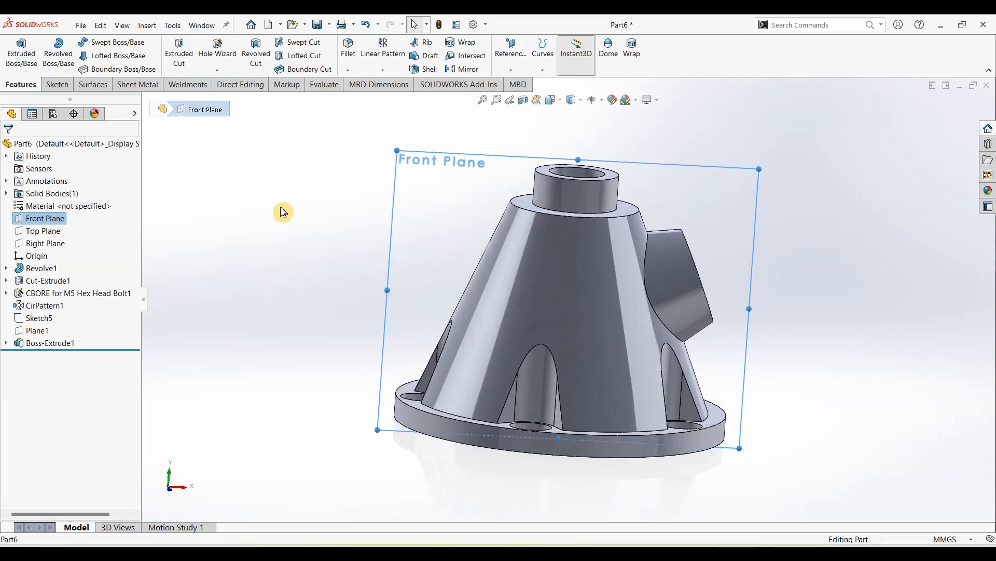
pyautogui.click(57, 84)
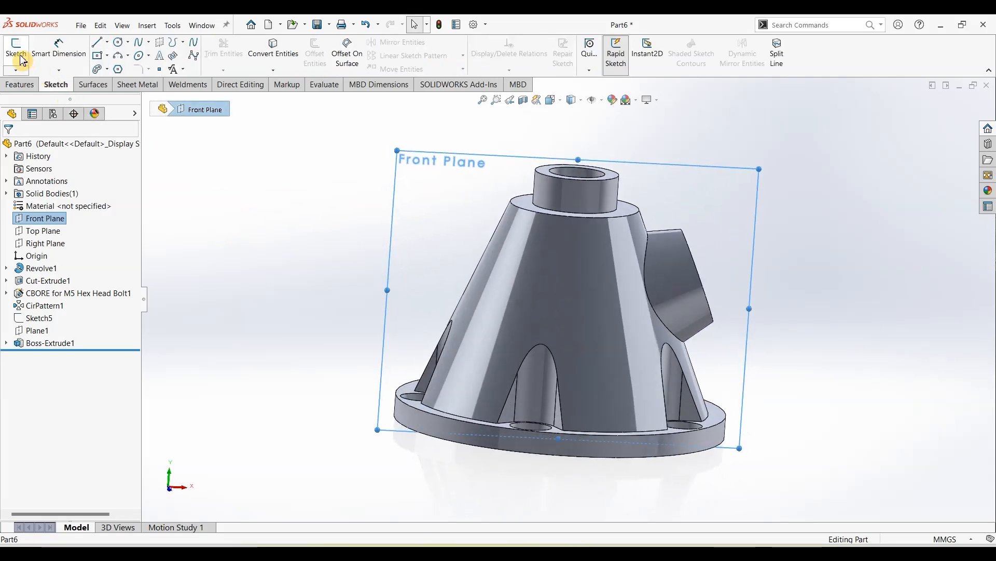
pyautogui.click(16, 49)
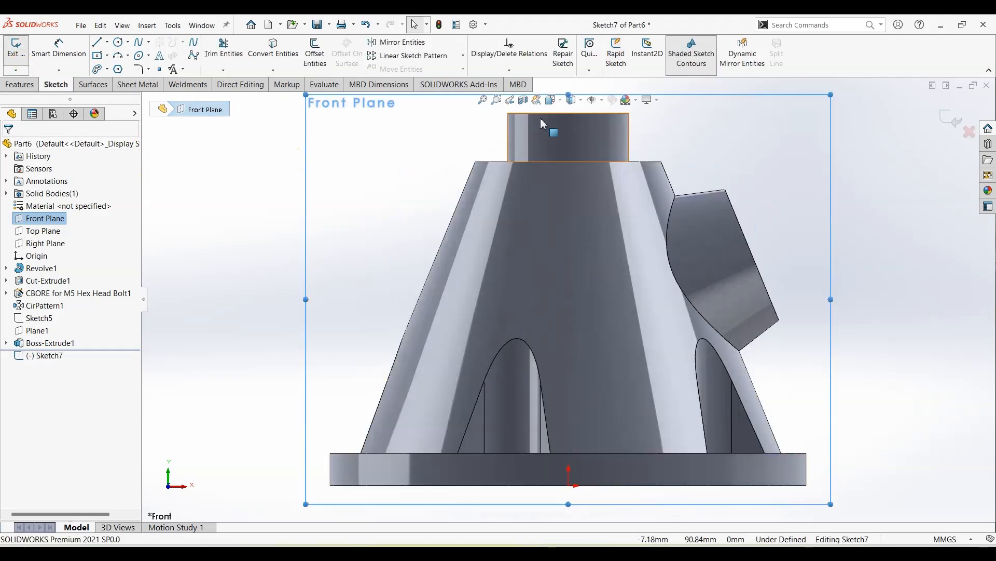
pyautogui.click(573, 100)
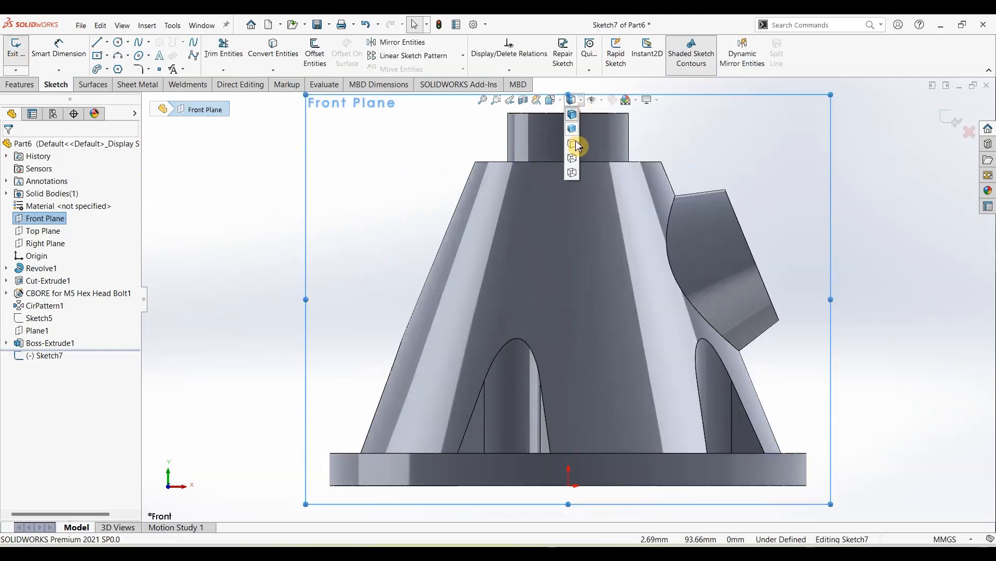
pyautogui.click(575, 164)
pyautogui.click(203, 199)
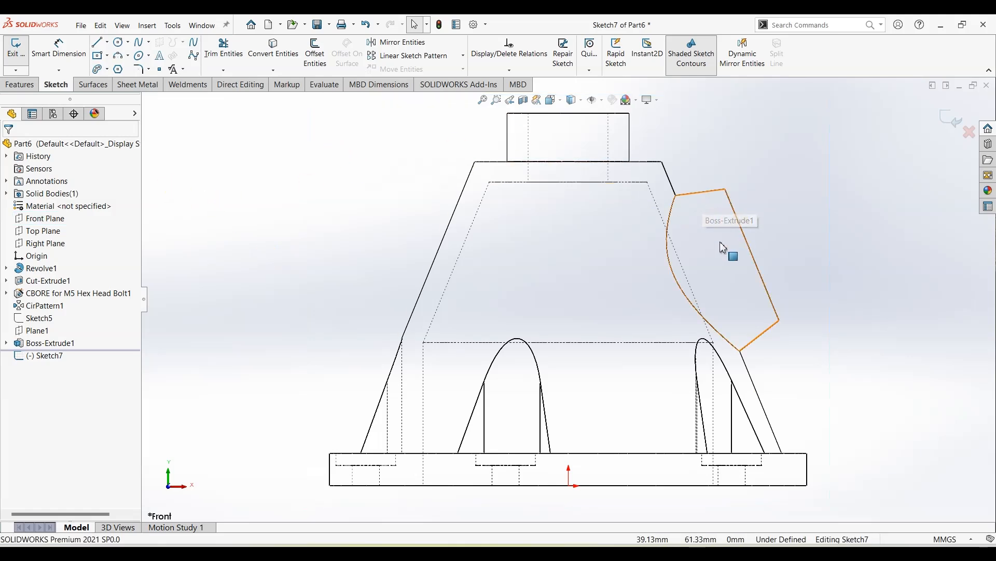
# Step: Offset the boss's slanted end edge and its two side edges 5 mm inward into the sketch
pyautogui.click(324, 89)
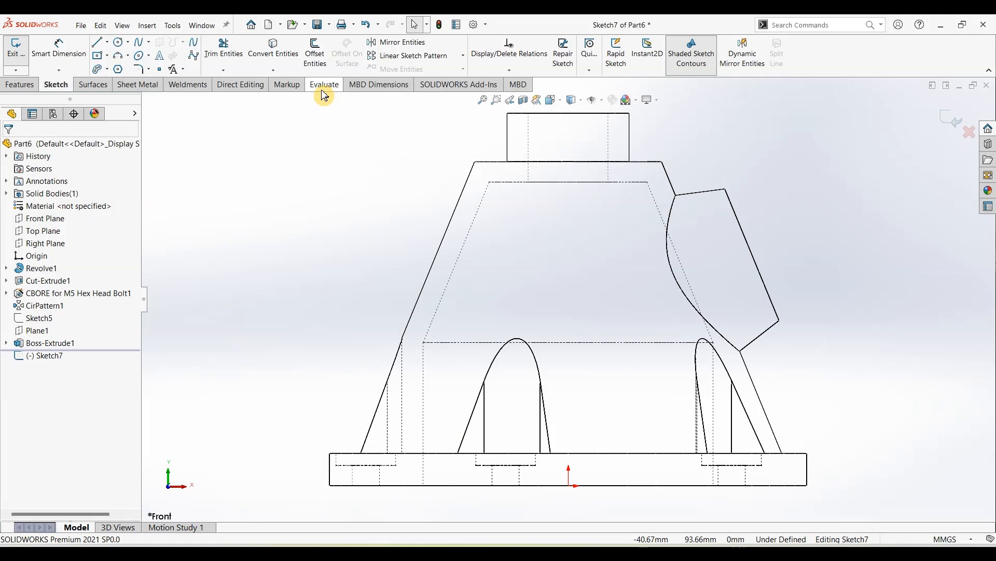
pyautogui.click(315, 52)
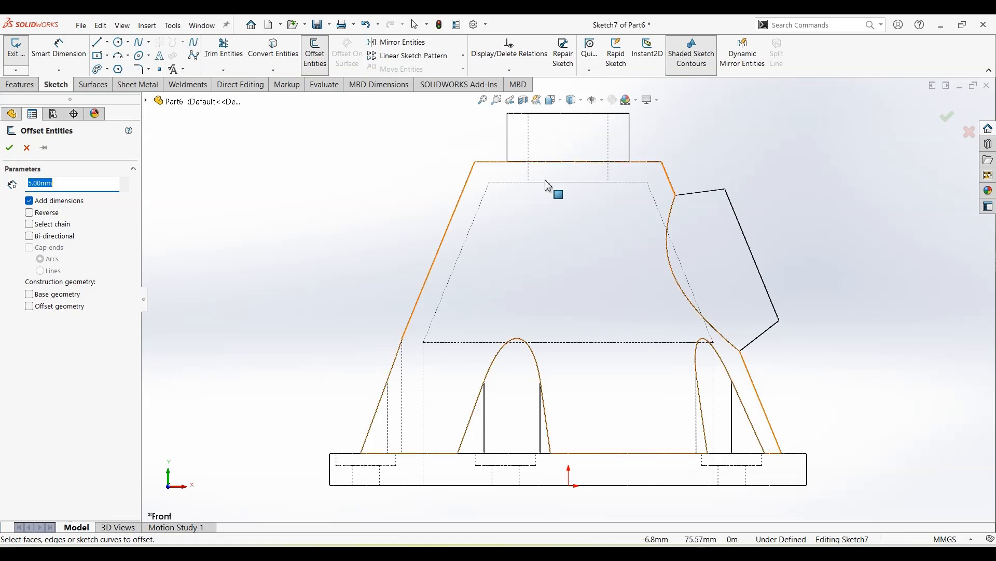
pyautogui.click(741, 227)
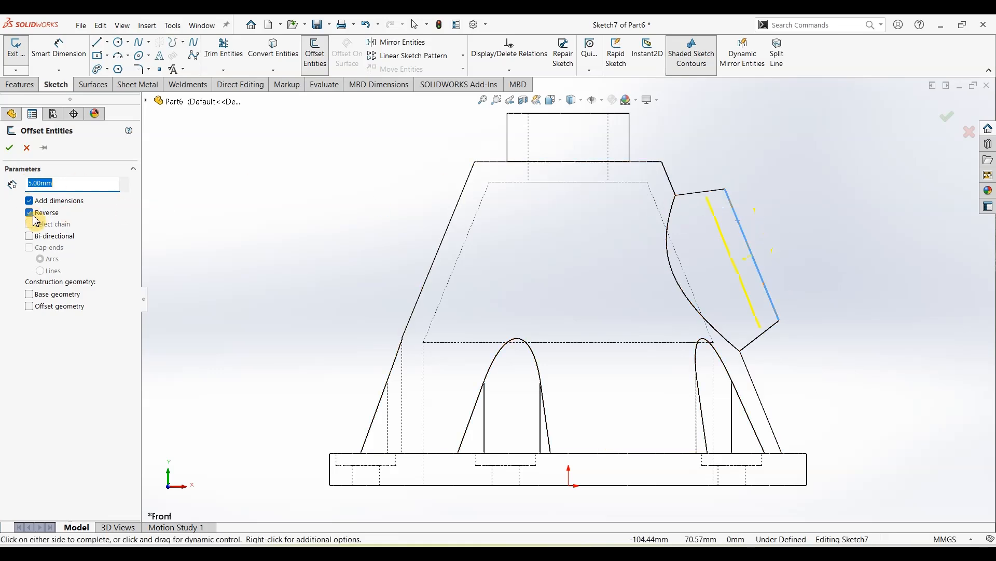
pyautogui.click(698, 199)
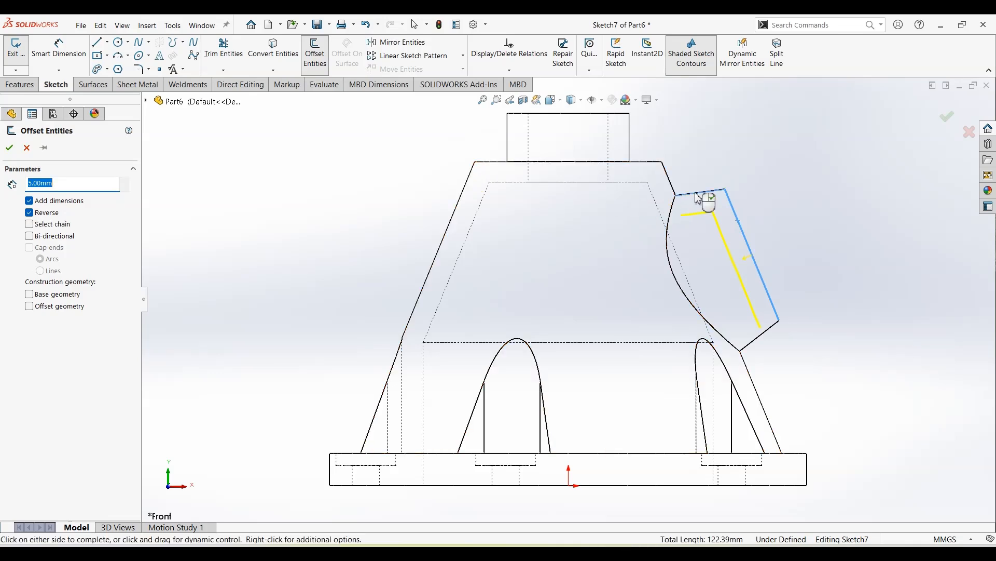
pyautogui.click(761, 337)
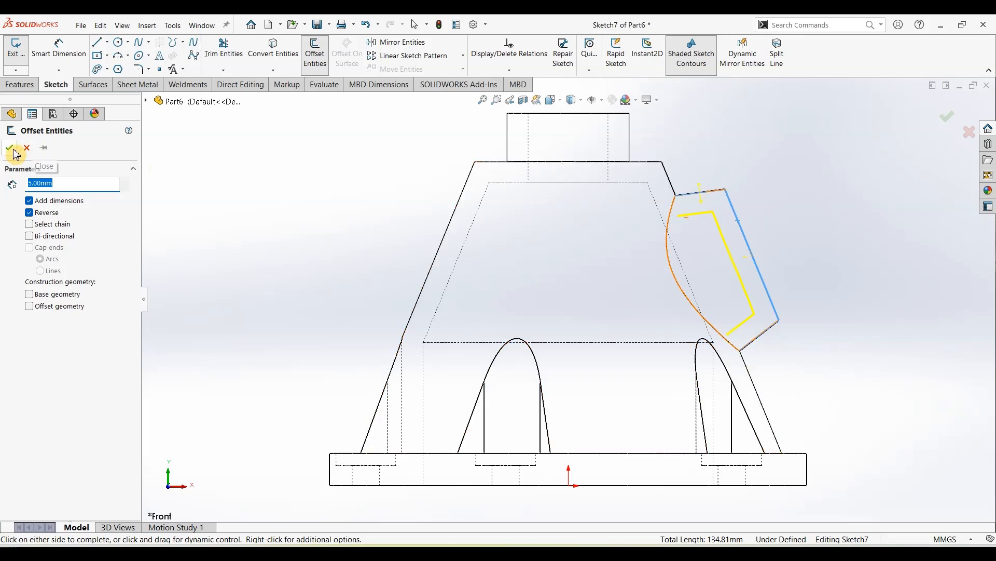
pyautogui.press('Return')
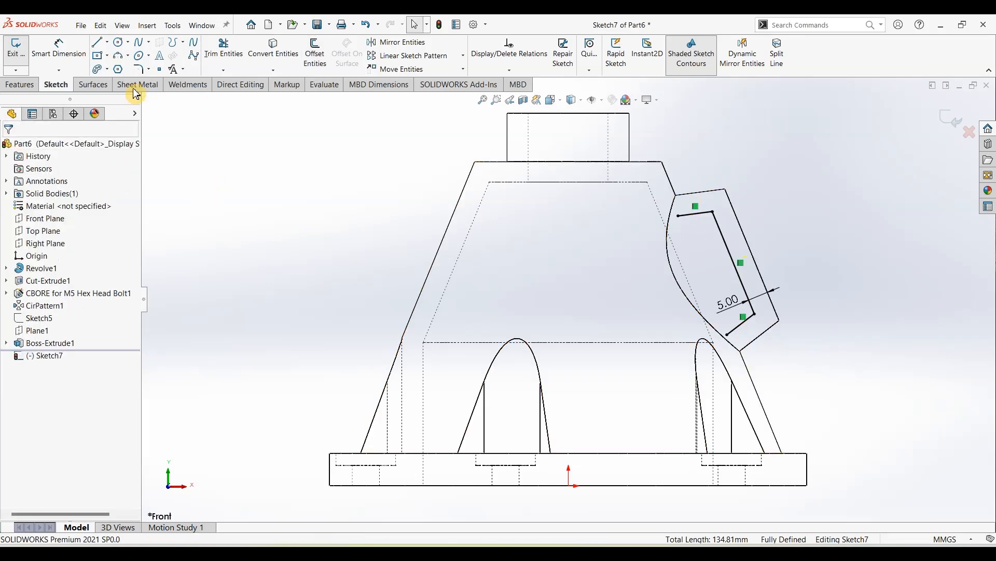
# Step: Sketch a centerline about 30 mm long from the midpoint of the offset end line, perpendicular to it and toward the cone's interior
pyautogui.click(107, 43)
pyautogui.click(121, 66)
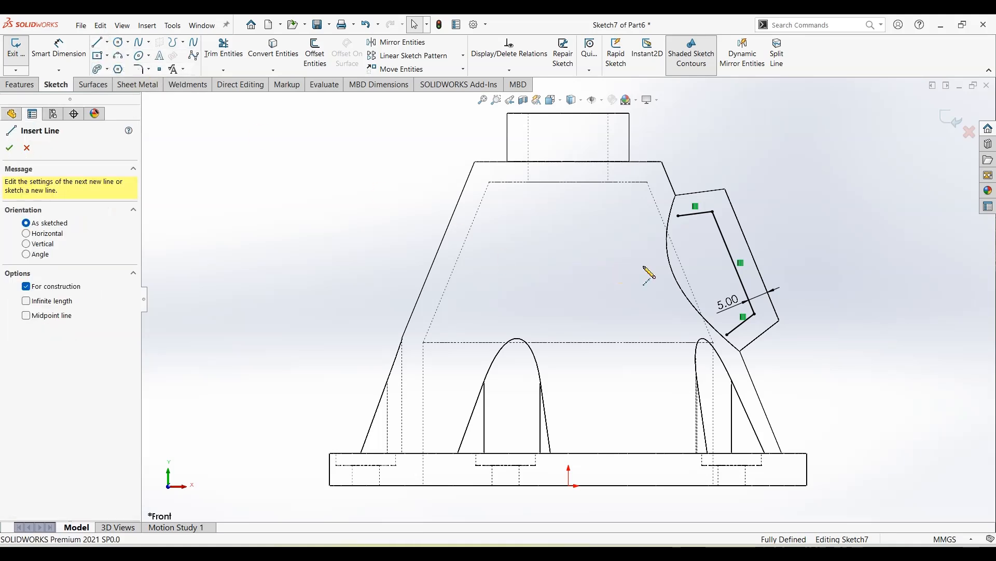
pyautogui.click(734, 262)
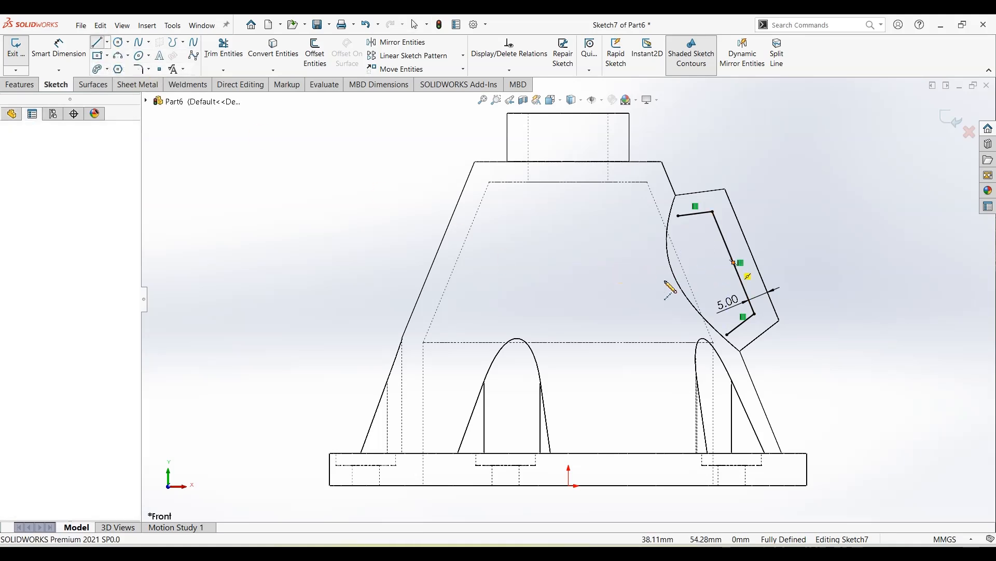
pyautogui.click(623, 310)
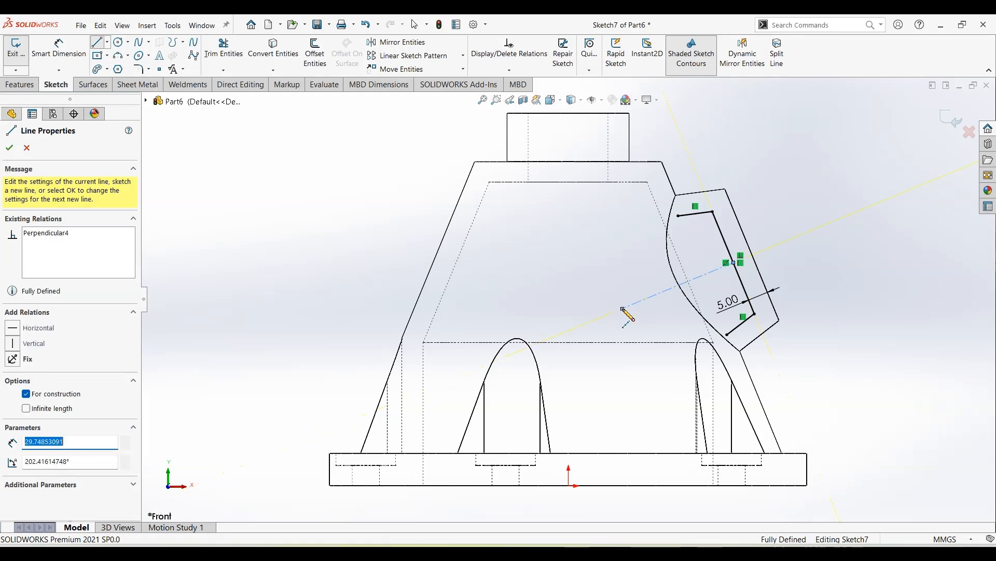
pyautogui.press('Escape')
pyautogui.press('Escape')
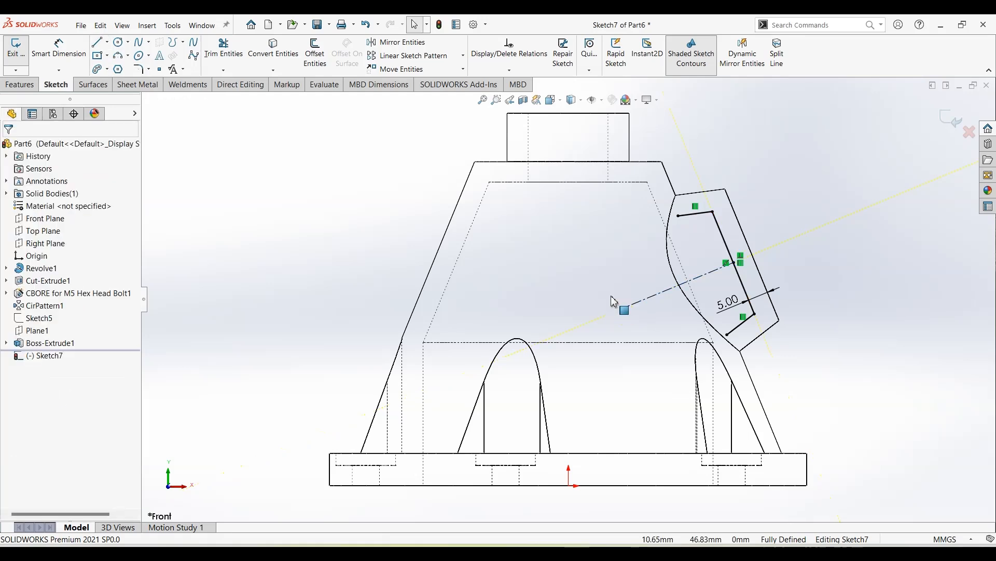
# Step: Trim away the offset lines below the centerline with Power trim
pyautogui.click(235, 63)
pyautogui.moveTo(723, 291)
pyautogui.mouseDown()
pyautogui.moveTo(756, 285)
pyautogui.moveTo(750, 338)
pyautogui.mouseUp()
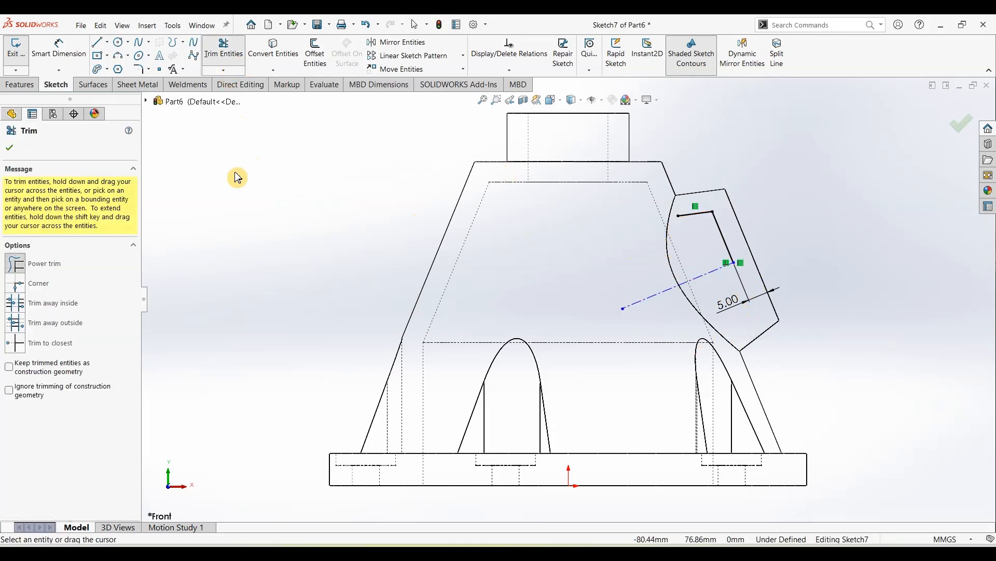
pyautogui.click(22, 151)
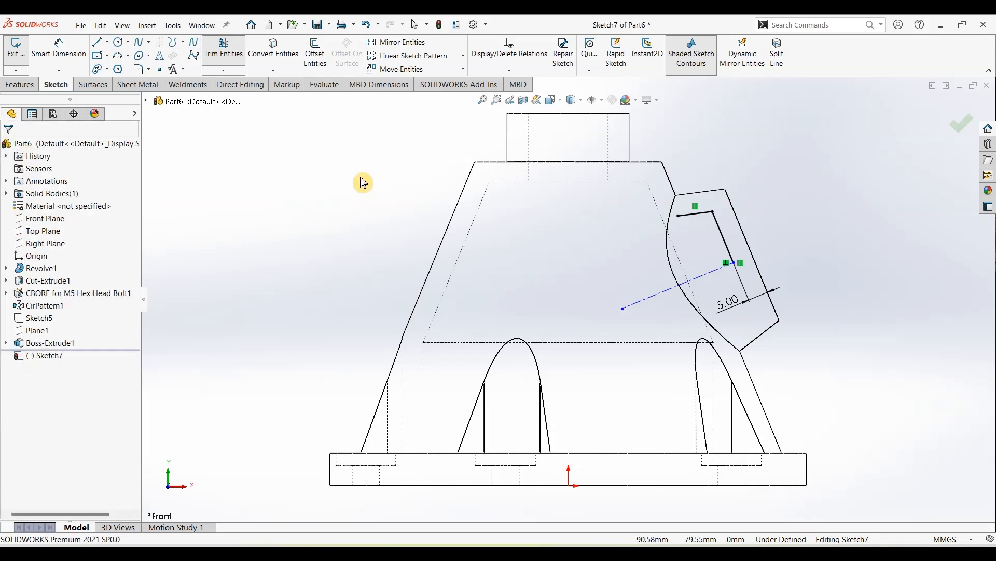
# Step: Extend the upper offset line into the cone's cavity and close the half-profile with solid lines through the centerline's two endpoints
pyautogui.click(679, 215)
pyautogui.moveTo(678, 215); pyautogui.dragTo(589, 233)
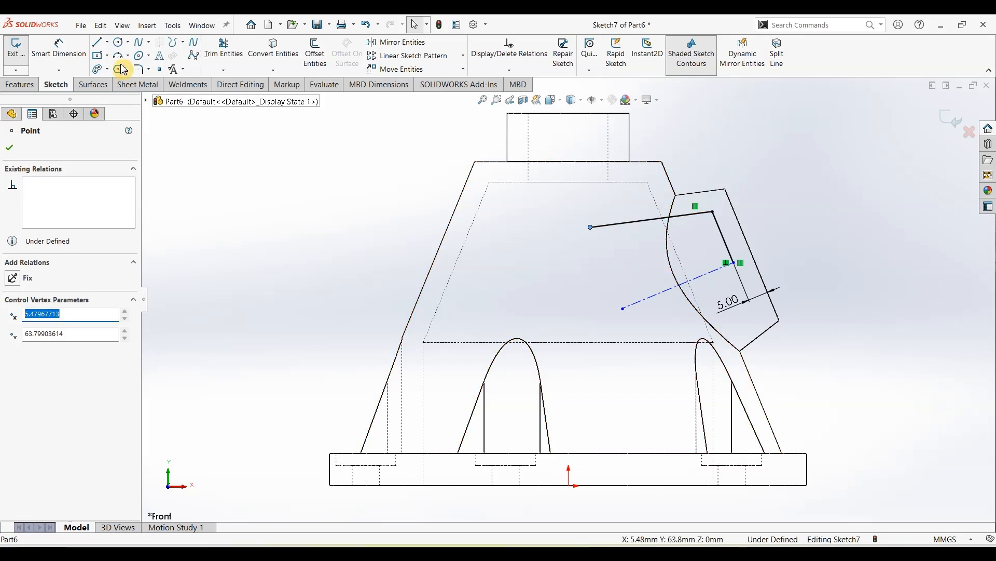
pyautogui.press('l')
pyautogui.moveTo(591, 227); pyautogui.dragTo(623, 308)
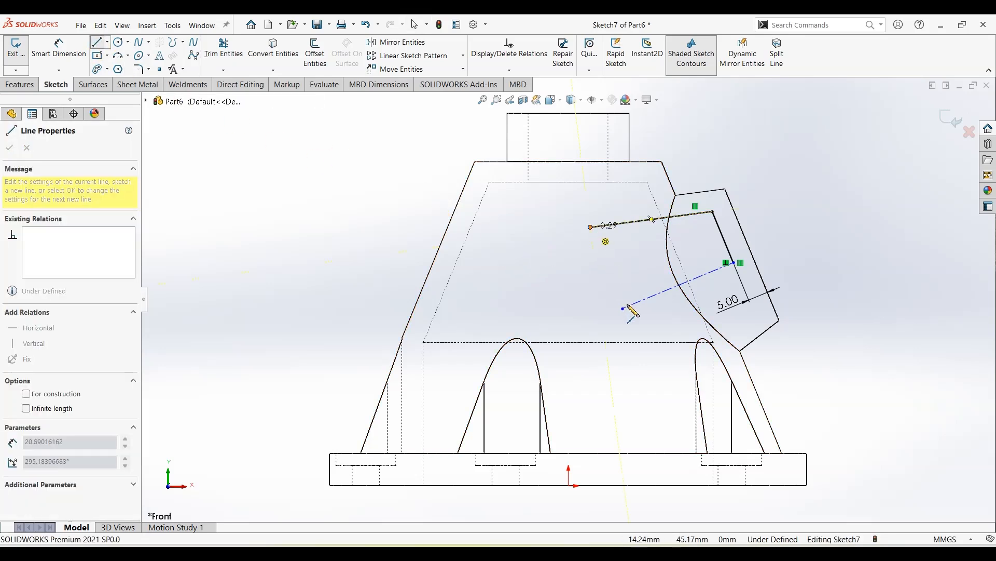
pyautogui.doubleClick(734, 262)
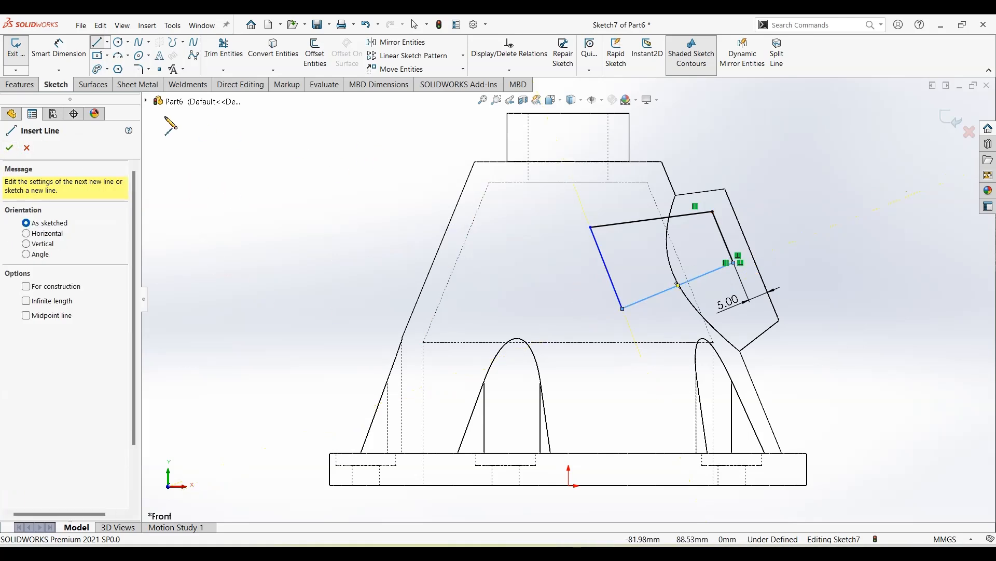
# Step: Cut-revolve the closed profile 360 degrees about the line along the boss's axis
pyautogui.click(26, 87)
pyautogui.press('Escape')
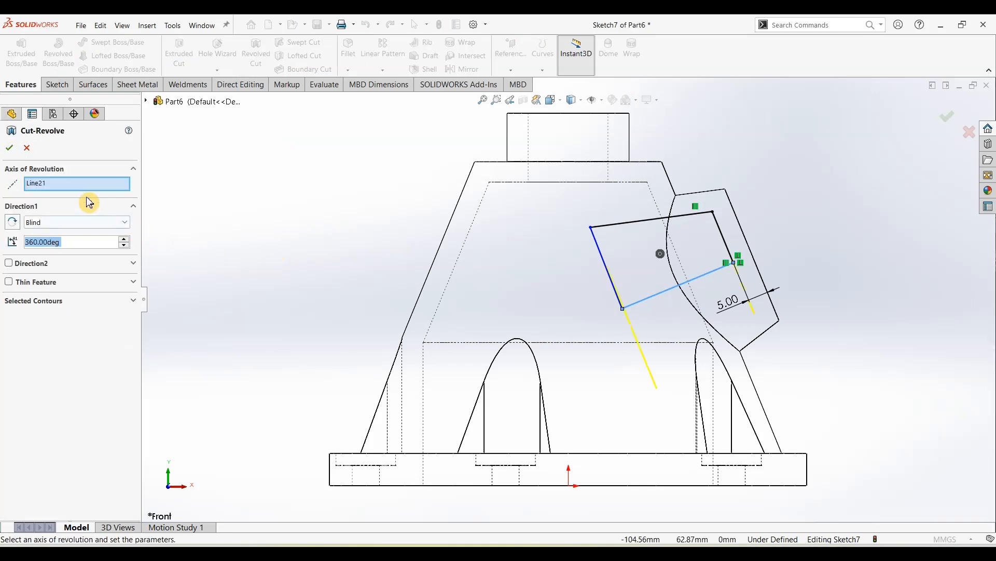
pyautogui.click(10, 149)
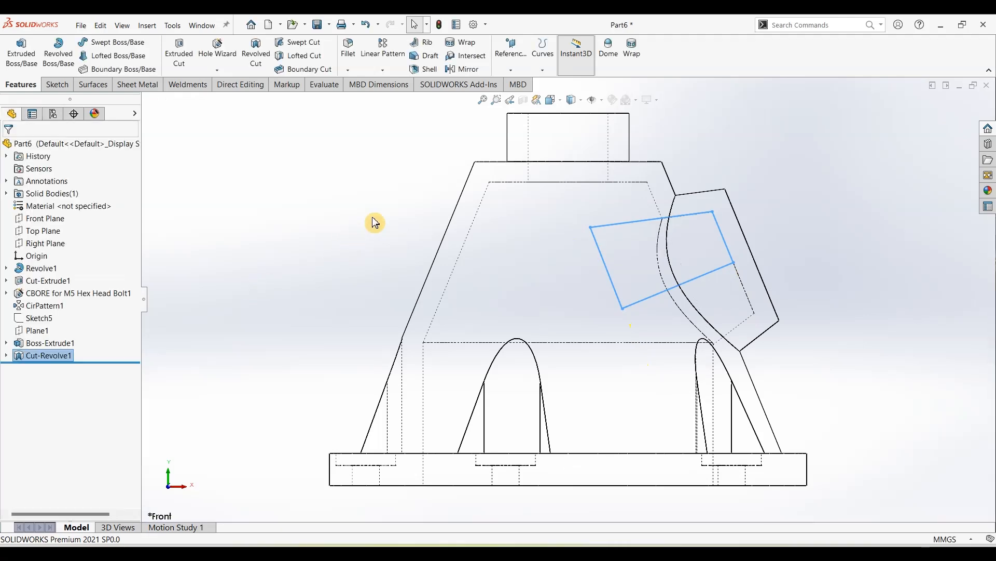
# Step: Restore the shaded-with-edges display and section the model at the Front Plane
pyautogui.click(582, 100)
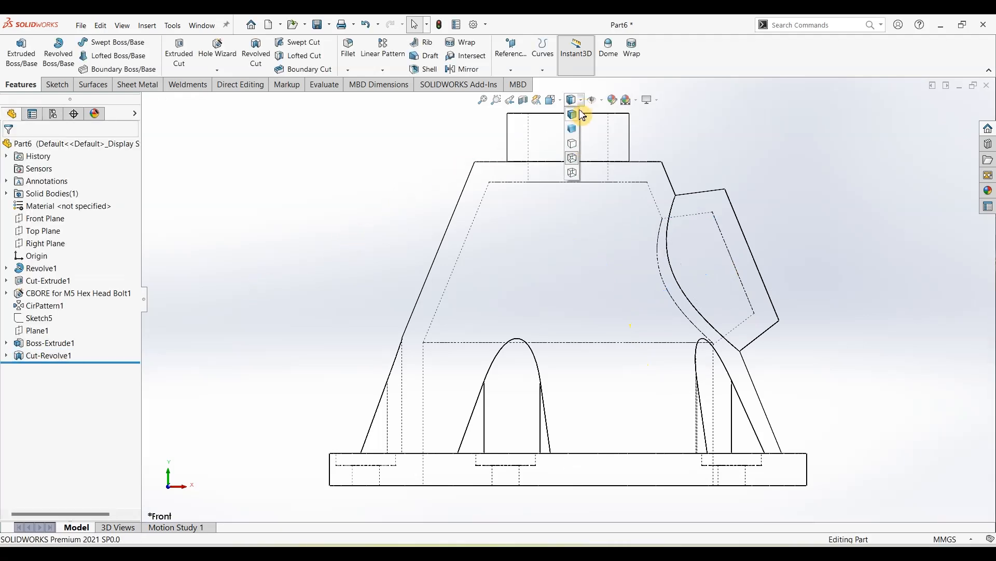
pyautogui.click(580, 115)
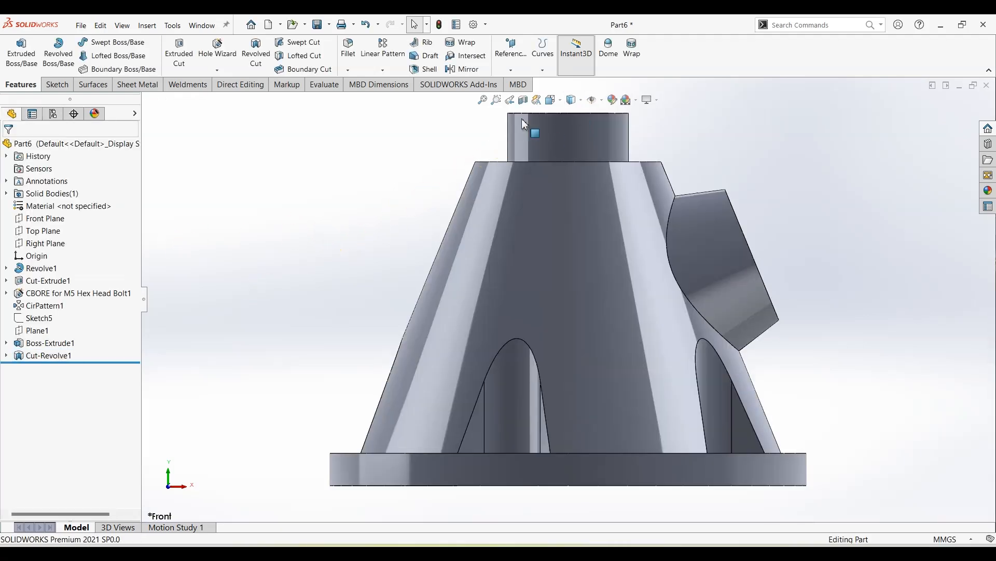
pyautogui.click(523, 99)
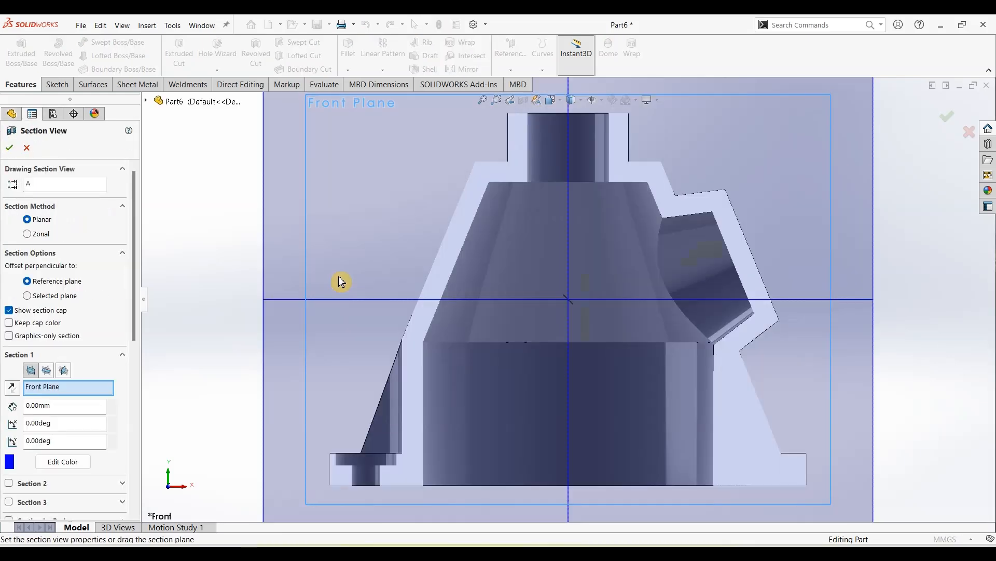
pyautogui.click(10, 148)
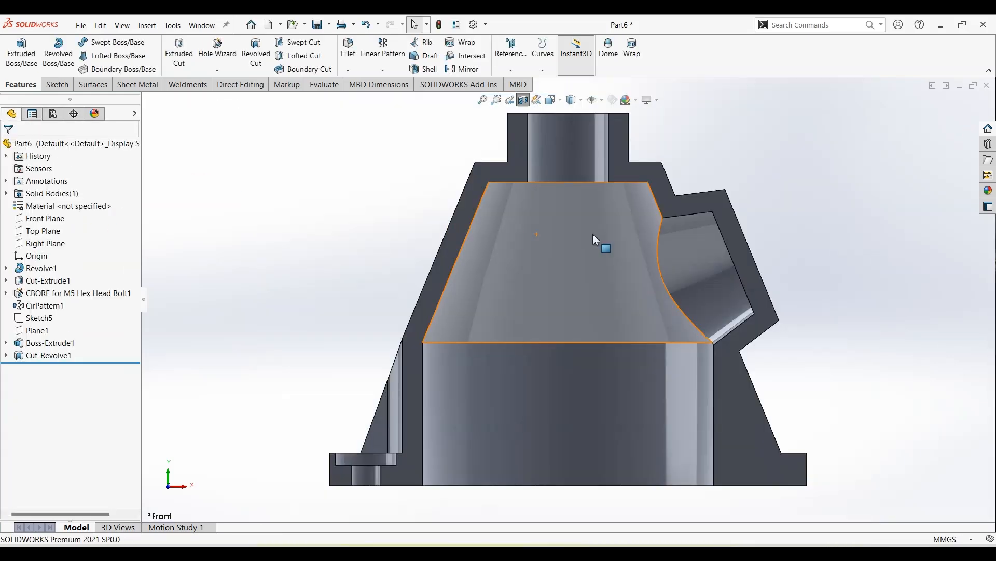
# Step: Inspect the hollowed side boss in the sectioned model and turn off the section view
pyautogui.moveTo(753, 269)
pyautogui.mouseDown(button='middle')
pyautogui.moveTo(772, 282)
pyautogui.moveTo(754, 263)
pyautogui.mouseUp(button='middle')
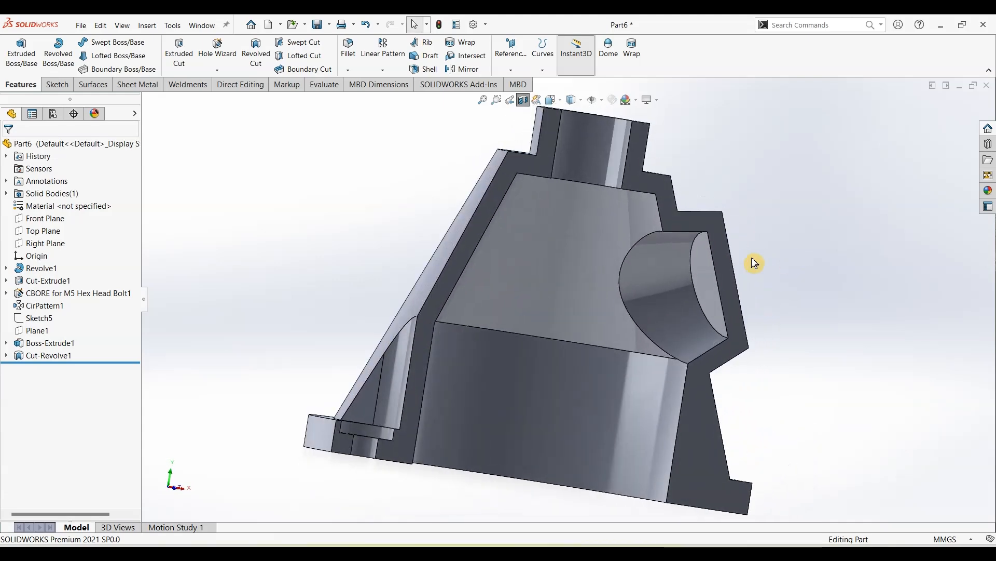
pyautogui.moveTo(686, 310); pyautogui.dragTo(655, 308, button='middle')
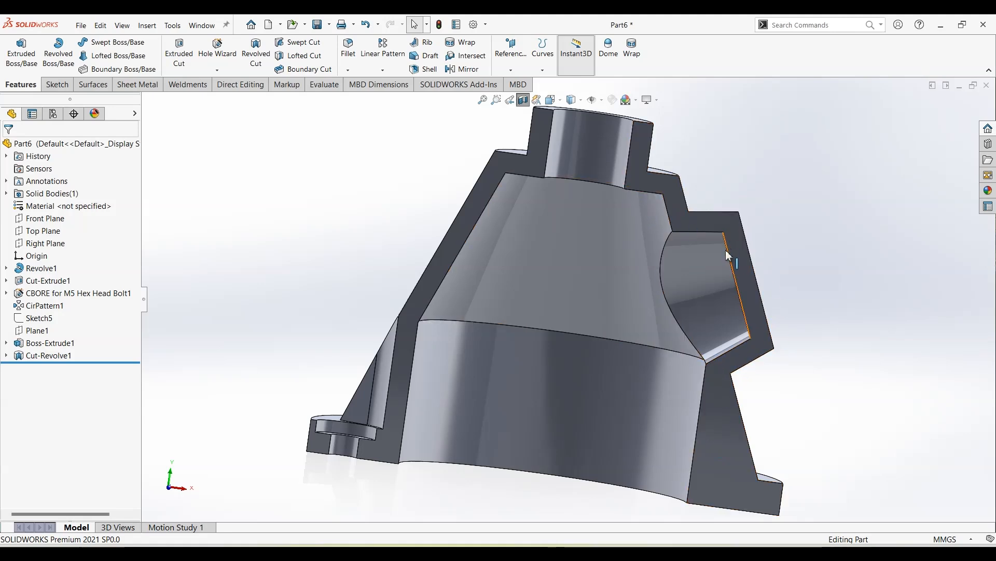
pyautogui.moveTo(836, 306); pyautogui.dragTo(821, 308, button='middle')
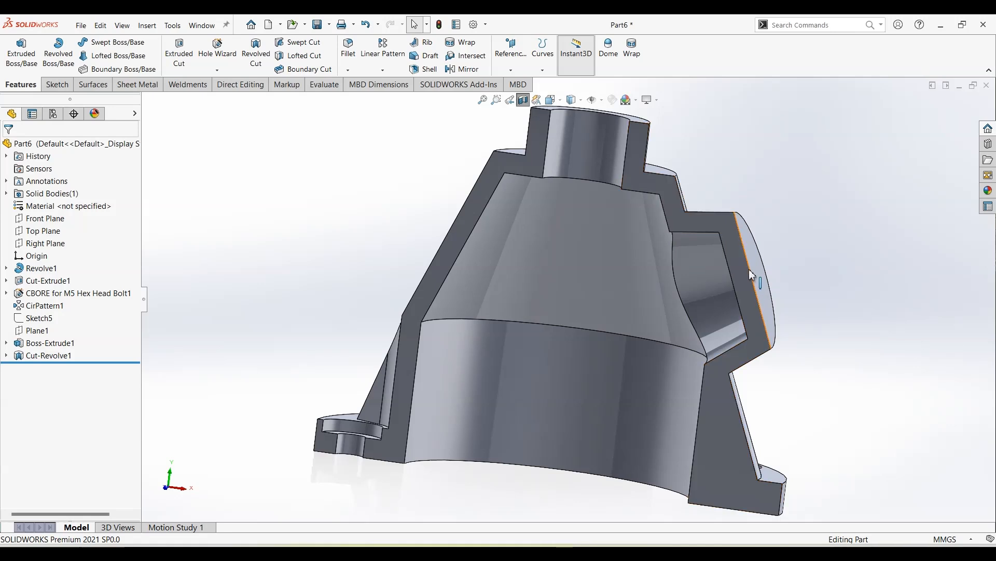
pyautogui.click(524, 99)
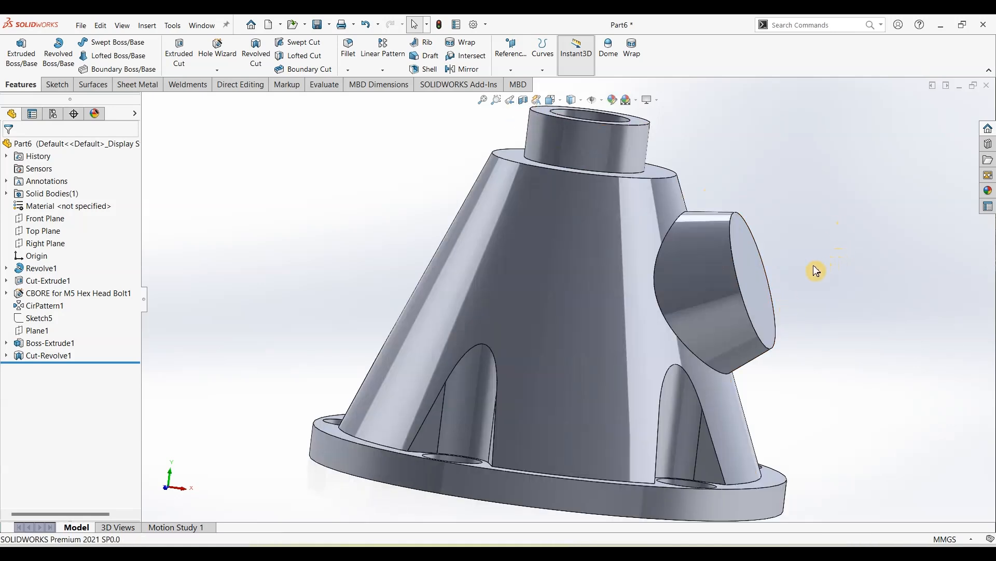
# Step: Open a new sketch on the circular end face of the tapered side boss
pyautogui.hotkey('ctrl', '7')
pyautogui.click(643, 327)
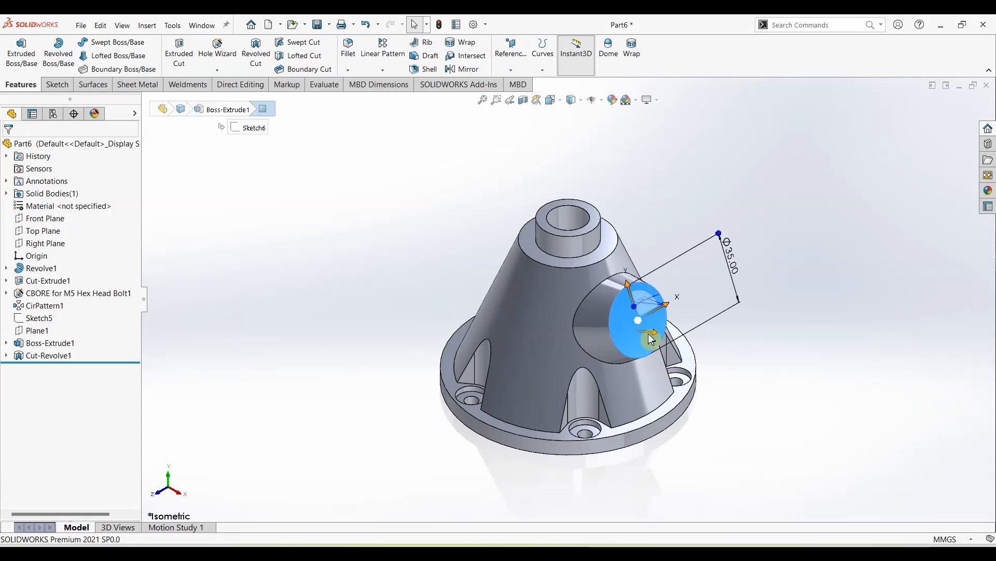
pyautogui.click(62, 86)
pyautogui.click(17, 50)
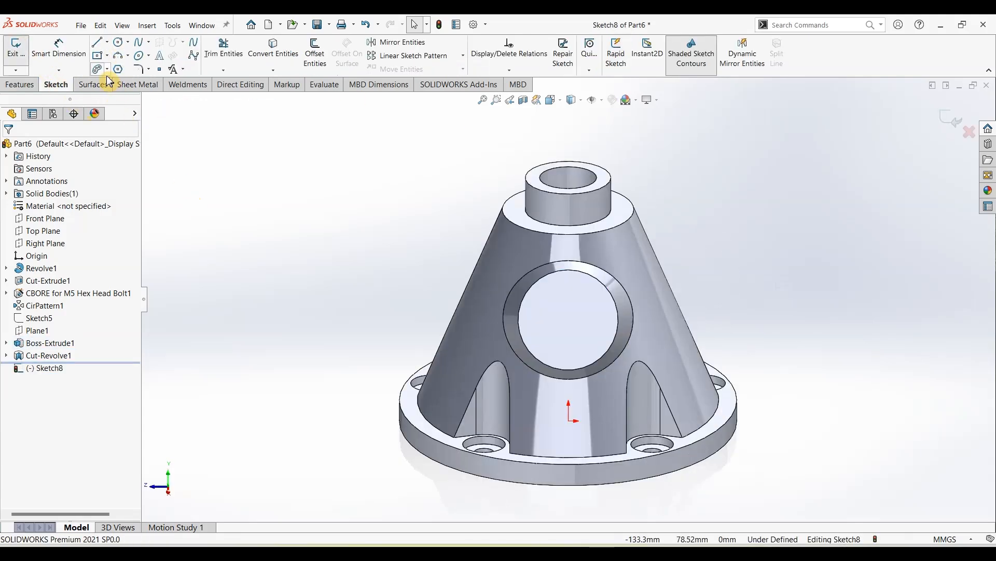
# Step: Sketch a 3 Point Arc Slot above the end face's center, about 4.2 mm wide with a centerline radius of about 8.2 mm
pyautogui.click(106, 69)
pyautogui.click(127, 111)
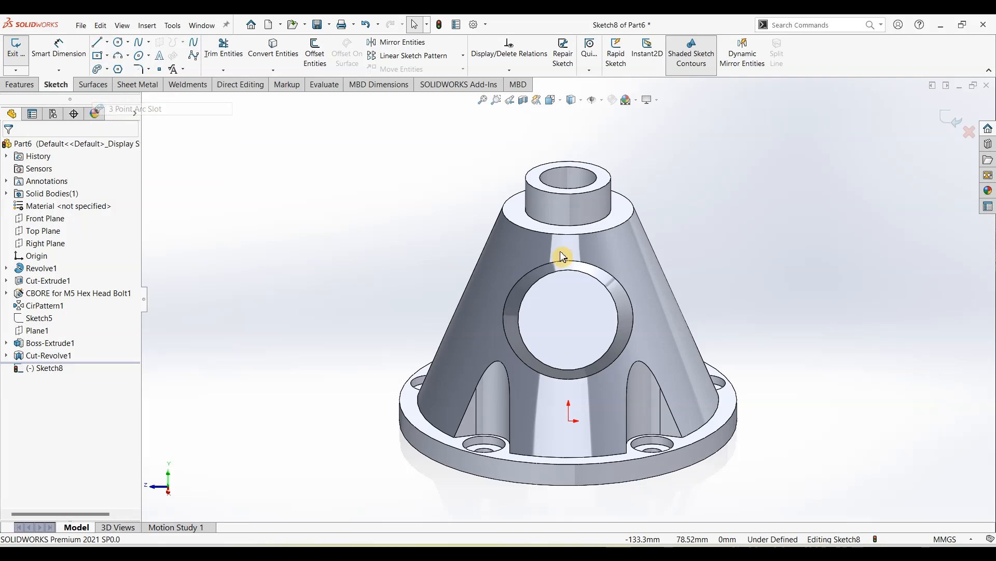
pyautogui.scroll(-2, 573, 311)
pyautogui.scroll(-3, 571, 309)
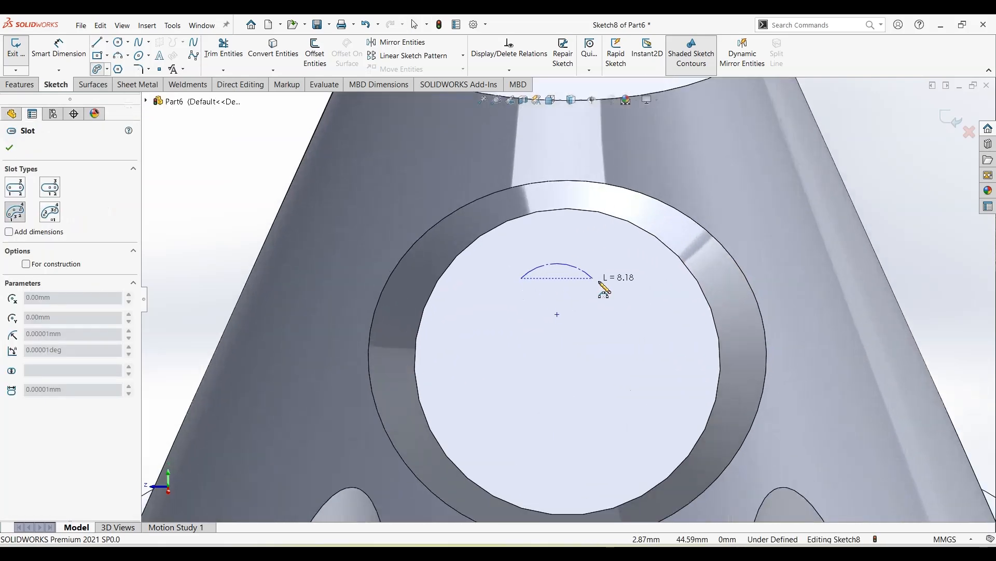
pyautogui.click(617, 282)
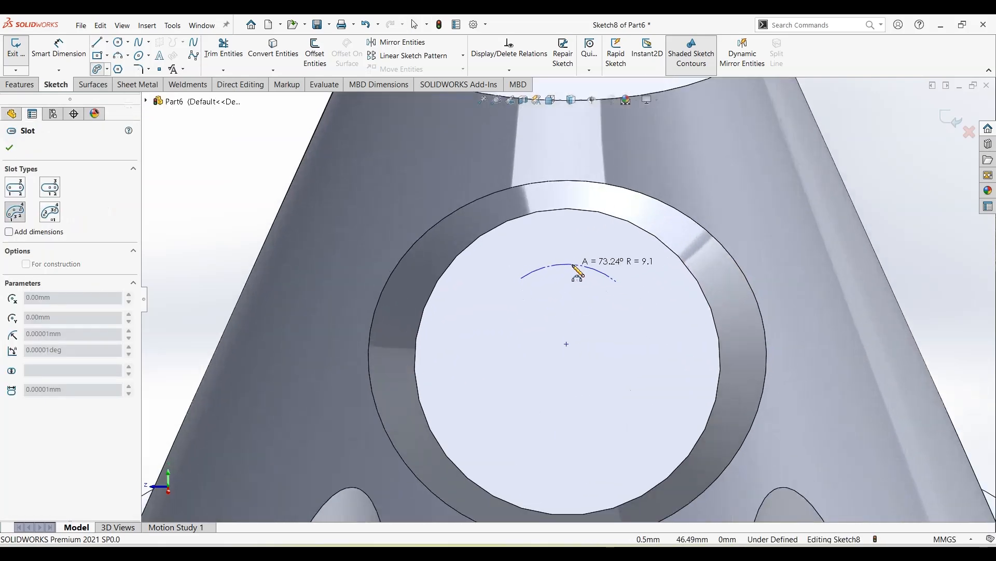
pyautogui.press('Escape')
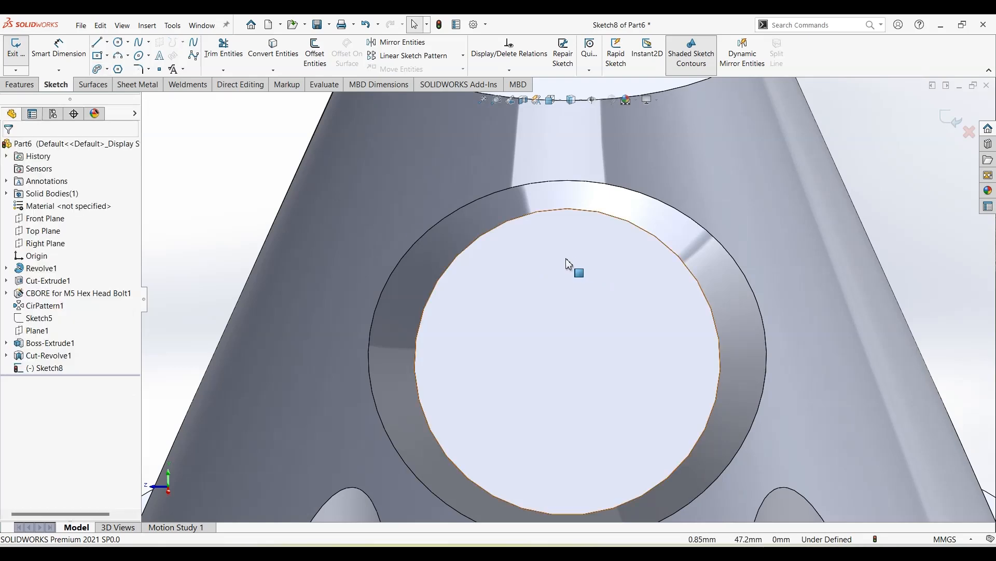
pyautogui.click(104, 72)
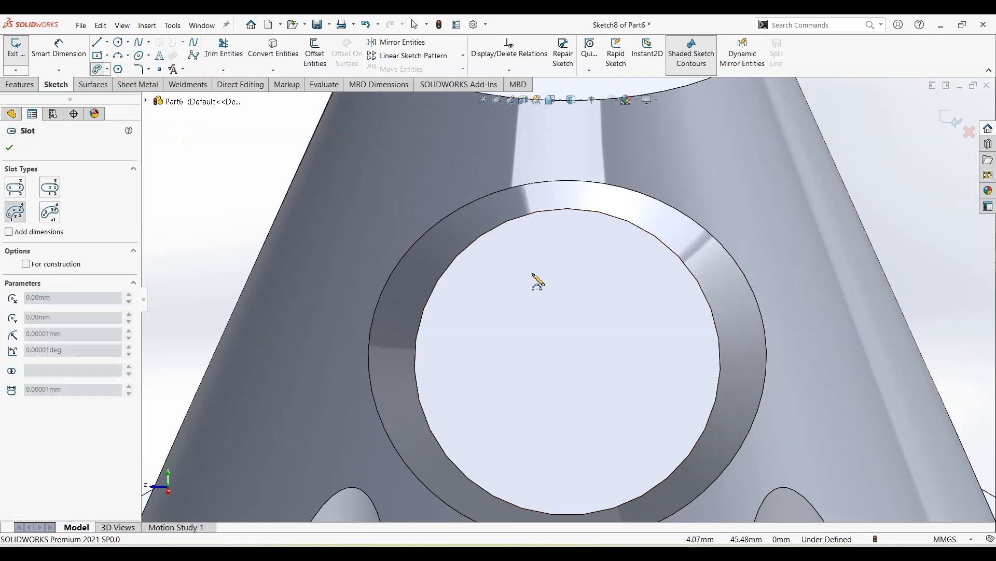
pyautogui.click(616, 280)
pyautogui.click(574, 263)
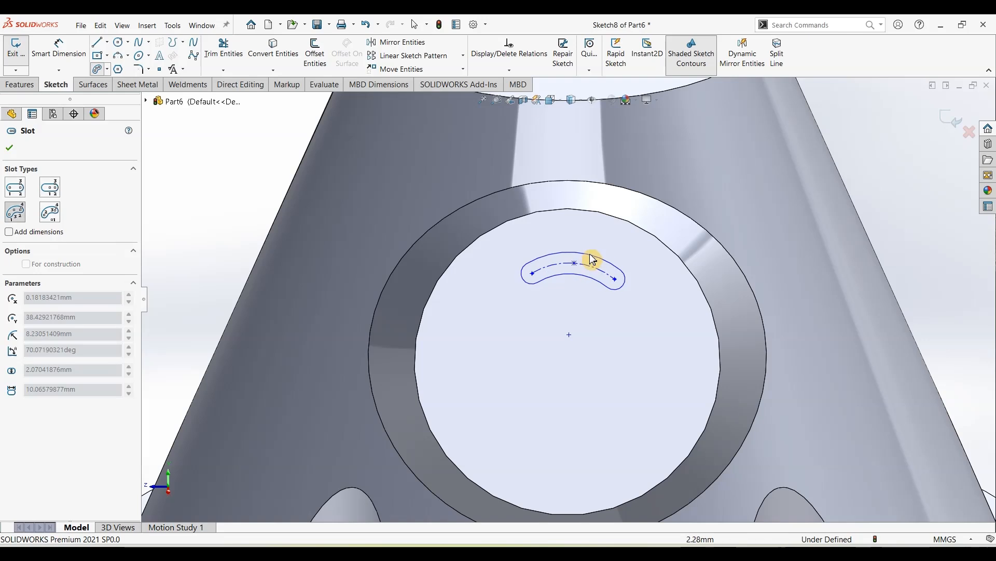
pyautogui.click(600, 254)
# Step: Dimension the width between the slot's outer and inner arcs as 5 mm
pyautogui.click(58, 46)
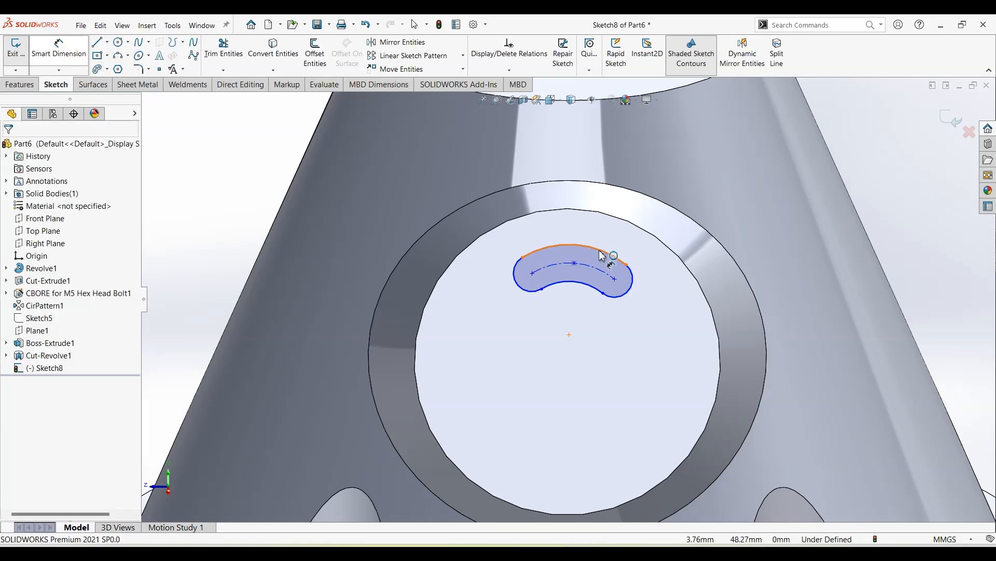
pyautogui.click(597, 264)
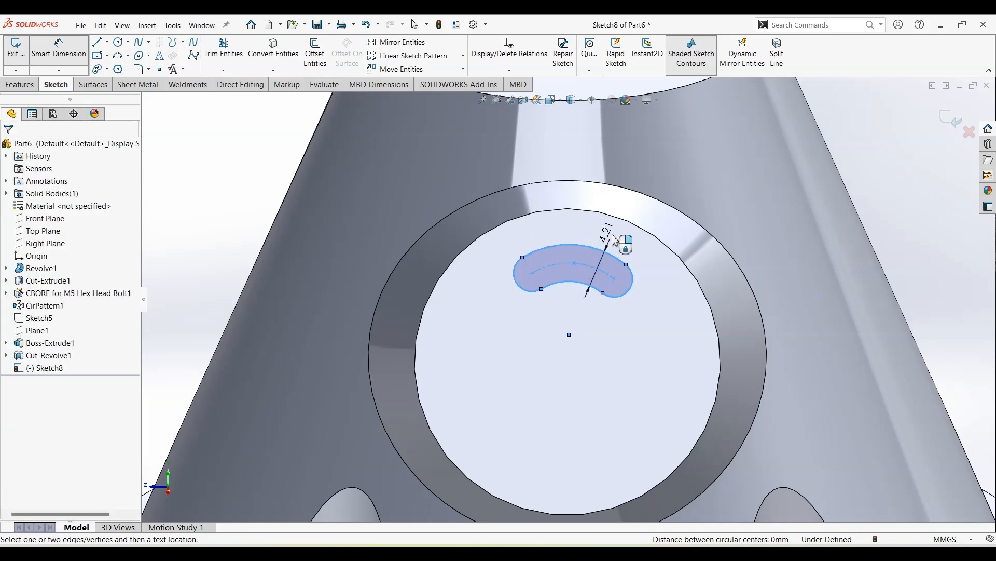
pyautogui.click(628, 255)
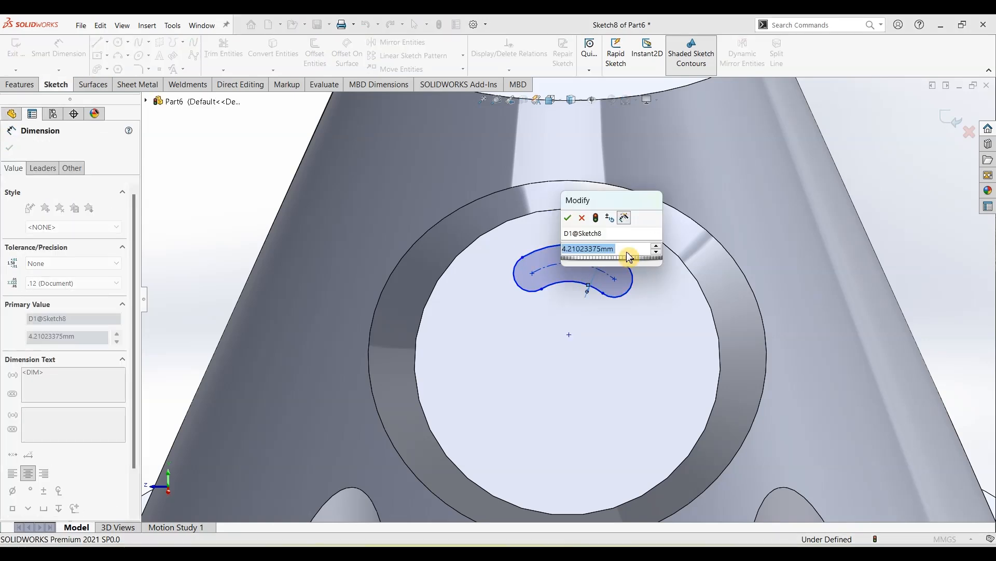
pyautogui.press('Return')
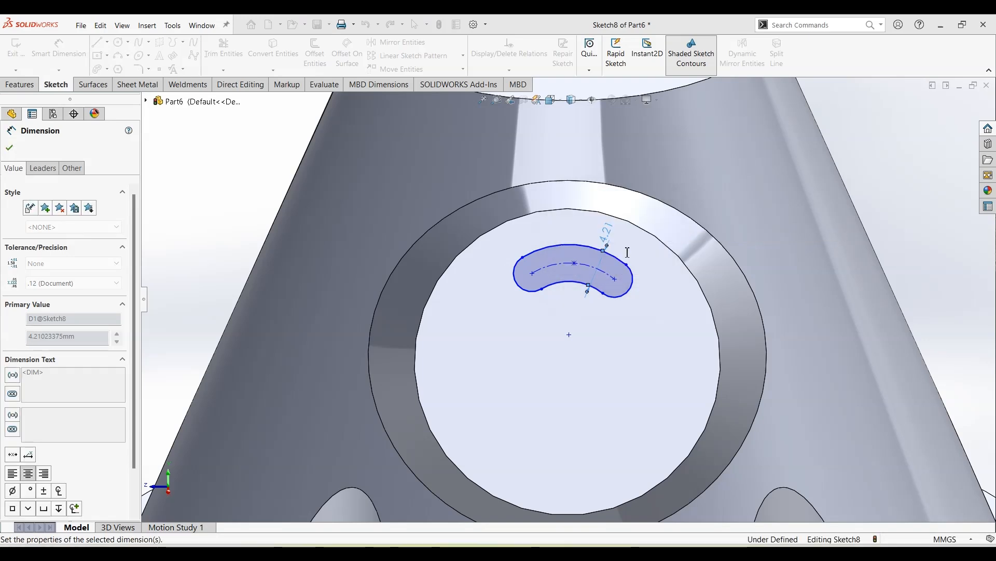
# Step: Draw two centerlines connecting the endpoints of the slot's center arc to the center of the boss's end face
pyautogui.click(109, 47)
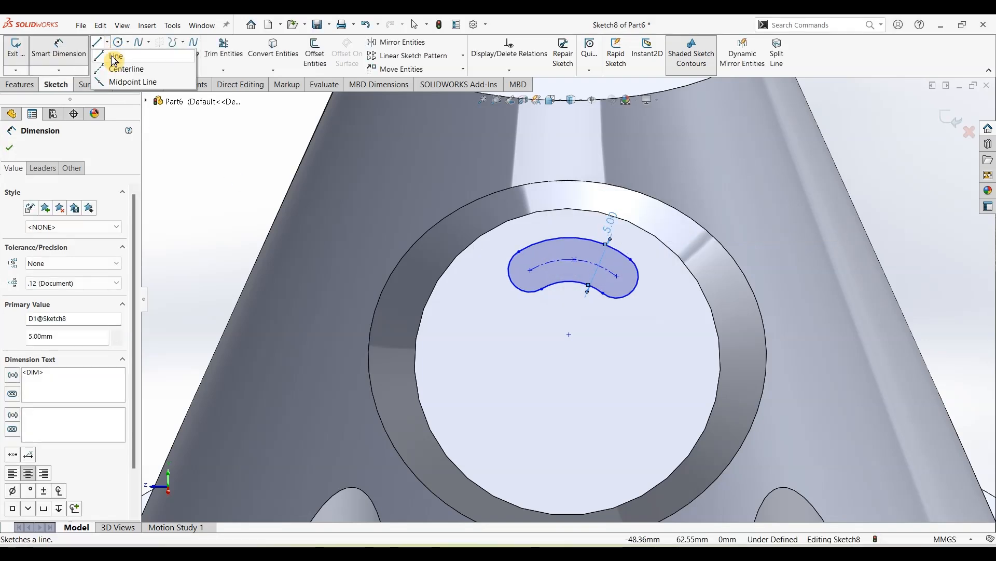
pyautogui.click(125, 73)
pyautogui.click(530, 269)
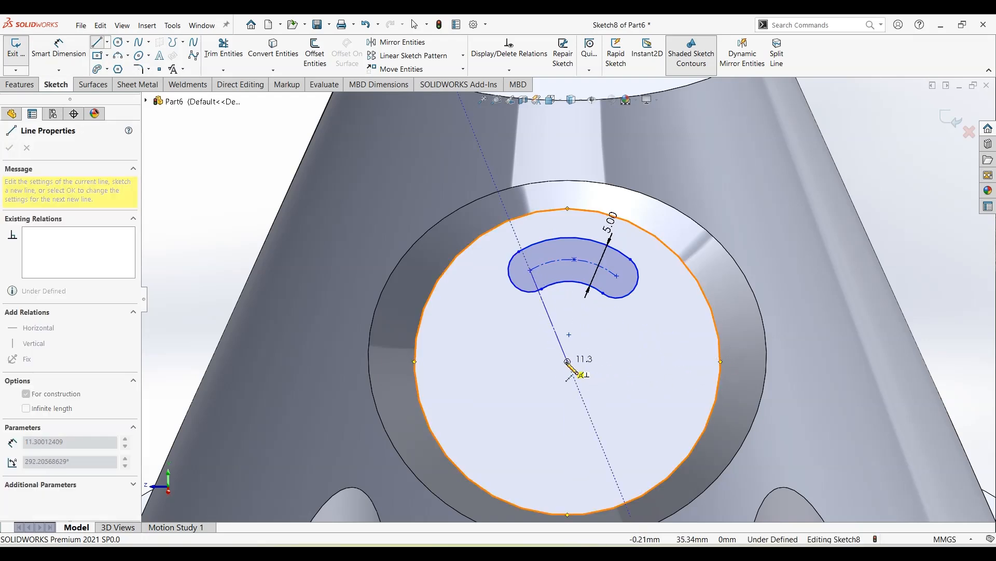
pyautogui.click(567, 361)
pyautogui.click(617, 275)
# Step: Dimension the angle between the two centerlines as 70 degrees
pyautogui.click(58, 49)
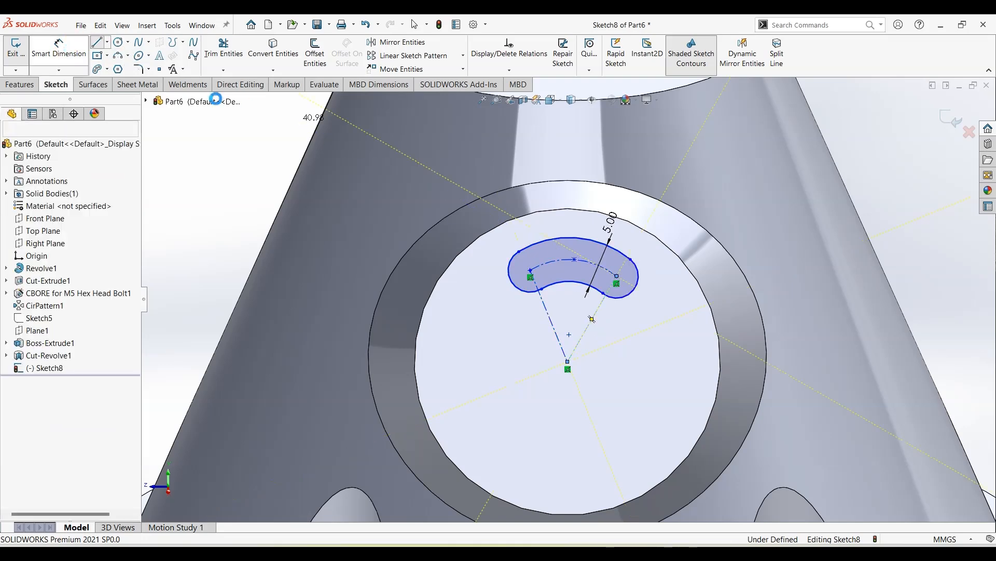
pyautogui.click(577, 321)
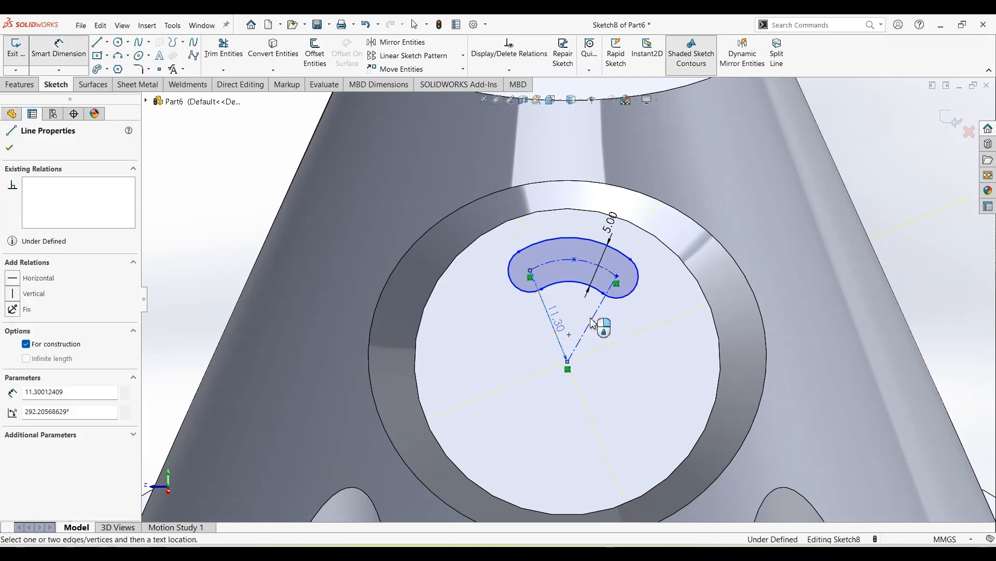
pyautogui.click(589, 326)
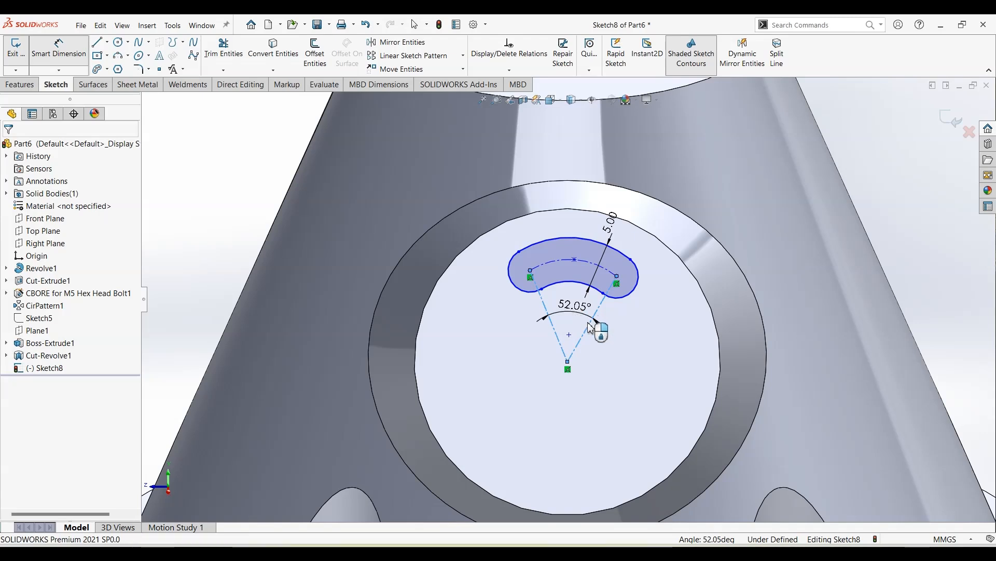
pyautogui.click(572, 315)
pyautogui.write('70')
pyautogui.press('Return')
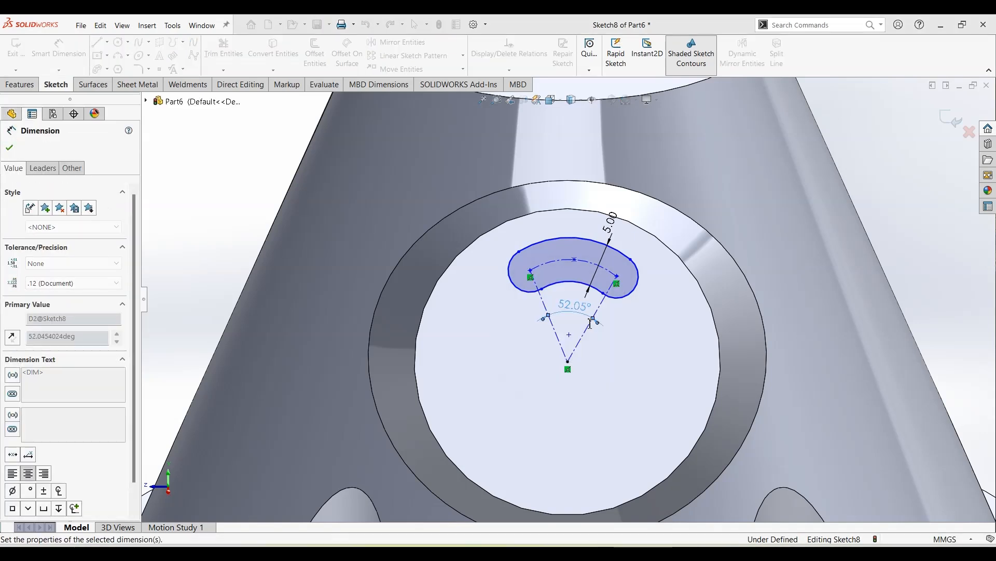
pyautogui.press('Escape')
pyautogui.press('Escape')
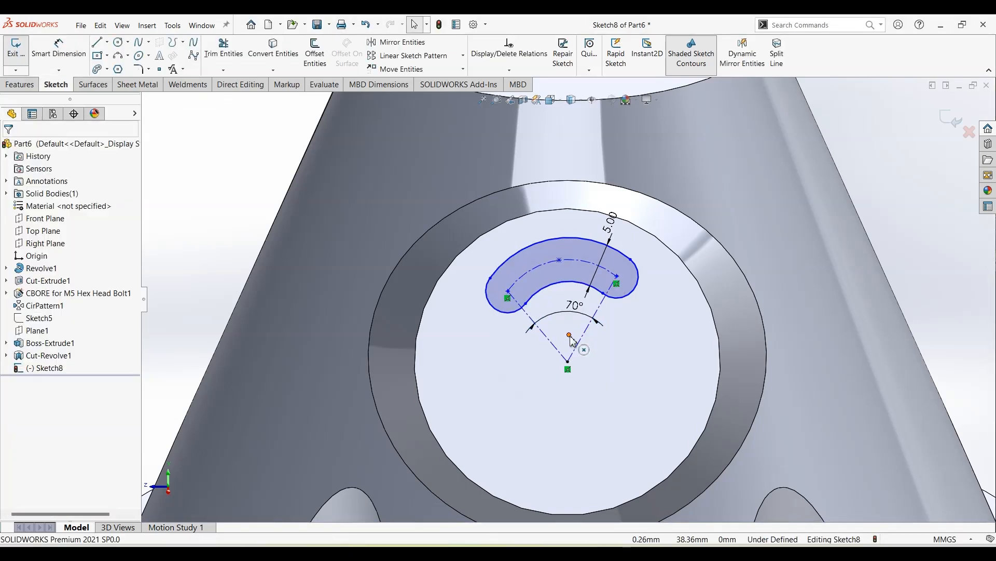
# Step: Make the slot's arc center coincident with the center of the boss's end face
pyautogui.click(568, 361)
pyautogui.keyDown('ctrl'); pyautogui.click(568, 362); pyautogui.keyUp('ctrl')
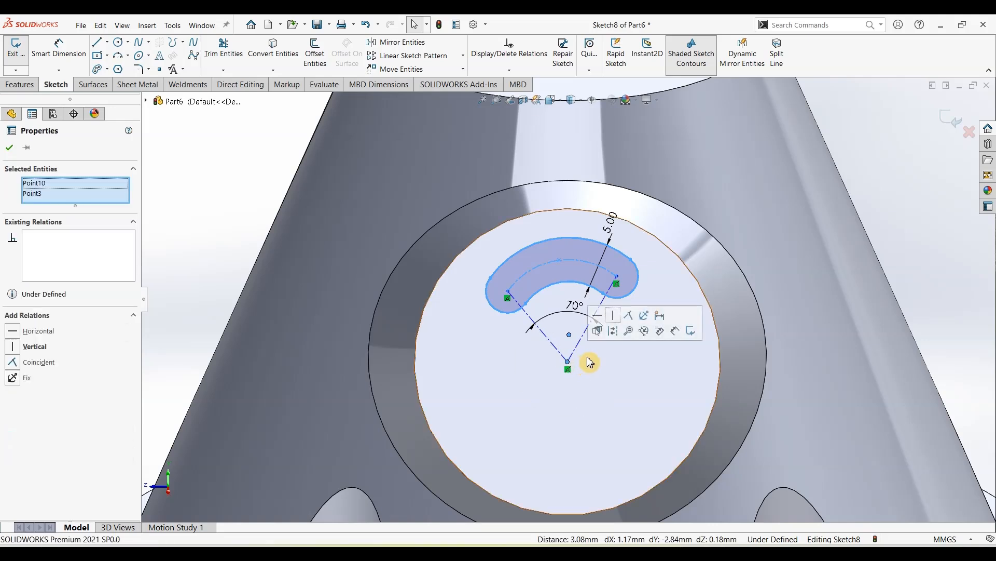
pyautogui.click(630, 318)
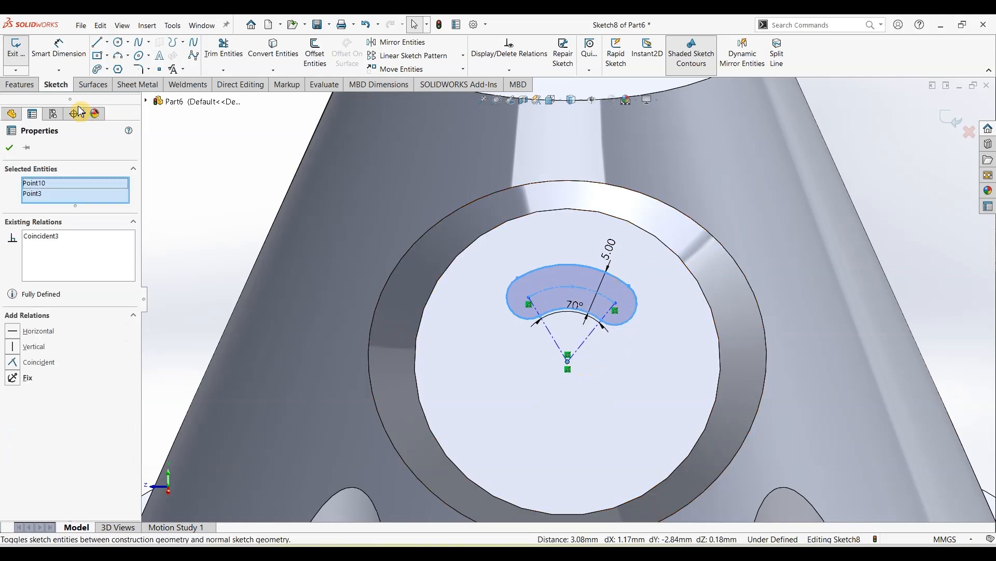
# Step: Dimension the radius of the slot's center arc as 10 mm
pyautogui.click(60, 49)
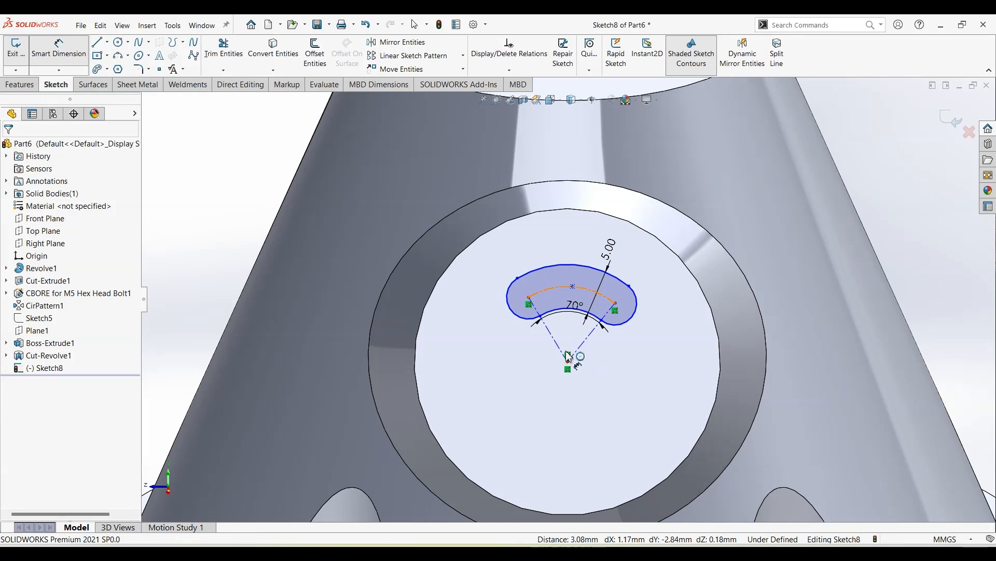
pyautogui.click(568, 356)
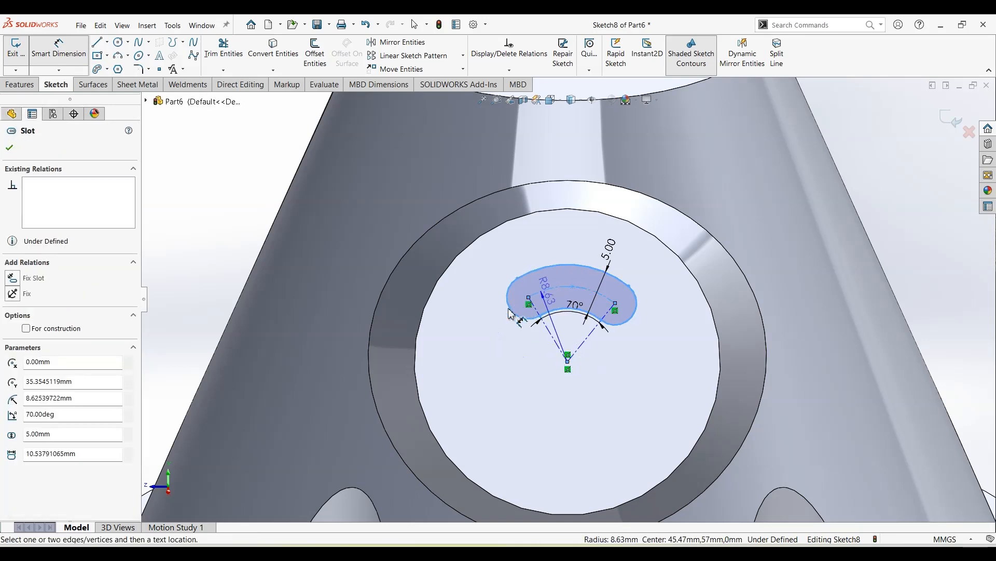
pyautogui.click(495, 341)
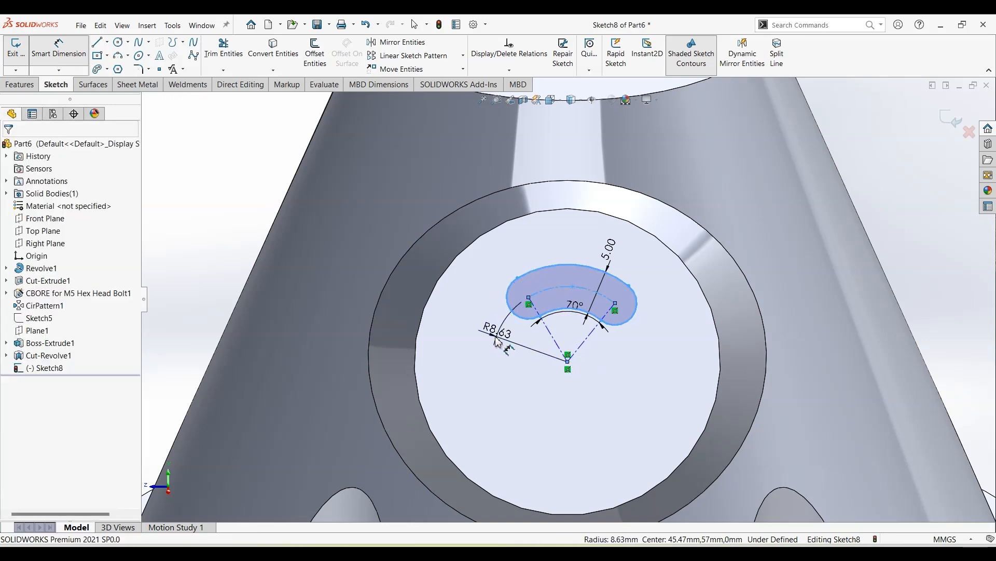
pyautogui.write('10')
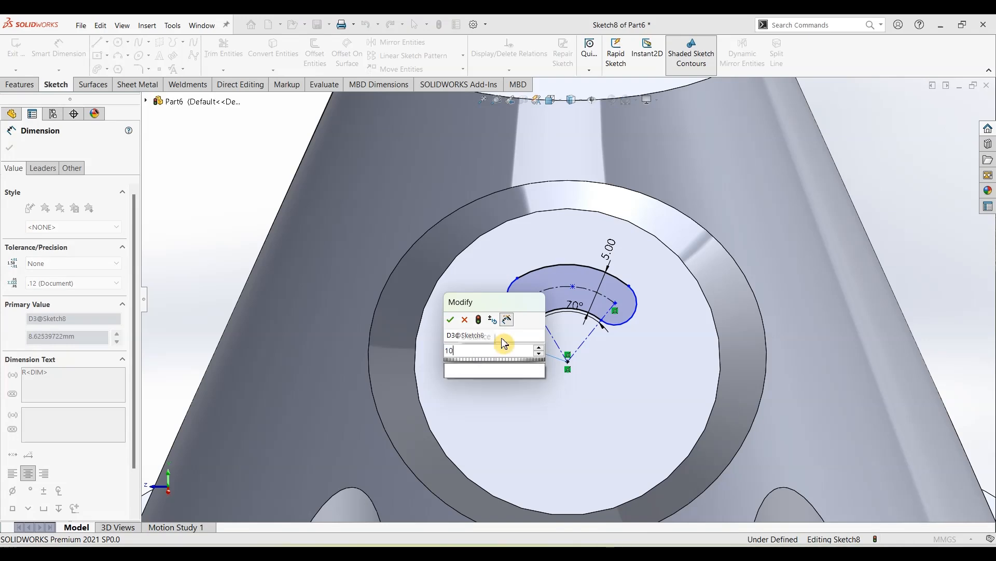
pyautogui.press('Return')
pyautogui.press('Escape')
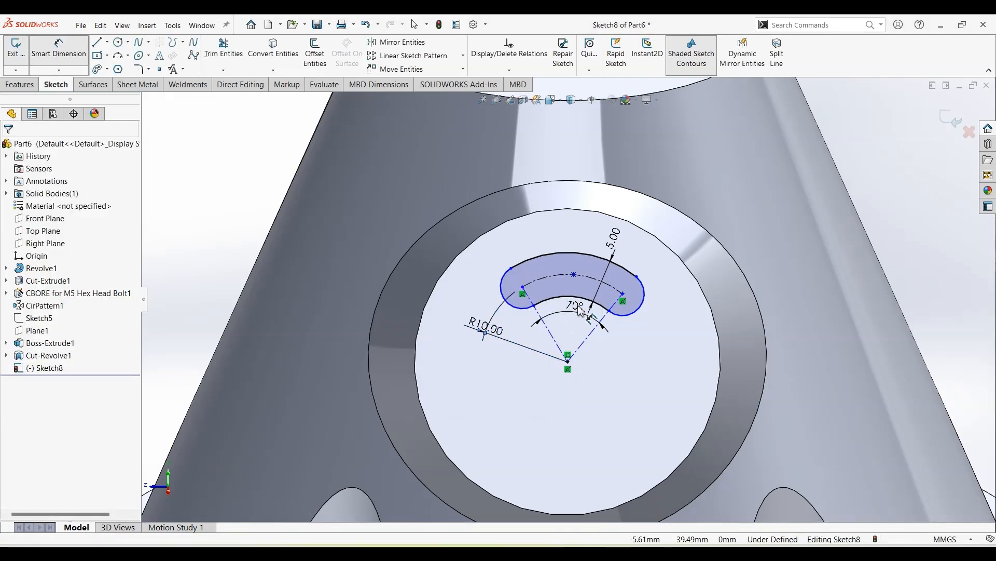
pyautogui.press('Escape')
pyautogui.click(574, 275)
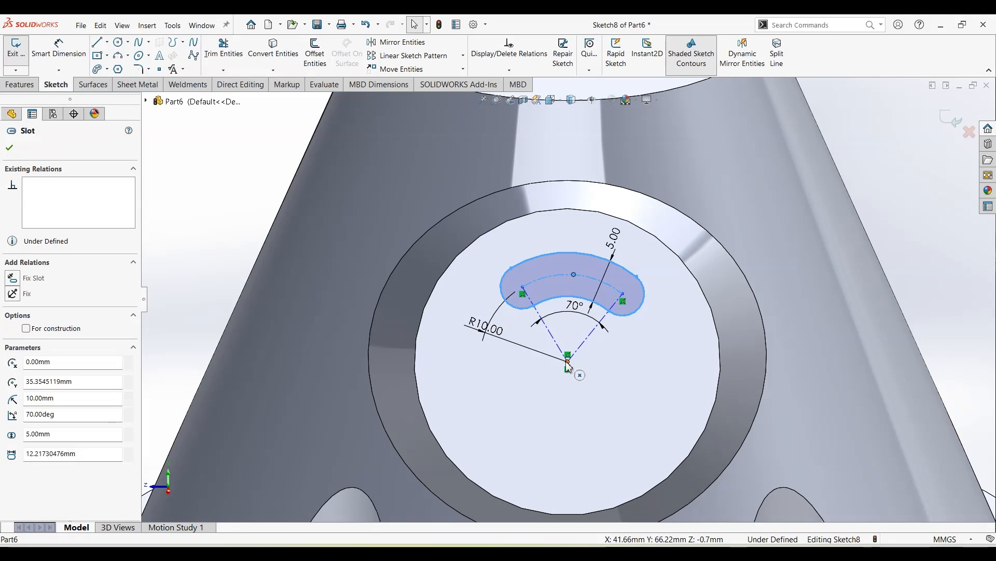
pyautogui.keyDown('ctrl'); pyautogui.click(567, 360); pyautogui.keyUp('ctrl')
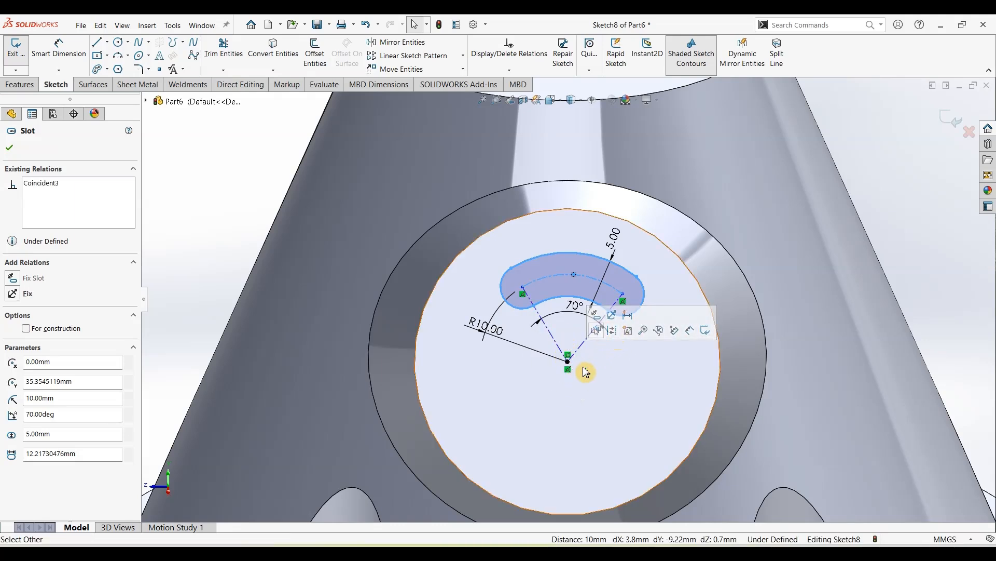
pyautogui.press('Escape')
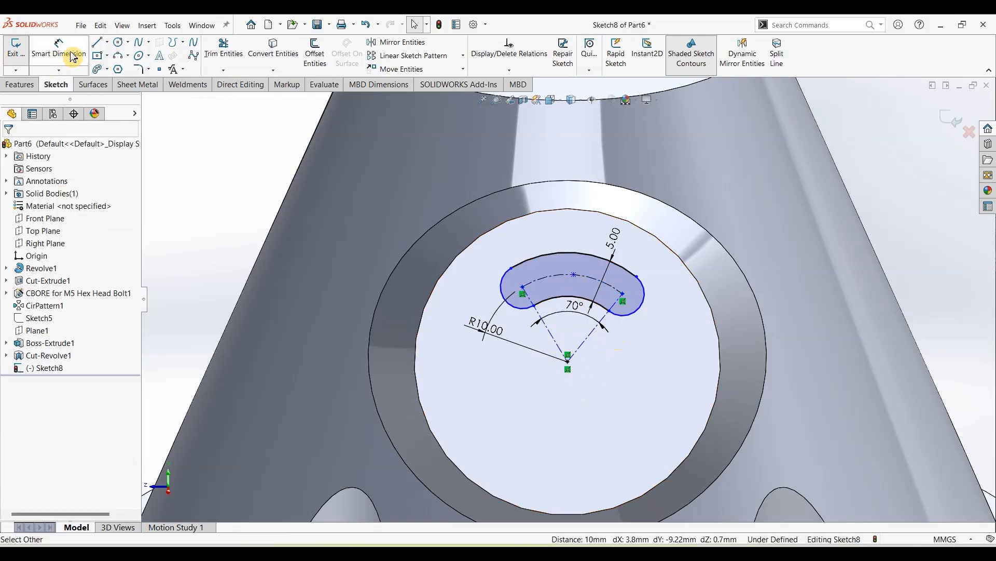
# Step: Draw a centerline from the midpoint of the slot's center arc to the center of the boss's end face
pyautogui.click(106, 42)
pyautogui.click(111, 62)
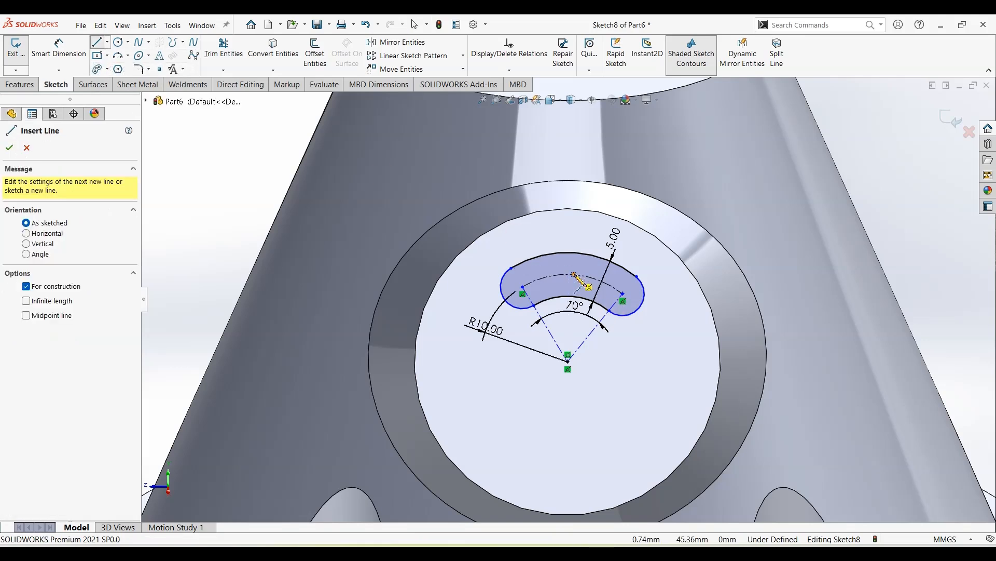
pyautogui.click(574, 274)
pyautogui.click(567, 361)
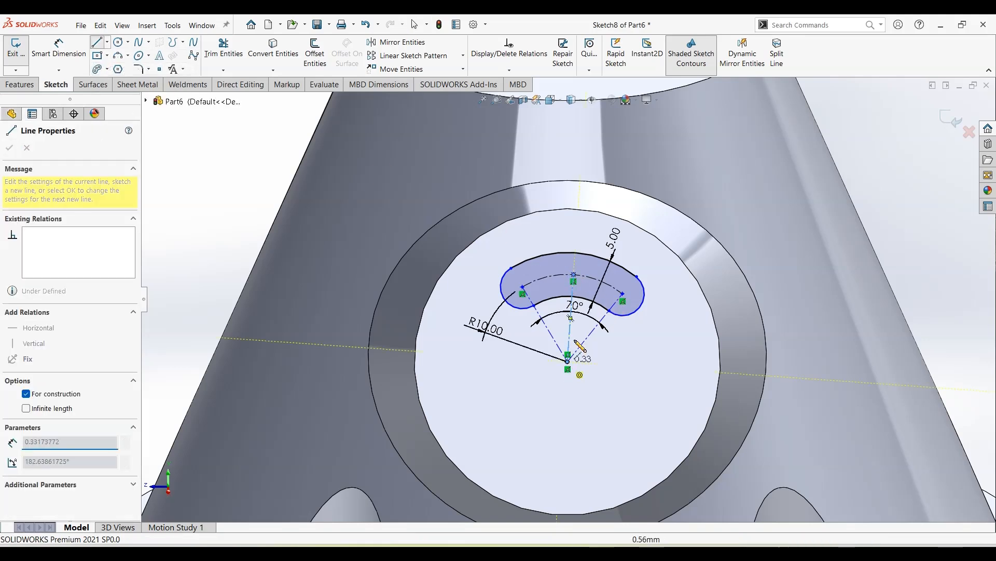
# Step: Make the centerline between the slot arc's midpoint and the center of the boss's end face vertical
pyautogui.press('Escape')
pyautogui.click(570, 331)
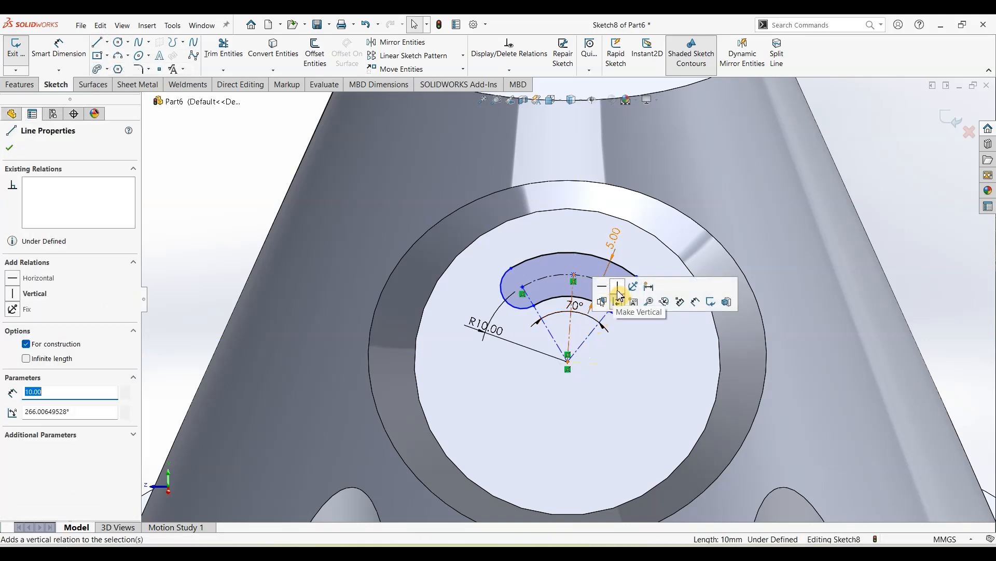
pyautogui.click(621, 292)
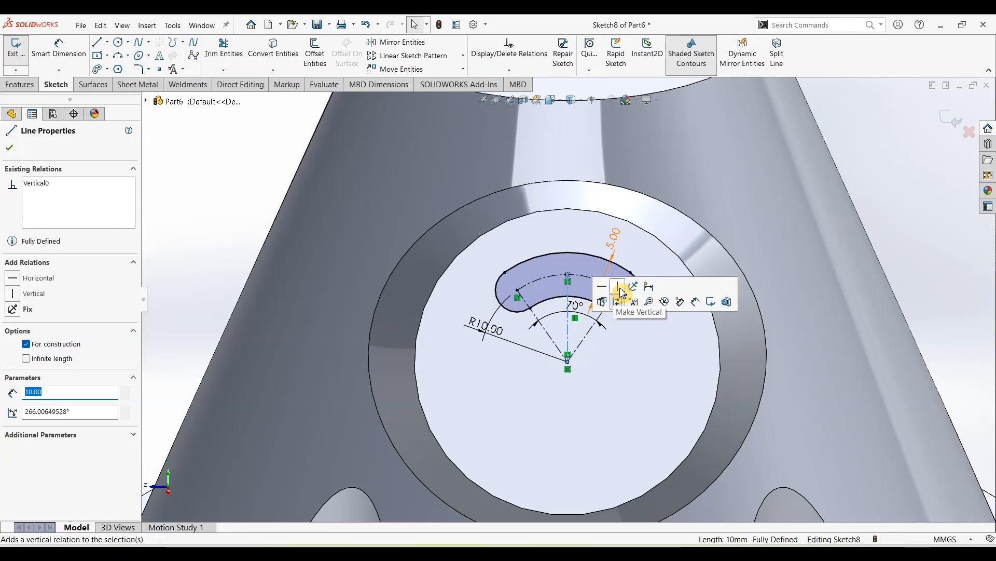
# Step: Cut-extrude the arc slot sketch into the side boss with the Up To Next end condition
pyautogui.click(20, 85)
pyautogui.click(179, 52)
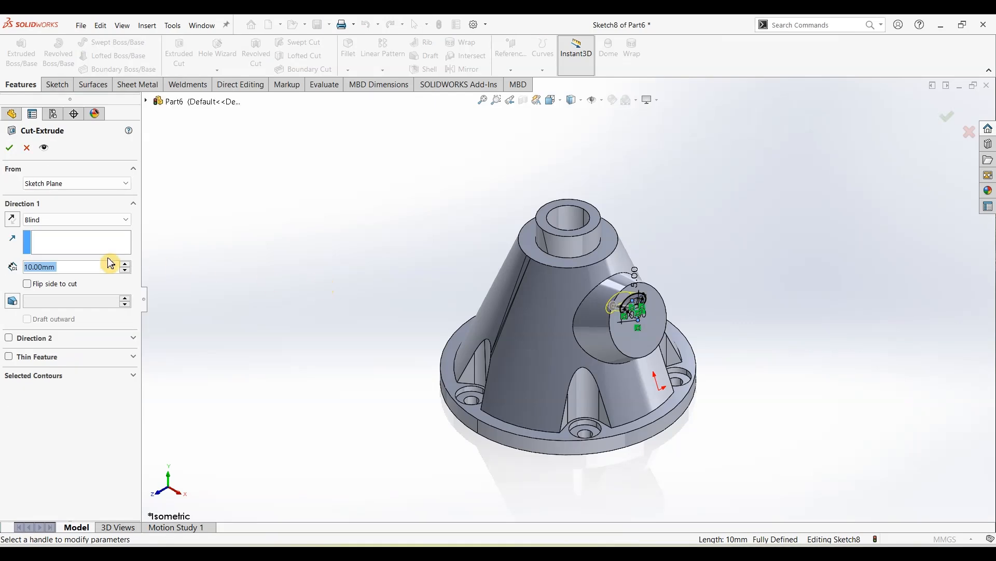
pyautogui.click(68, 224)
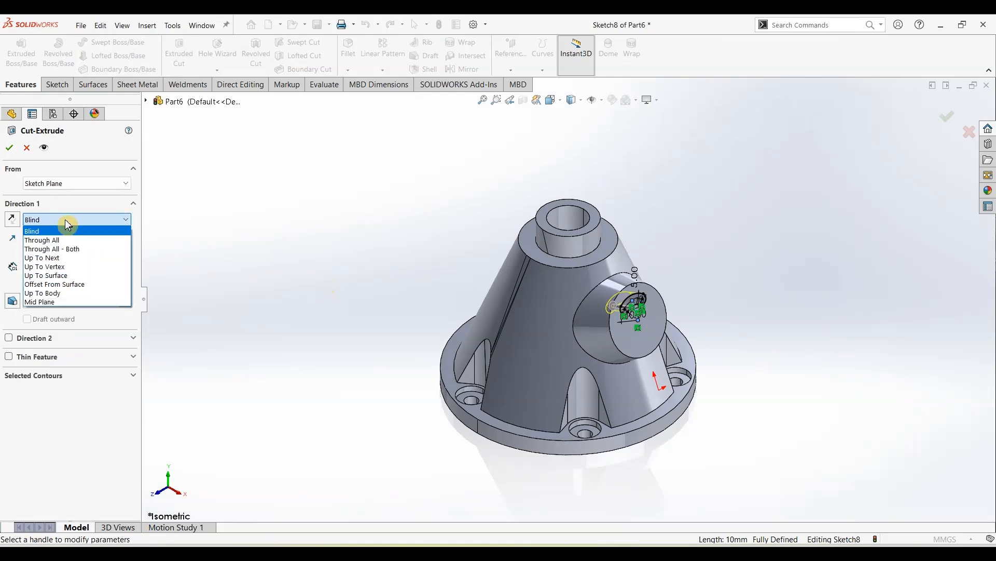
pyautogui.click(51, 260)
pyautogui.click(18, 150)
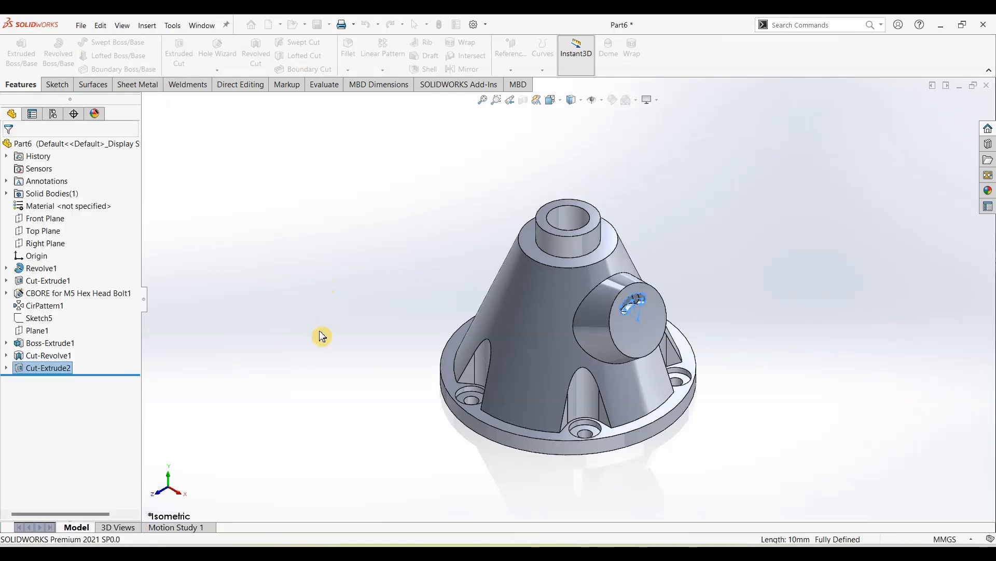
pyautogui.moveTo(744, 332); pyautogui.dragTo(766, 302, button='middle')
pyautogui.press('Escape')
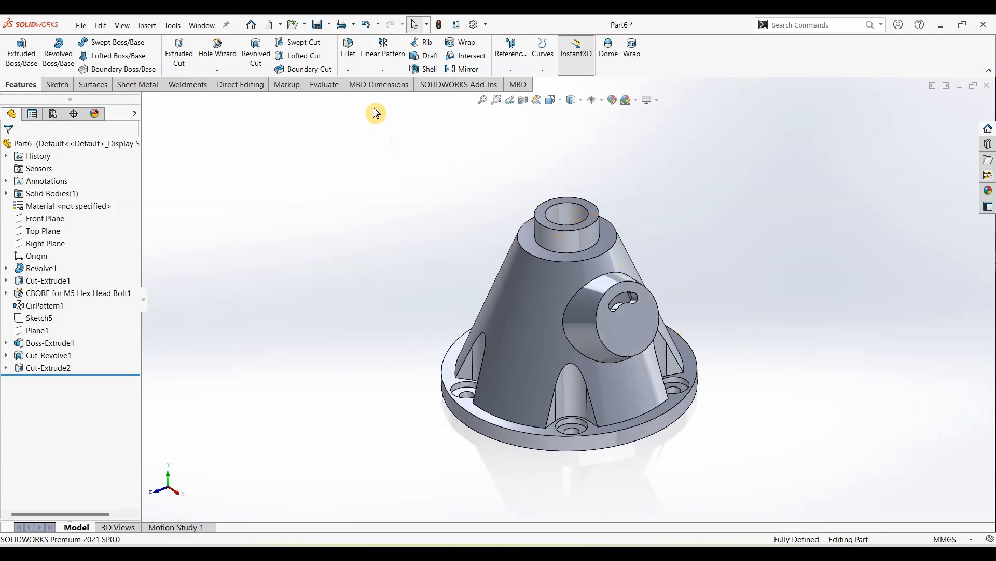
# Step: Circular-pattern the arc slot cut about the boss end face's circular edge, with 3 equally spaced instances over 360 degrees
pyautogui.click(391, 75)
pyautogui.click(381, 96)
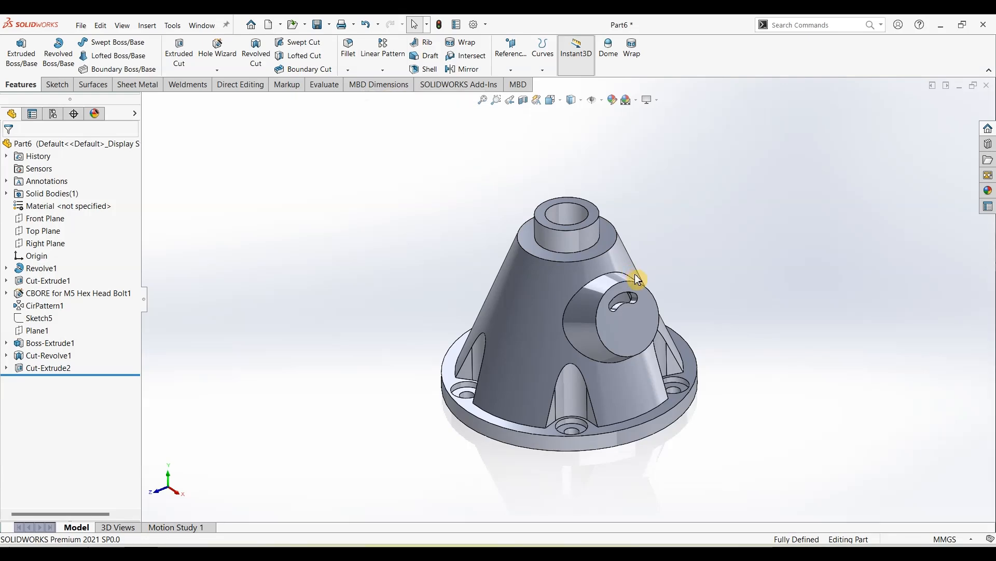
pyautogui.scroll(-5, 620, 322)
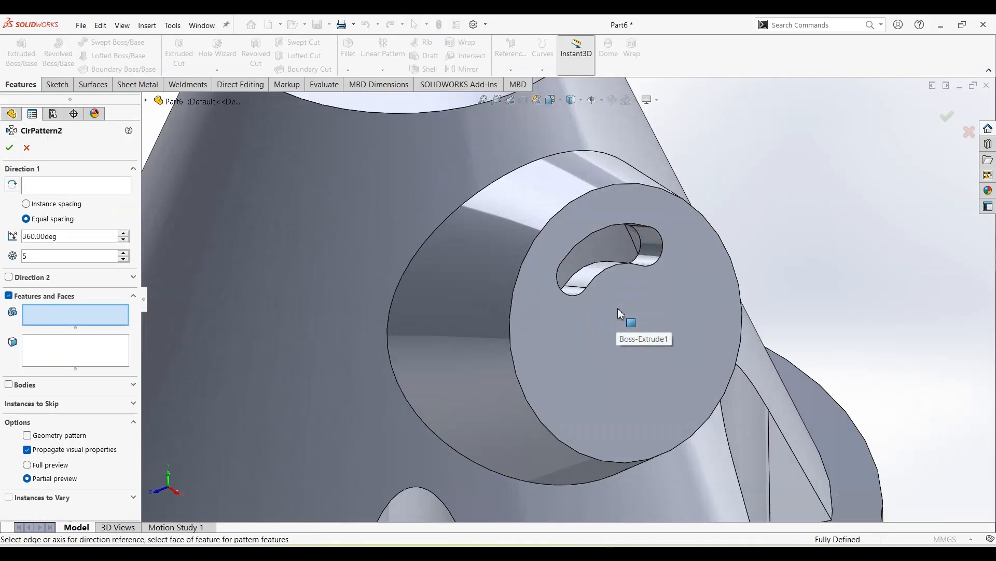
pyautogui.click(656, 261)
pyautogui.click(53, 191)
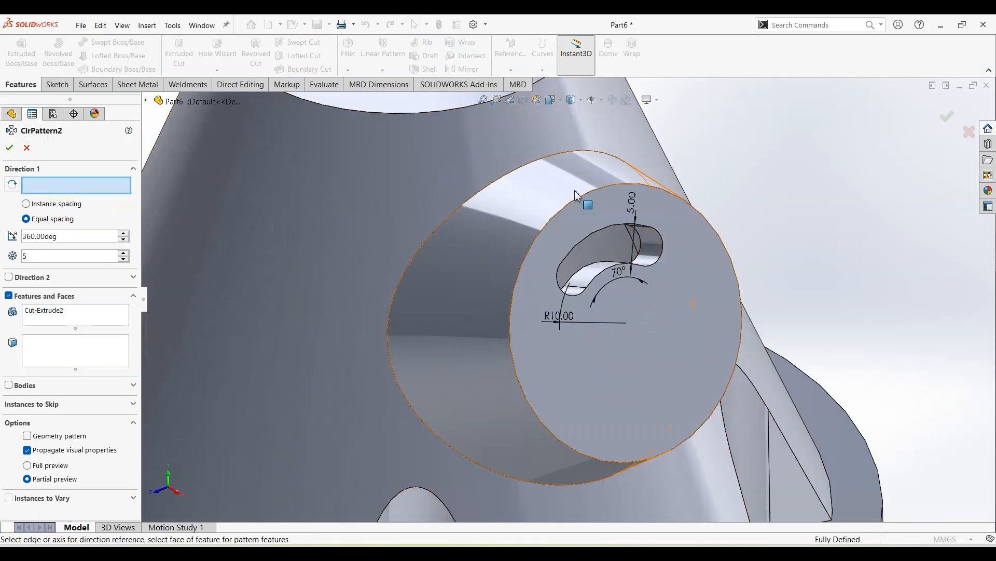
pyautogui.click(685, 206)
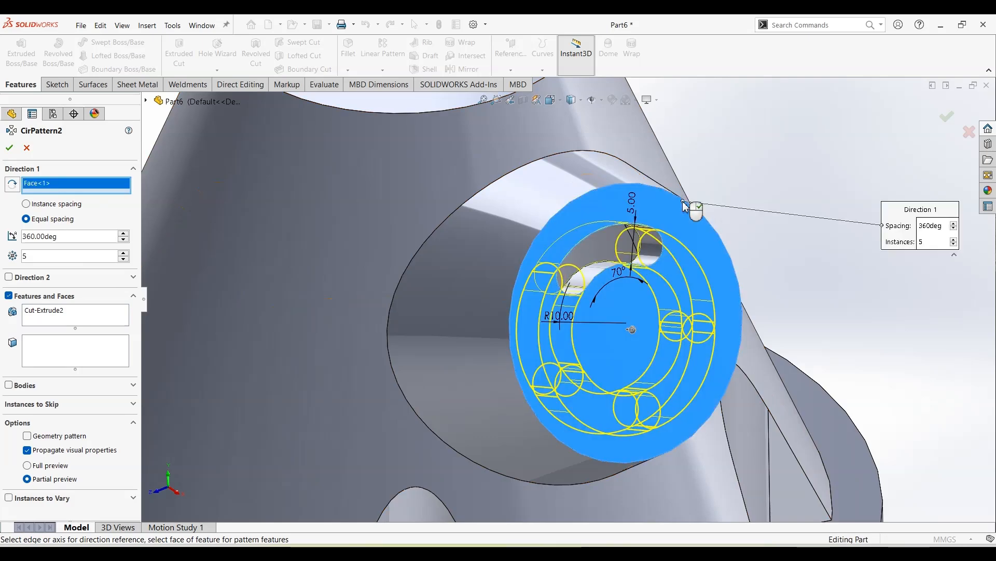
pyautogui.click(685, 206)
pyautogui.click(685, 202)
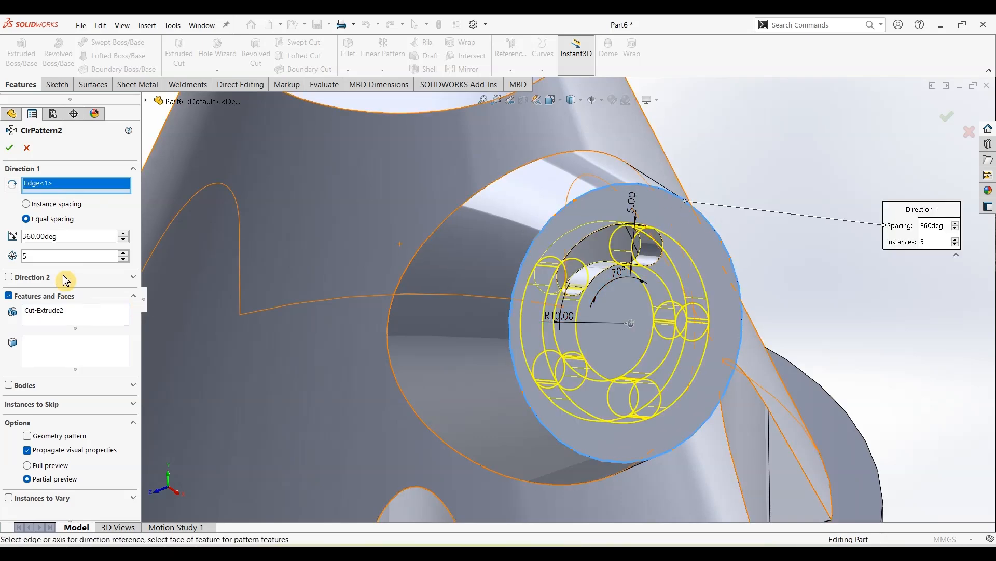
pyautogui.click(121, 259)
pyautogui.click(121, 259)
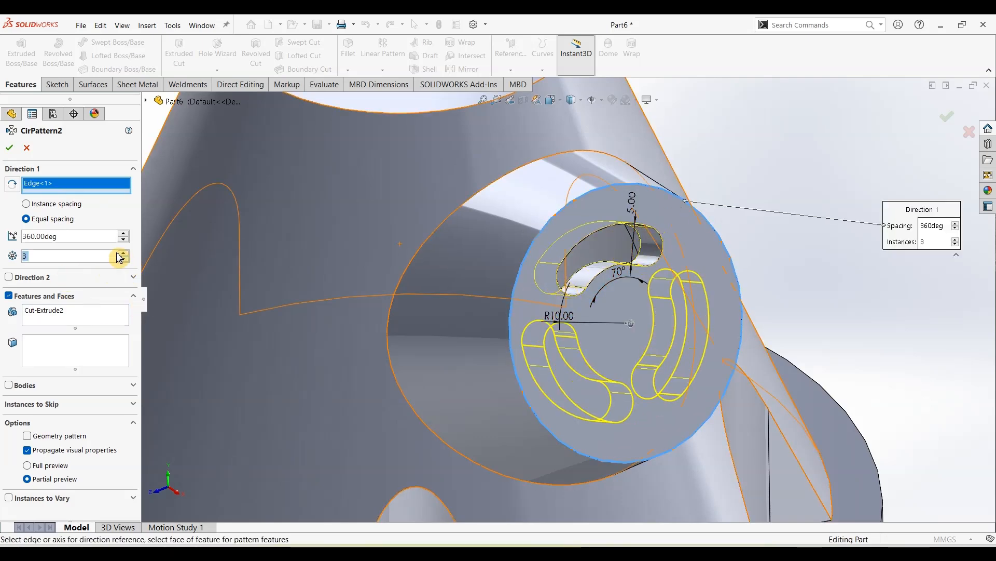
pyautogui.click(16, 149)
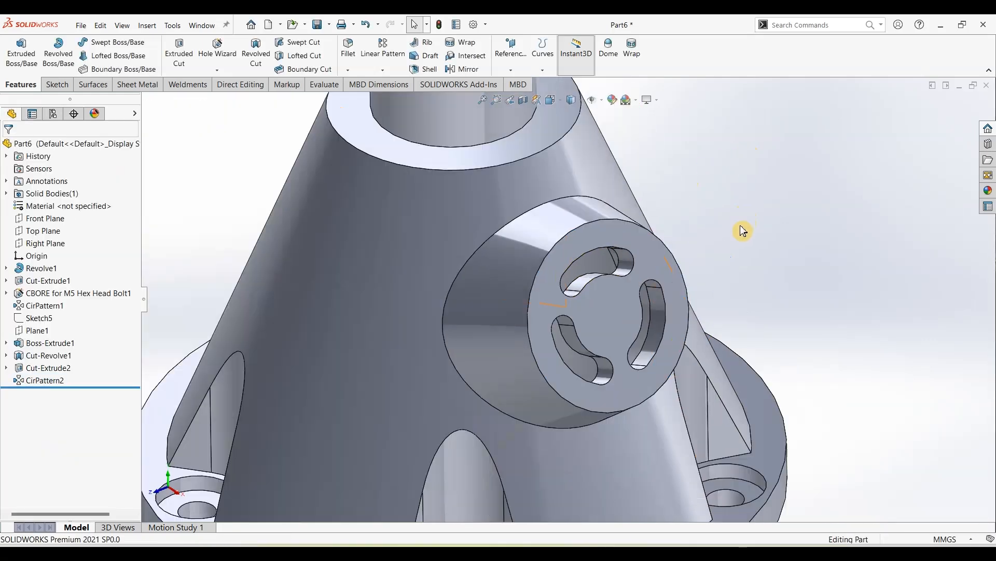
# Step: Apply the polished steel appearance from the metal appearances to the whole part
pyautogui.hotkey('ctrl', '7')
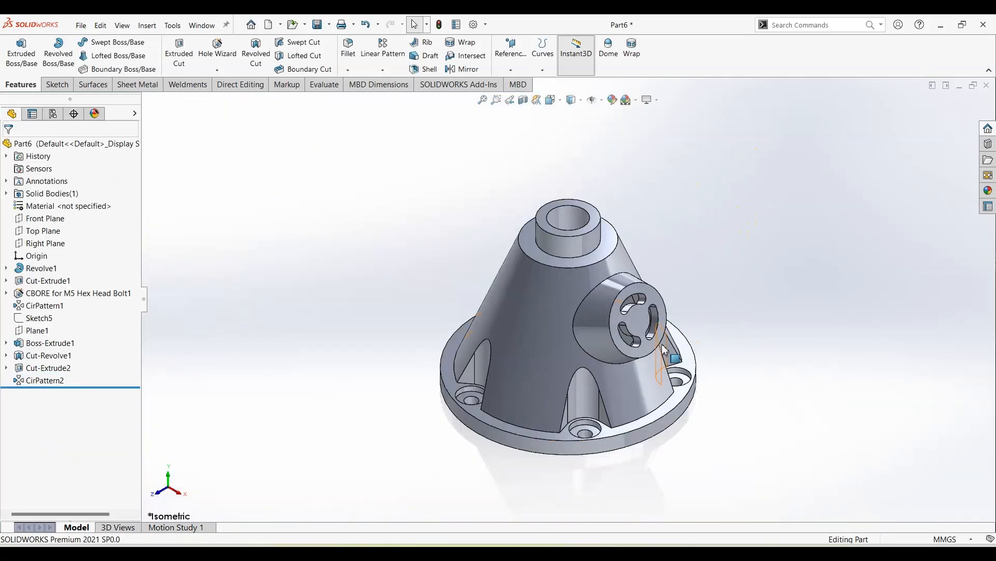
pyautogui.moveTo(664, 349); pyautogui.dragTo(689, 273, button='middle')
pyautogui.click(989, 191)
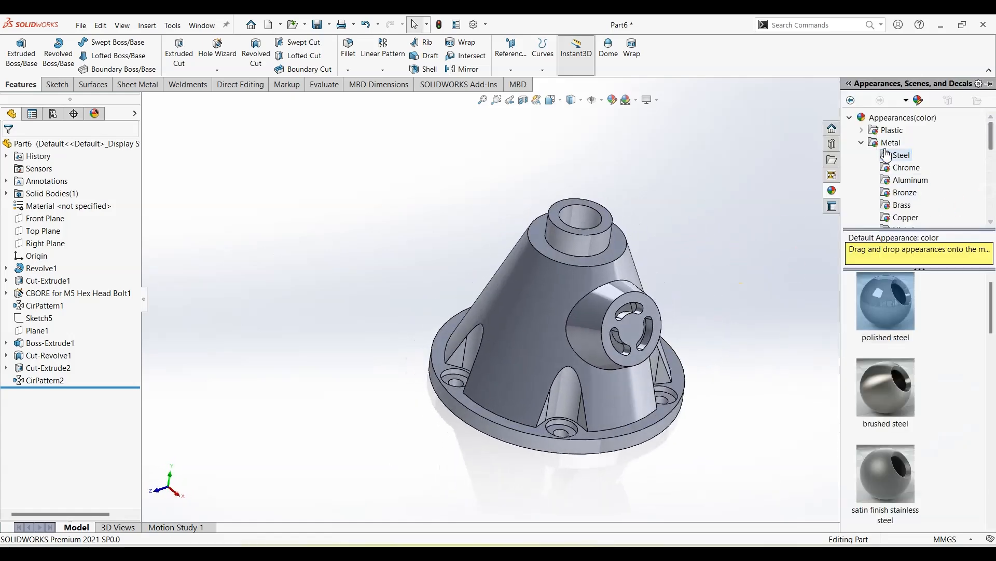
pyautogui.doubleClick(886, 301)
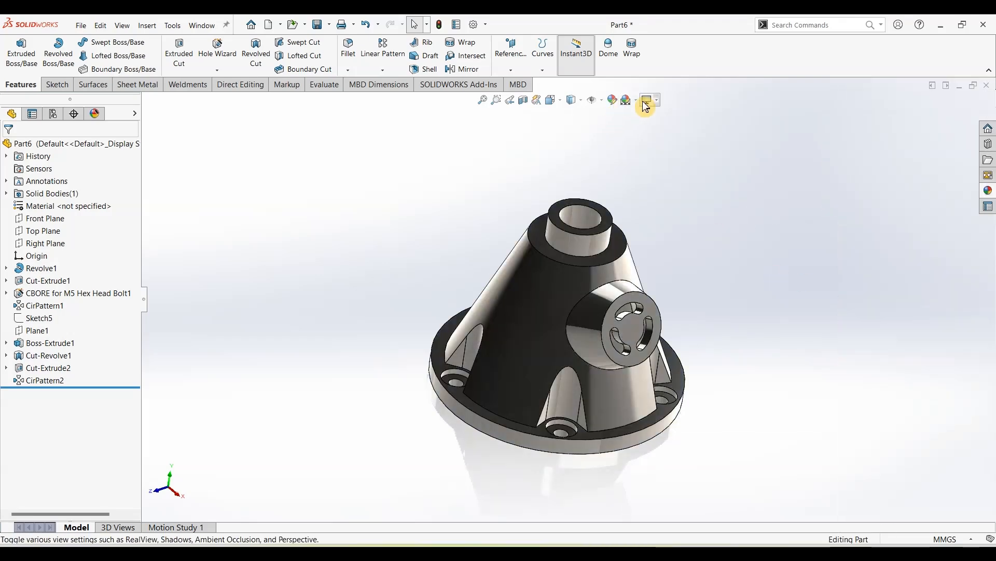
# Step: Change the display scene to one with a plain white background
pyautogui.click(635, 100)
pyautogui.click(646, 127)
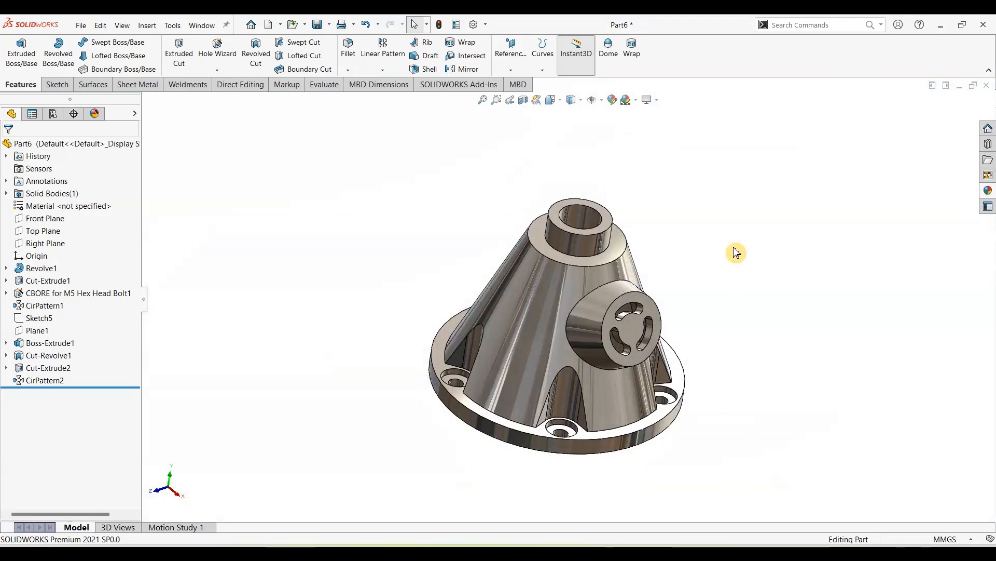
pyautogui.moveTo(736, 251); pyautogui.dragTo(721, 283, button='middle')
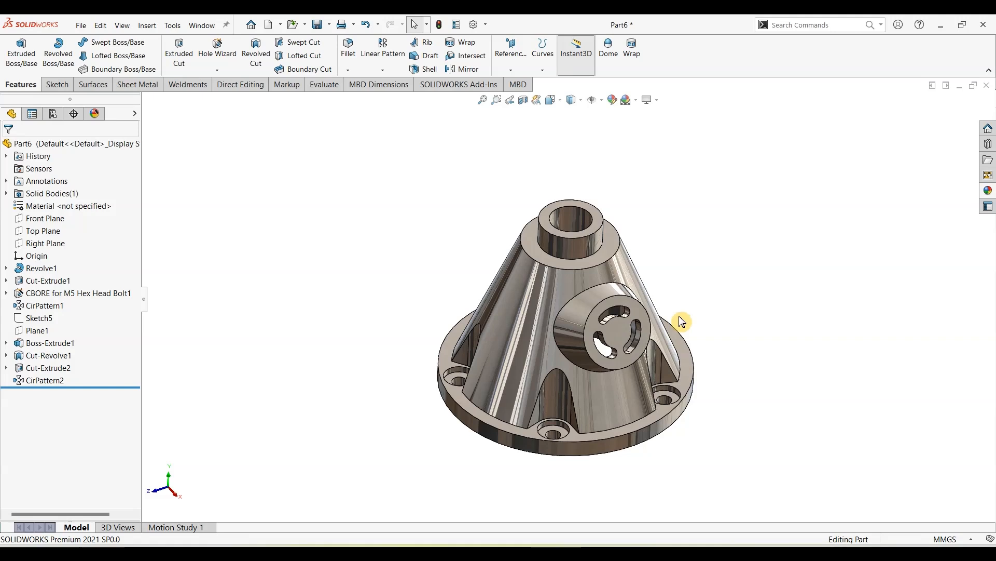
pyautogui.scroll(-2, 682, 321)
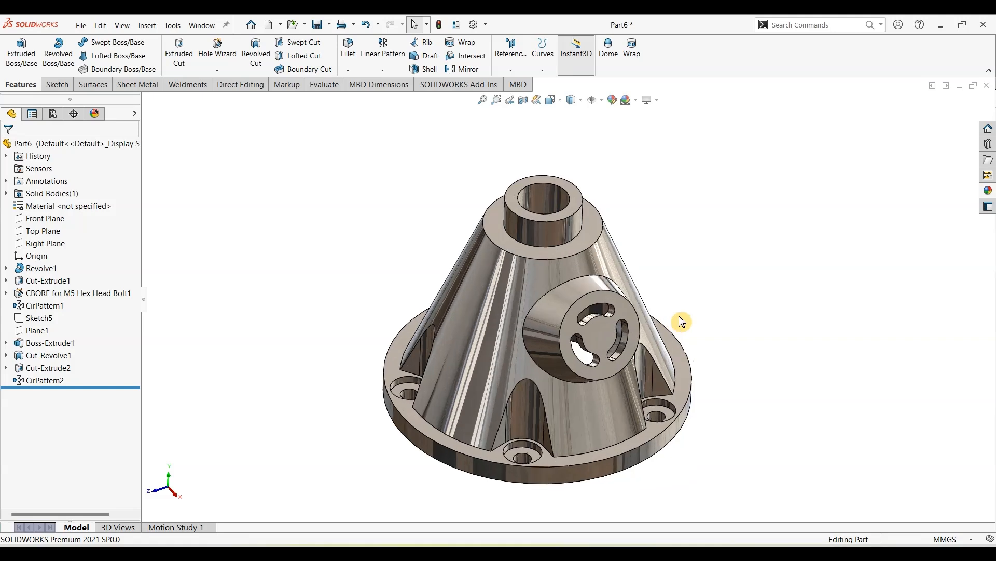